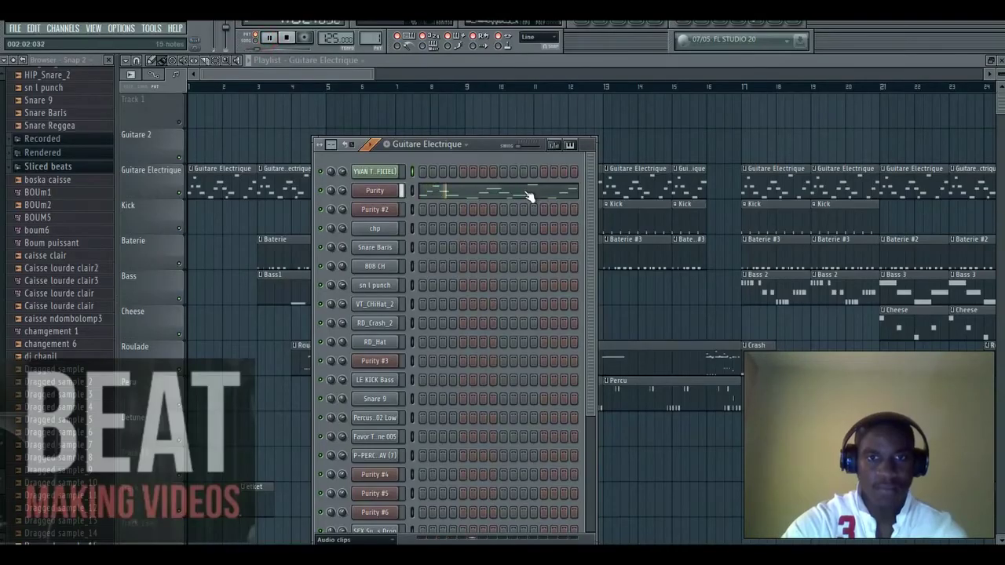
Step: Open the Guitare Electrique pattern's Purity notes in the piano roll and view the channel's Purity instrument presets
{"action": "left_click", "coordinate": [530, 197]}
{"action": "left_click_drag", "start_coordinate": [278, 74], "coordinate": [443, 80]}
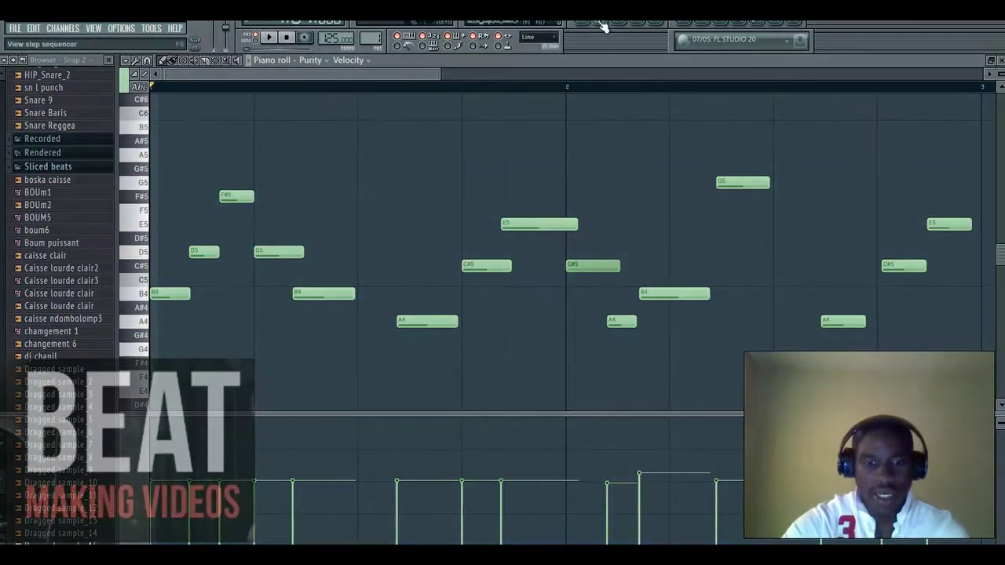
{"action": "key", "text": "F6"}
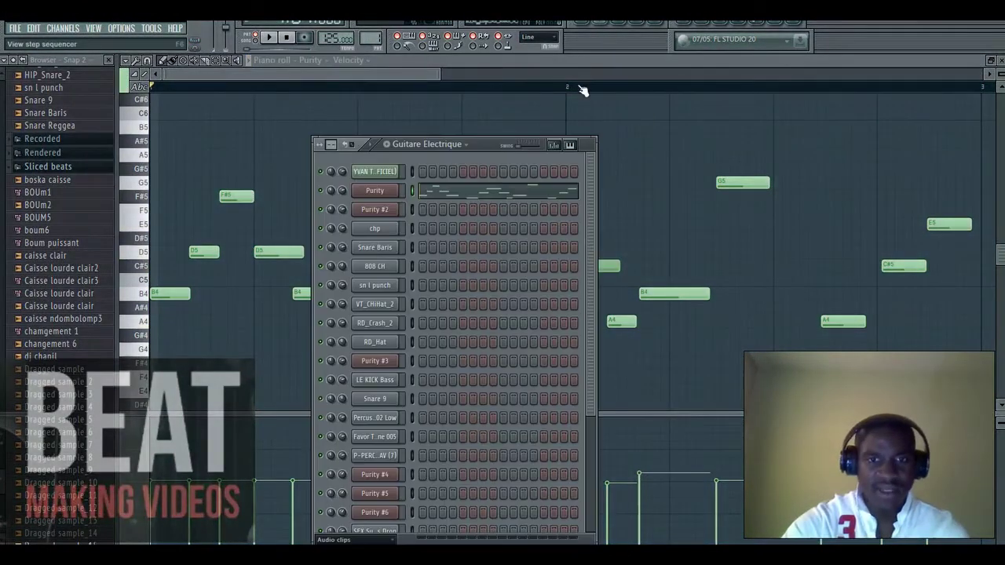
{"action": "left_click", "coordinate": [390, 192]}
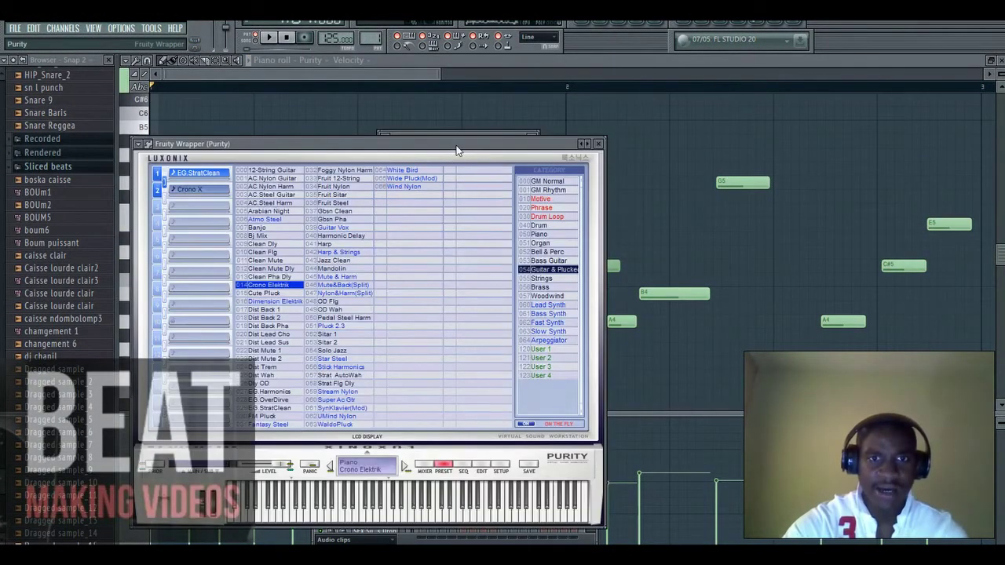
{"action": "left_click_drag", "start_coordinate": [458, 149], "coordinate": [583, 127]}
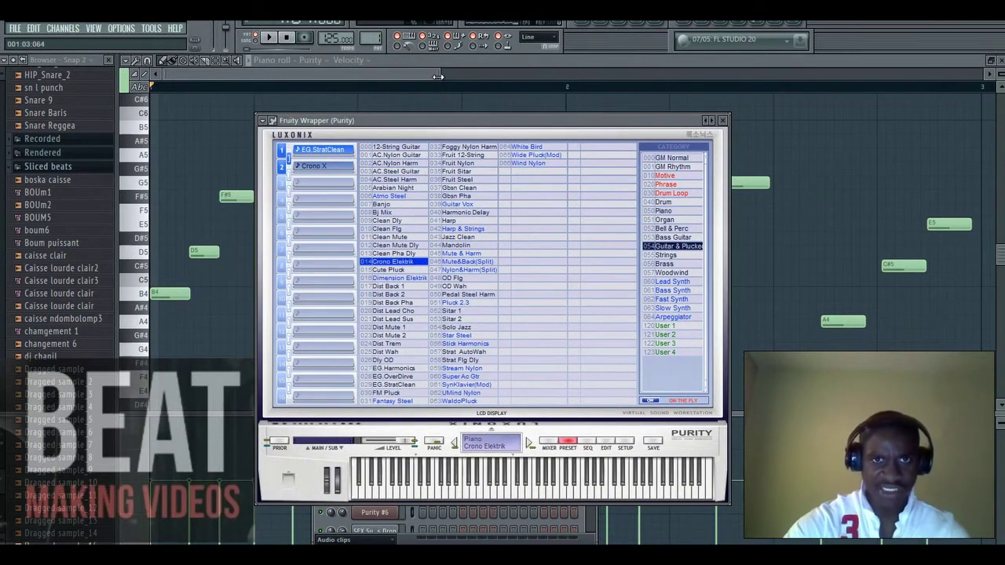
Step: Play the Purity guitar melody in the piano roll and stop playback
{"action": "left_click_drag", "start_coordinate": [438, 75], "coordinate": [378, 76]}
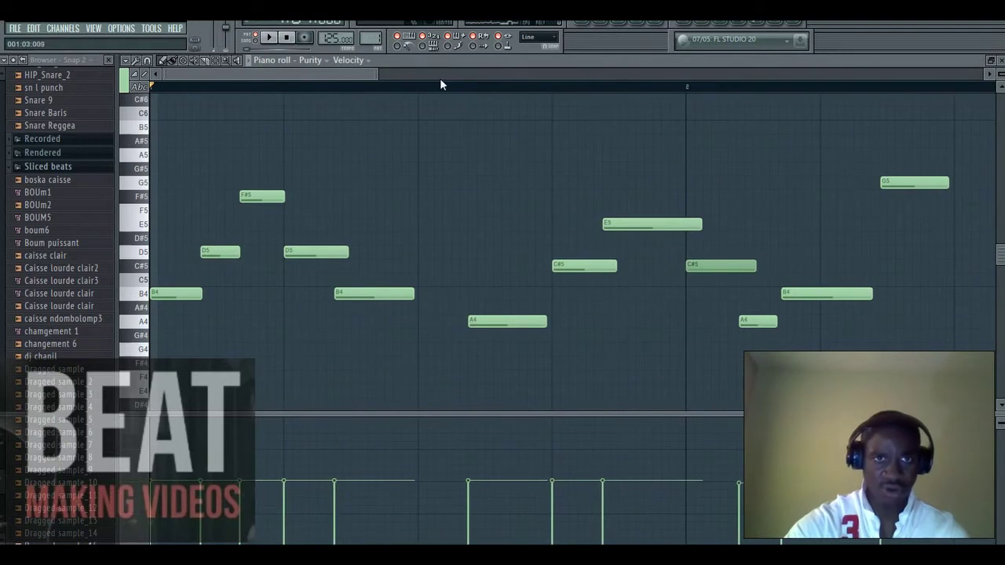
{"action": "left_click", "coordinate": [271, 38]}
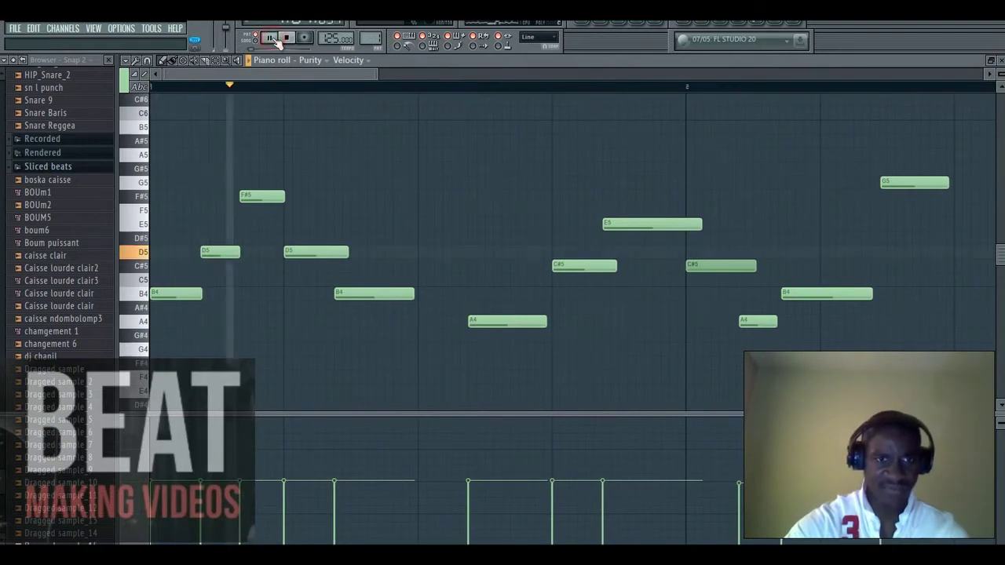
{"action": "left_click_drag", "start_coordinate": [369, 74], "coordinate": [467, 73]}
{"action": "key", "text": "space"}
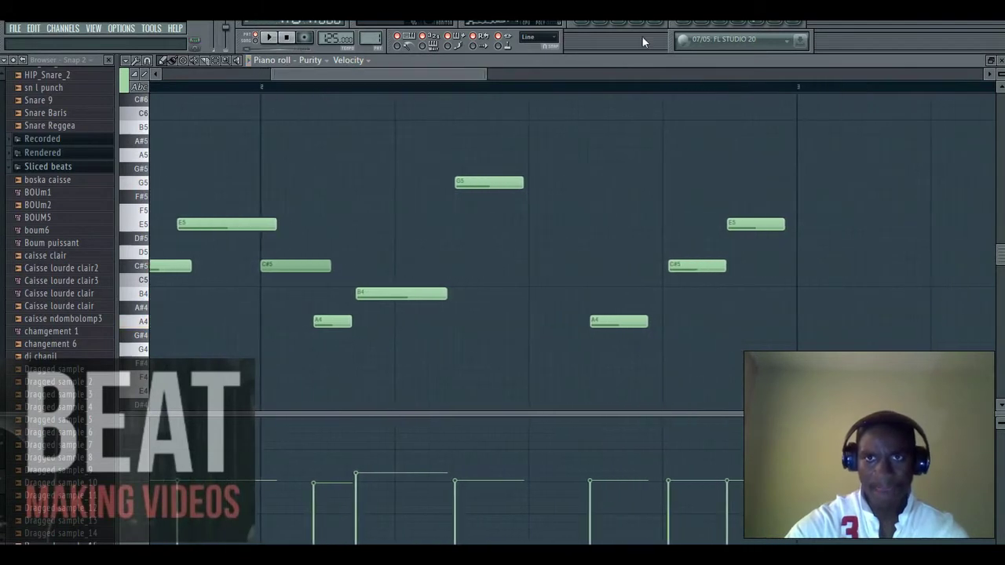
Step: Lower band 6 slightly in the Purity mixer track's first Fruity Parametric EQ 2 and listen to the sound
{"action": "left_click", "coordinate": [660, 21]}
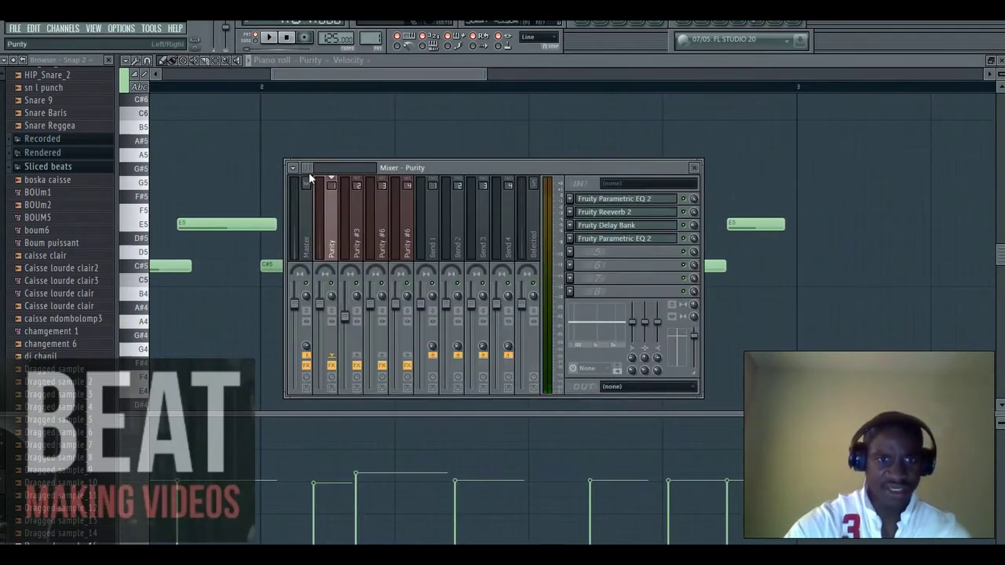
{"action": "left_click", "coordinate": [649, 199]}
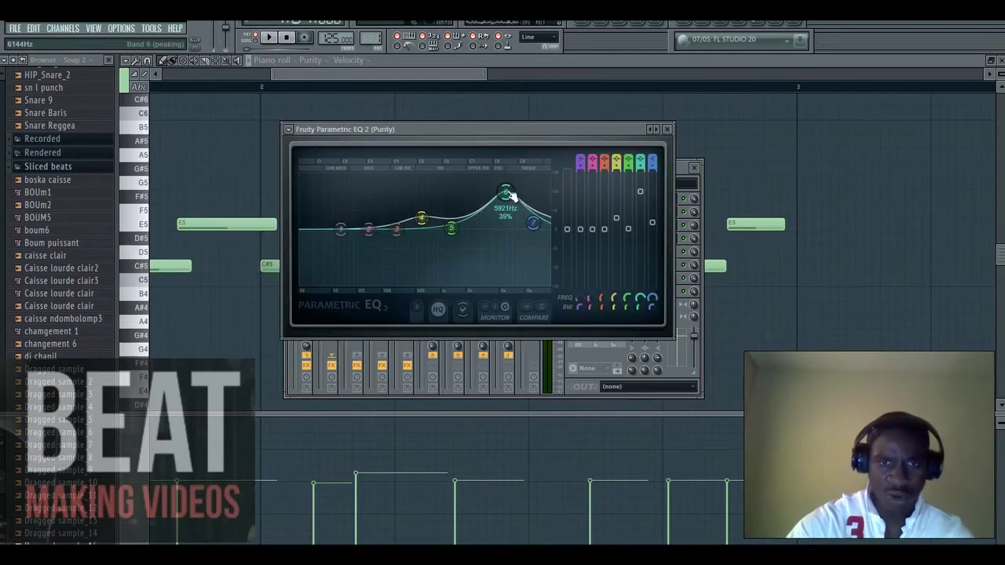
{"action": "mouse_move", "coordinate": [508, 196]}
{"action": "left_mouse_down"}
{"action": "mouse_move", "coordinate": [511, 235]}
{"action": "mouse_move", "coordinate": [506, 196]}
{"action": "left_mouse_up"}
{"action": "key", "text": "space"}
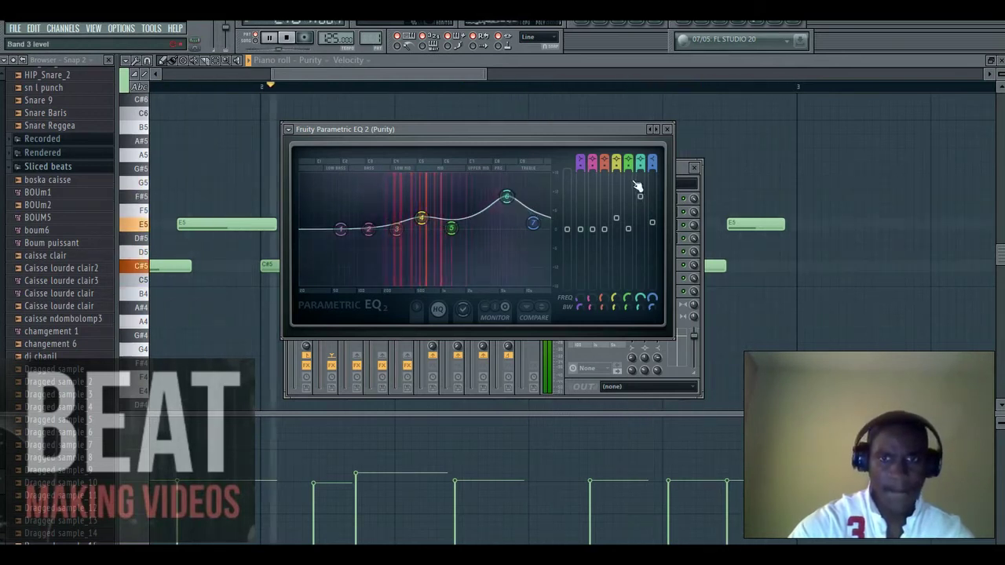
{"action": "left_click", "coordinate": [667, 128]}
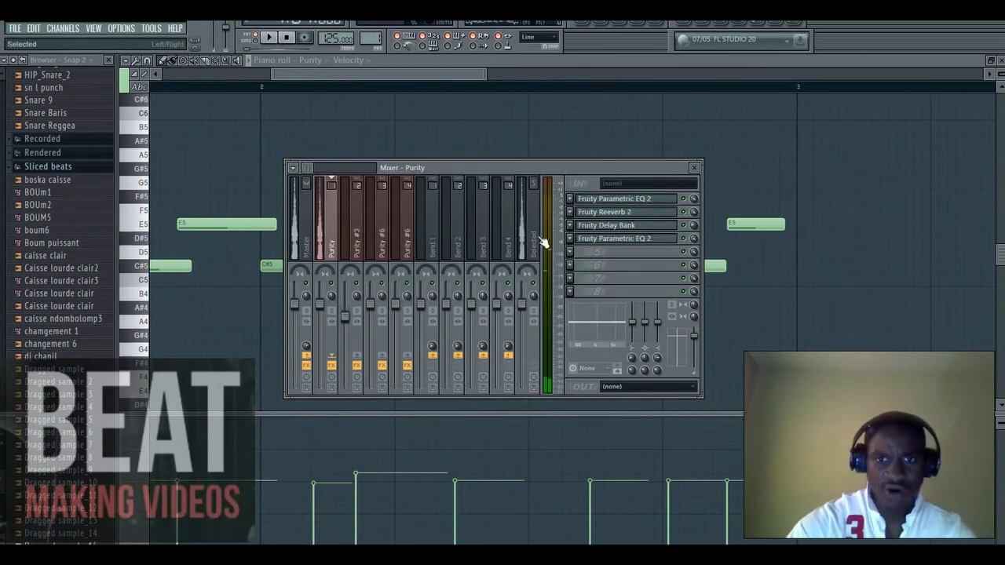
Step: Review the Fruity Reeverb 2 and Fruity Delay Bank settings on the Purity mixer track
{"action": "left_click", "coordinate": [608, 217]}
{"action": "left_click_drag", "start_coordinate": [342, 181], "coordinate": [459, 166]}
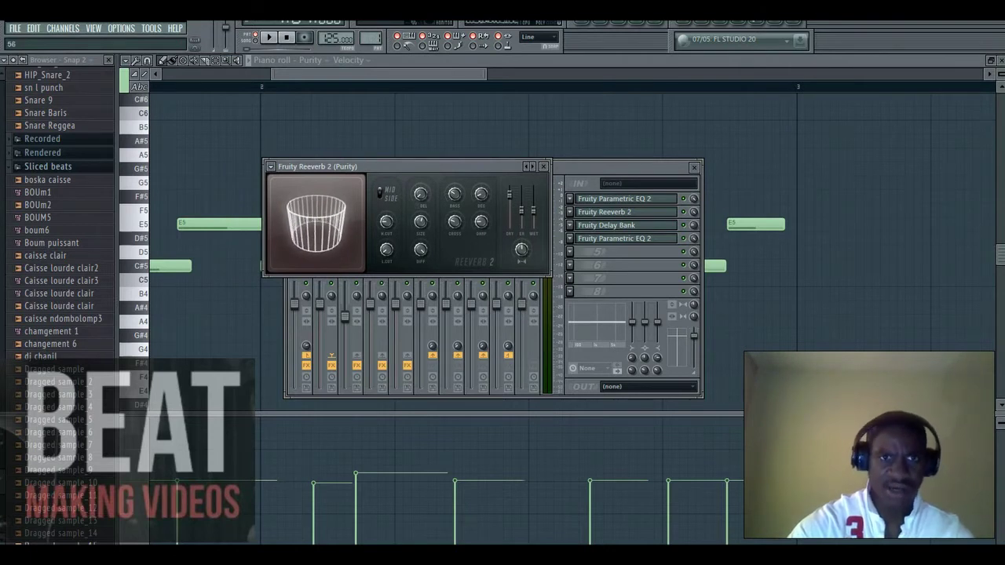
{"action": "left_click", "coordinate": [543, 166]}
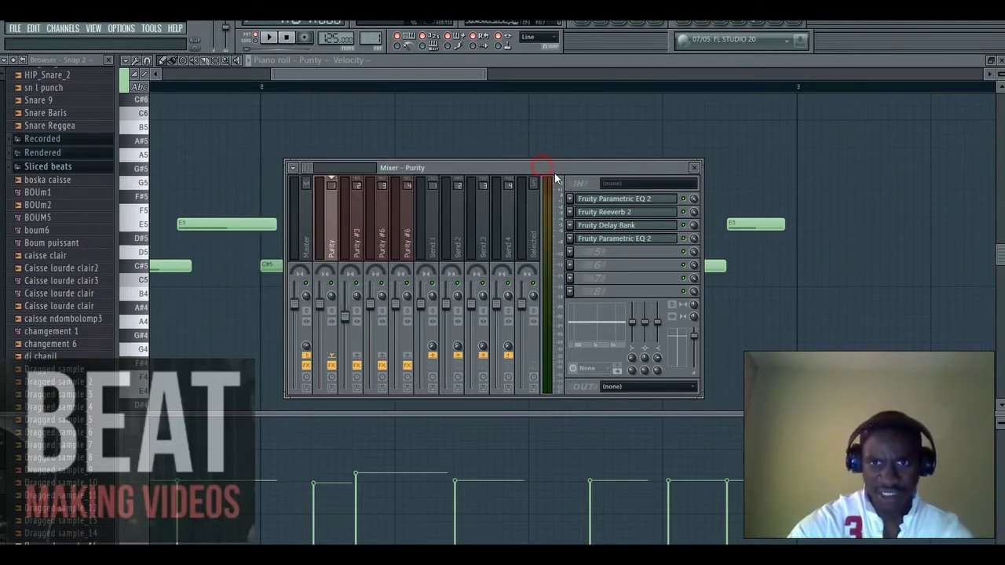
{"action": "left_click", "coordinate": [633, 227]}
{"action": "left_click_drag", "start_coordinate": [436, 199], "coordinate": [570, 182]}
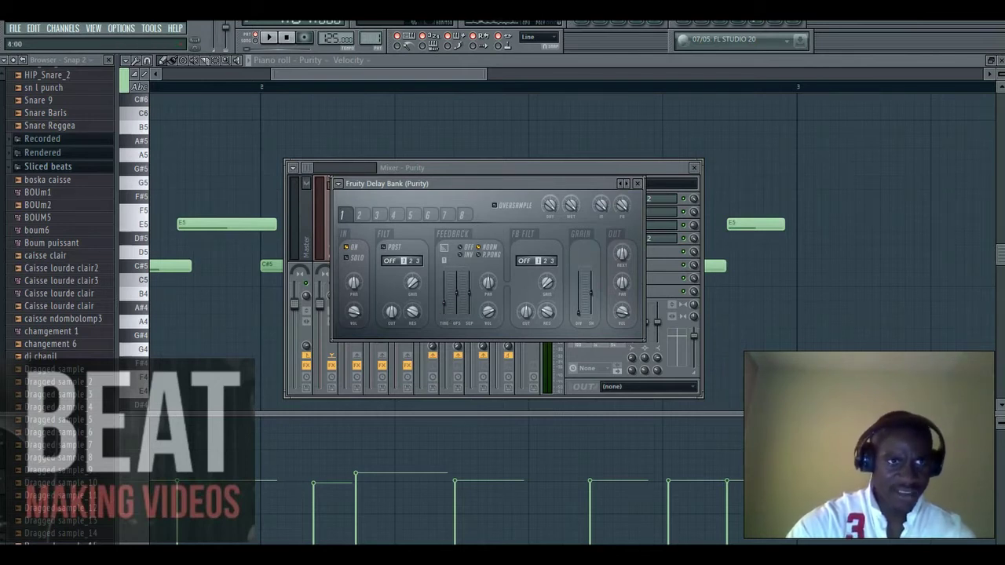
{"action": "left_click", "coordinate": [638, 185]}
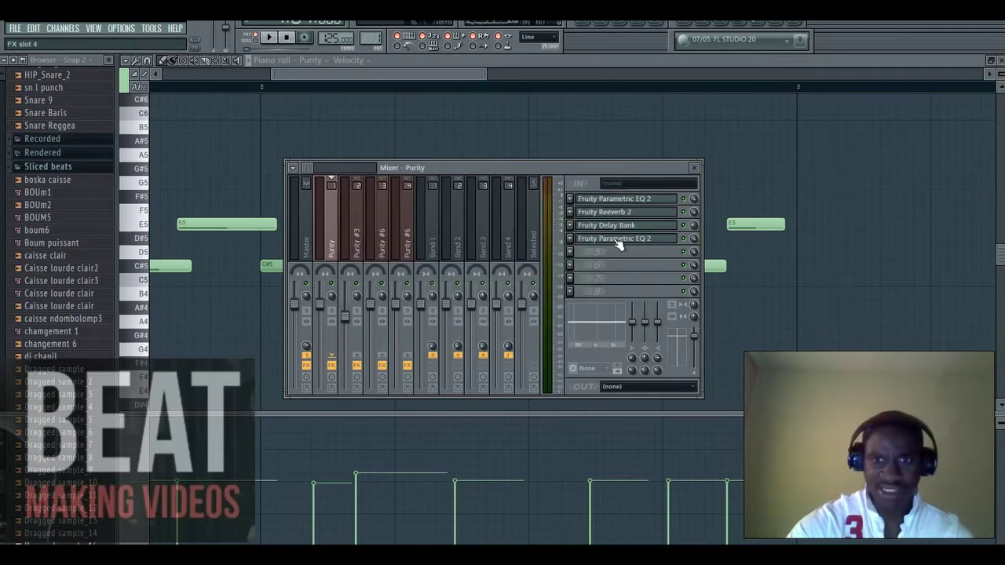
Step: Review the curve of the Fruity Parametric EQ 2 in effect slot 4 of the Purity mixer track
{"action": "left_click", "coordinate": [624, 243]}
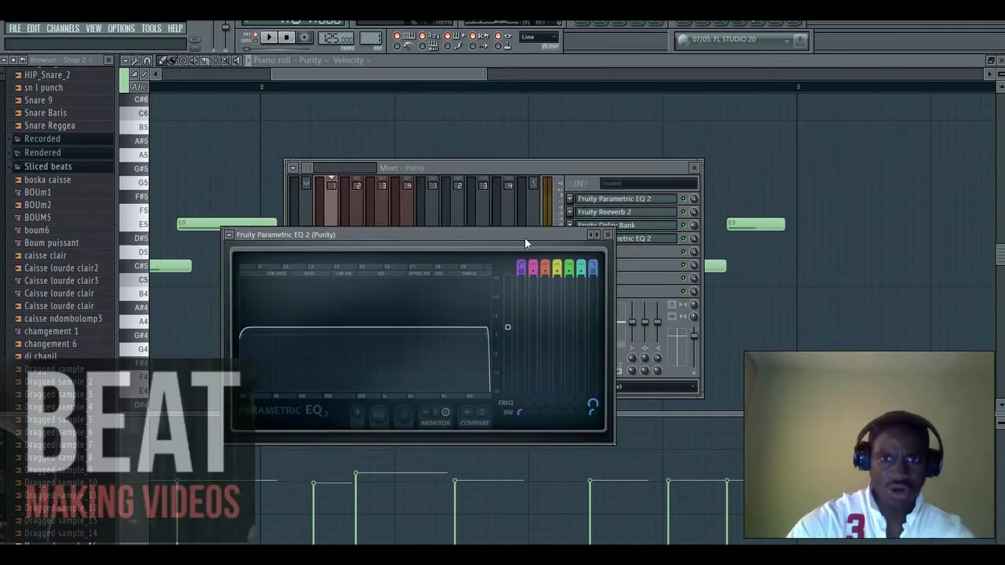
{"action": "left_click_drag", "start_coordinate": [524, 243], "coordinate": [562, 188]}
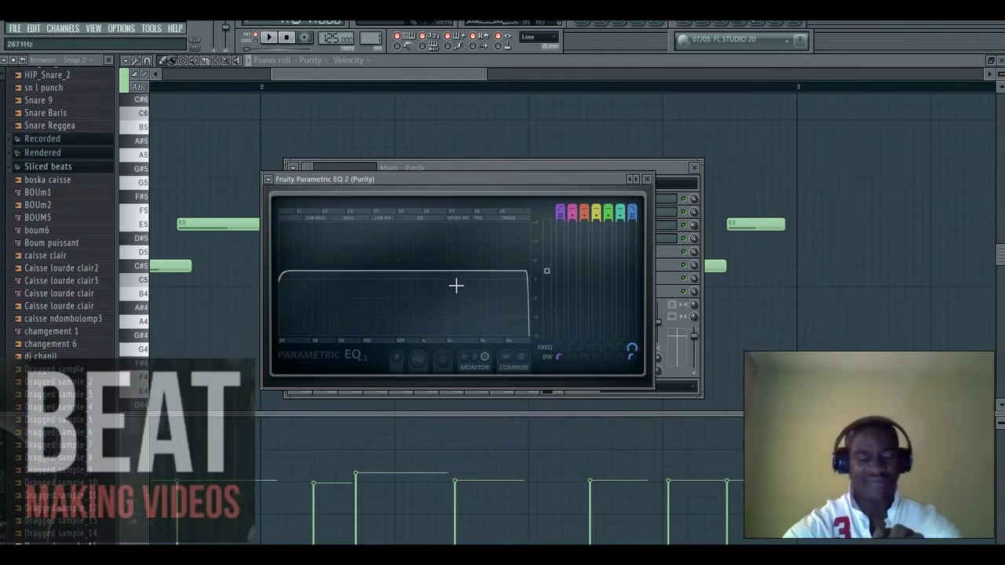
{"action": "left_click", "coordinate": [648, 179]}
{"action": "left_click_drag", "start_coordinate": [597, 169], "coordinate": [618, 161]}
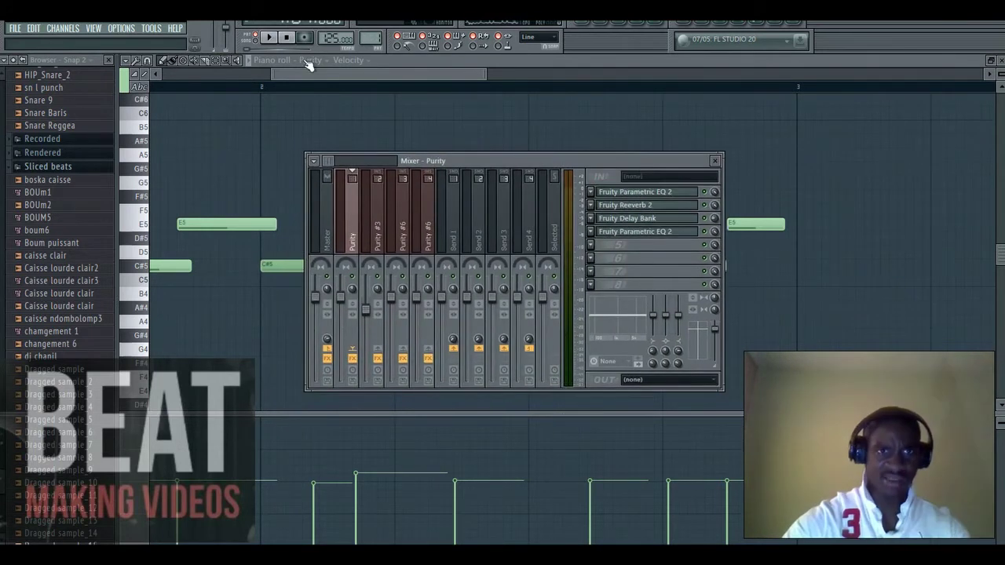
Step: Play the Purity melody again in the piano roll with its effects applied
{"action": "left_click_drag", "start_coordinate": [302, 74], "coordinate": [223, 80]}
{"action": "left_click_drag", "start_coordinate": [362, 73], "coordinate": [427, 76]}
{"action": "key", "text": "space"}
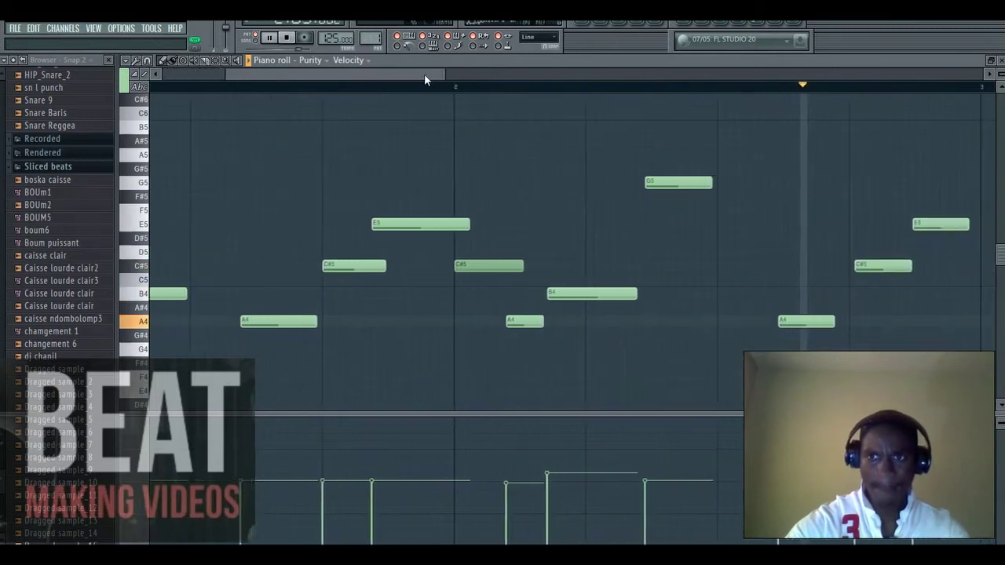
Step: Switch to the Baterie #2 pattern and stop playback
{"action": "left_click_drag", "start_coordinate": [496, 153], "coordinate": [499, 78]}
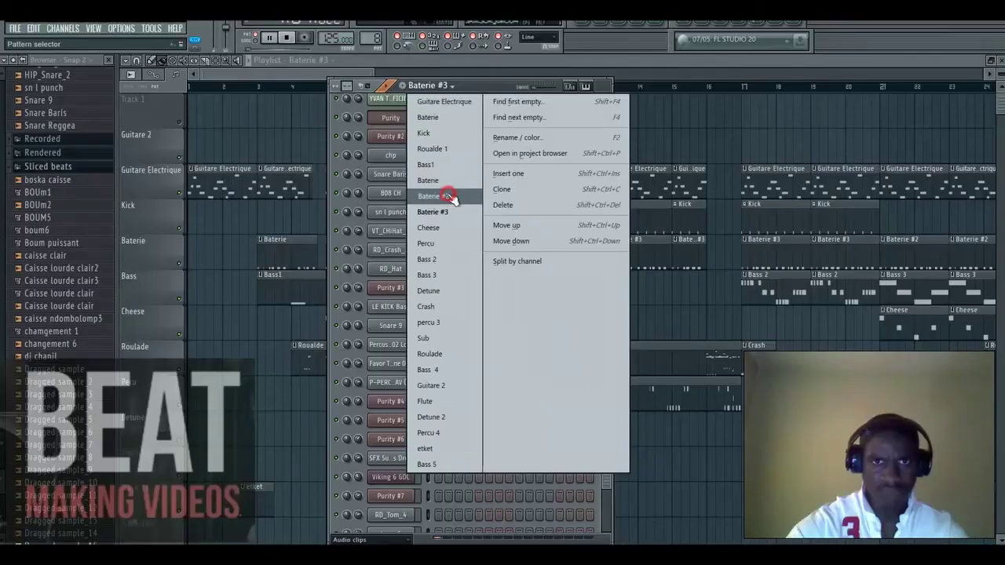
{"action": "key", "text": "Escape"}
{"action": "key", "text": "F6"}
{"action": "key", "text": "space"}
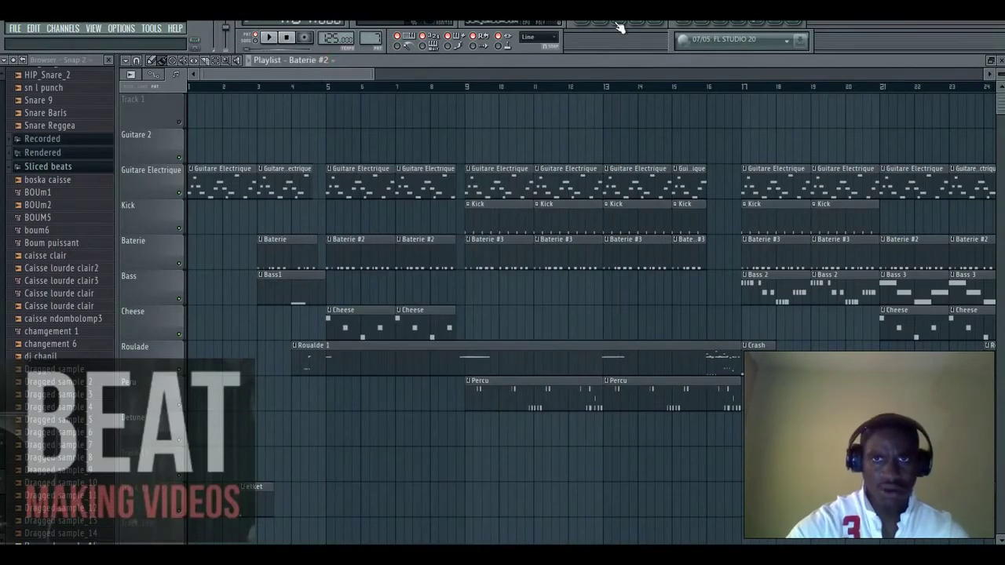
Step: Examine the 808 CH, sn l punch and RD_Hat channels of the Baterie #2 pattern in the step sequencer
{"action": "key", "text": "F6"}
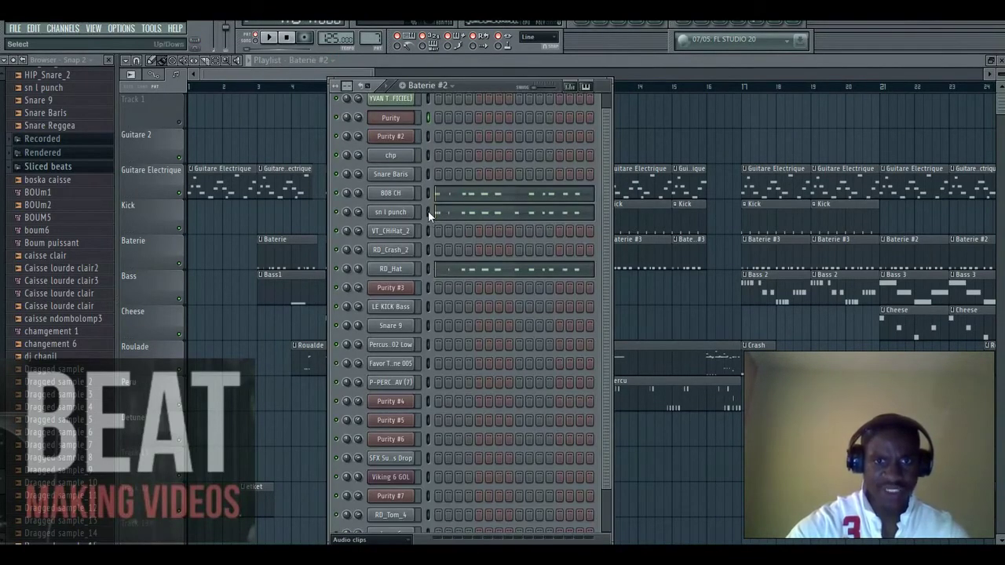
{"action": "left_click", "coordinate": [430, 211]}
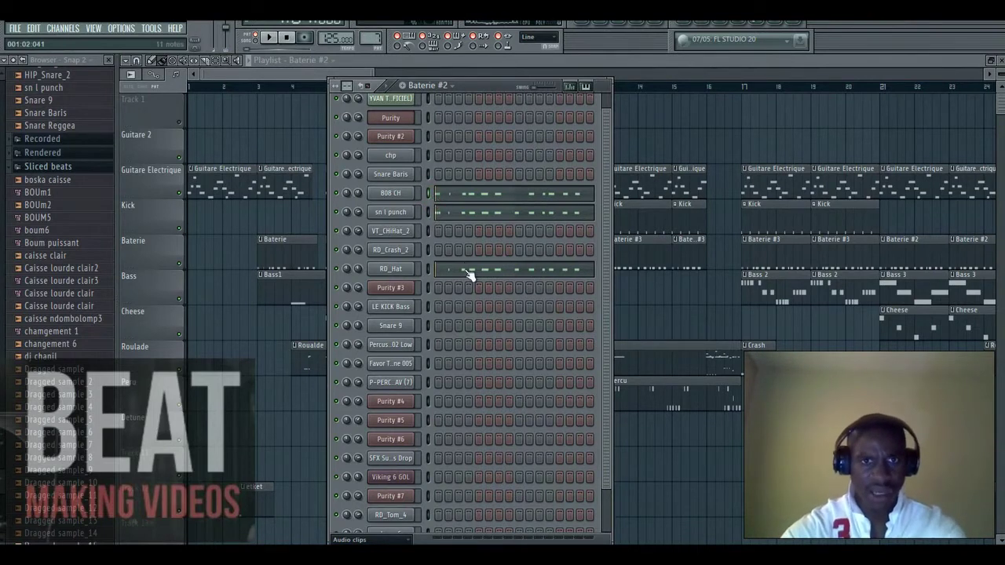
{"action": "scroll", "coordinate": [465, 269], "scroll_direction": "down", "scroll_amount": 2}
{"action": "scroll", "coordinate": [465, 270], "scroll_direction": "down", "scroll_amount": 1}
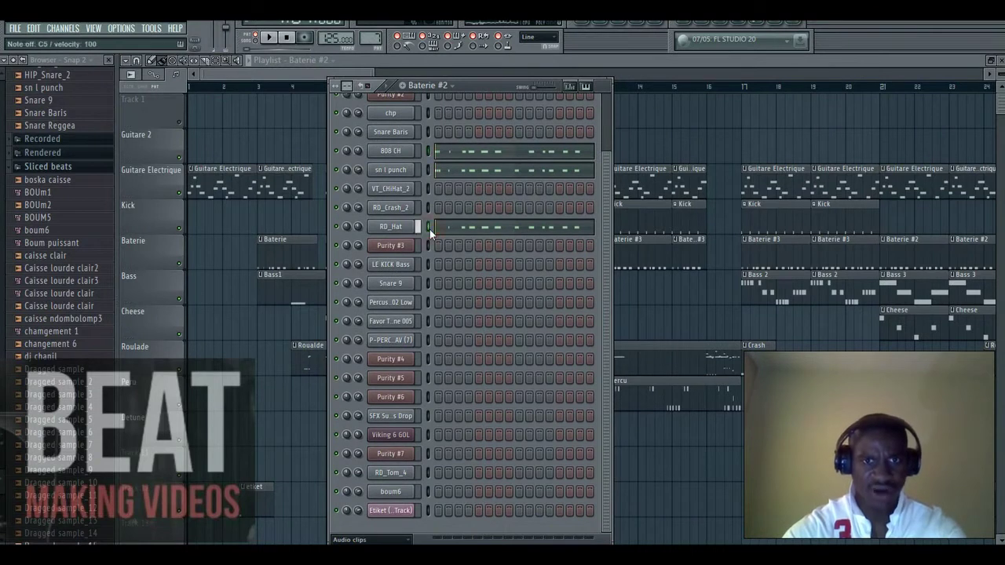
{"action": "scroll", "coordinate": [440, 228], "scroll_direction": "up", "scroll_amount": 3}
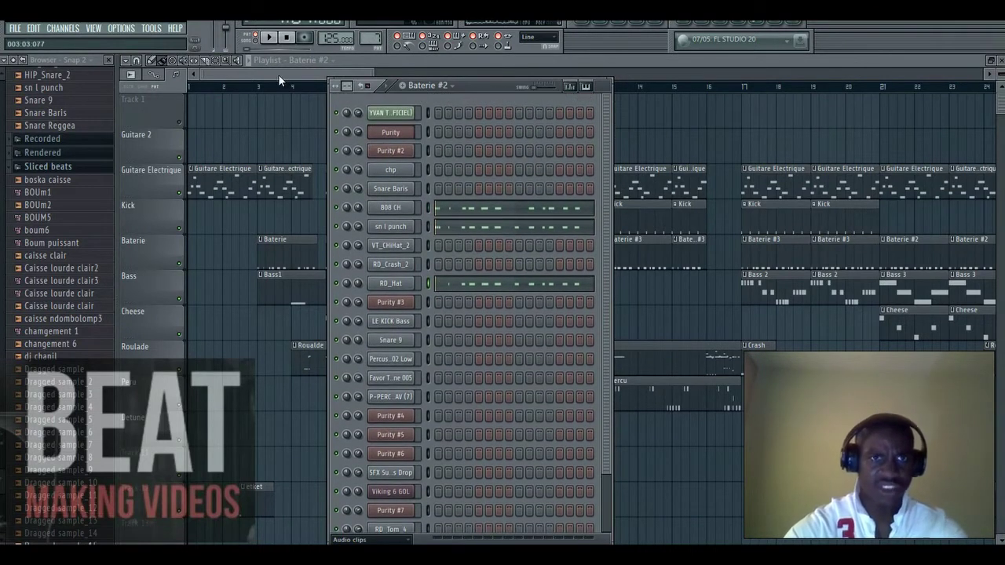
Step: Mute the Cheese and Roulade tracks and play the playlist section from bar 5 to bar 9
{"action": "left_click", "coordinate": [280, 76]}
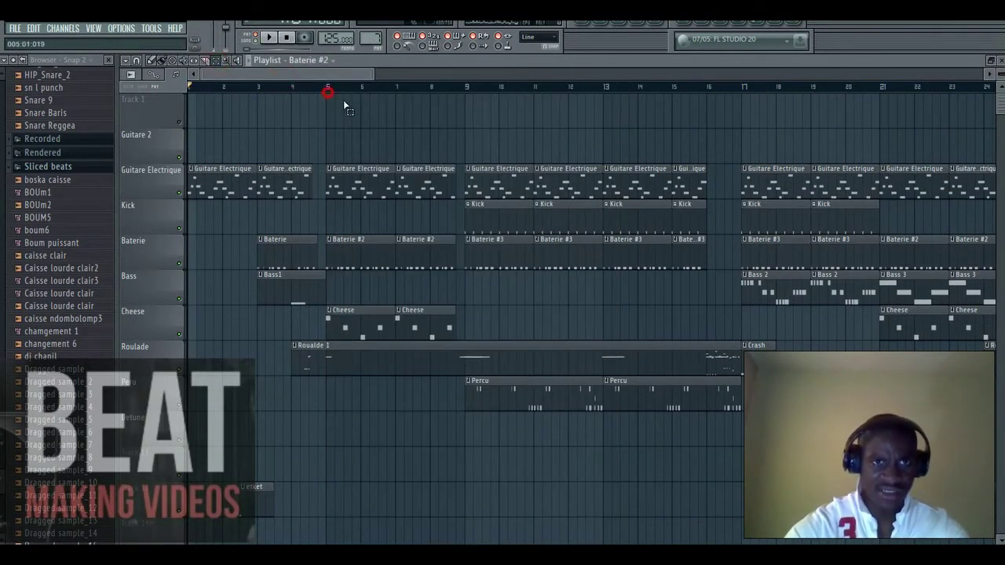
{"action": "left_click_drag", "start_coordinate": [328, 86], "coordinate": [464, 88]}
{"action": "left_click", "coordinate": [180, 336]}
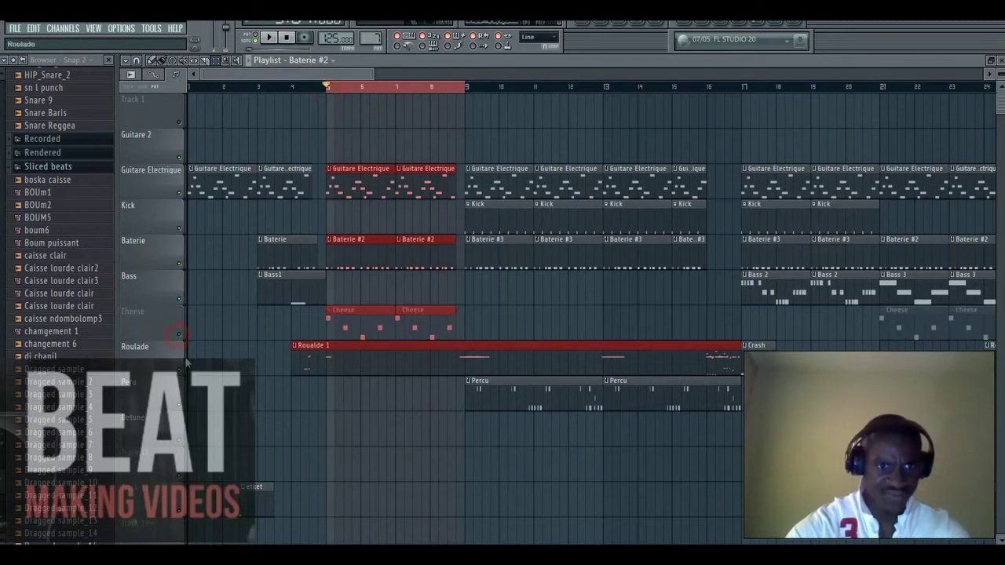
{"action": "left_click", "coordinate": [181, 371]}
{"action": "left_click", "coordinate": [268, 37]}
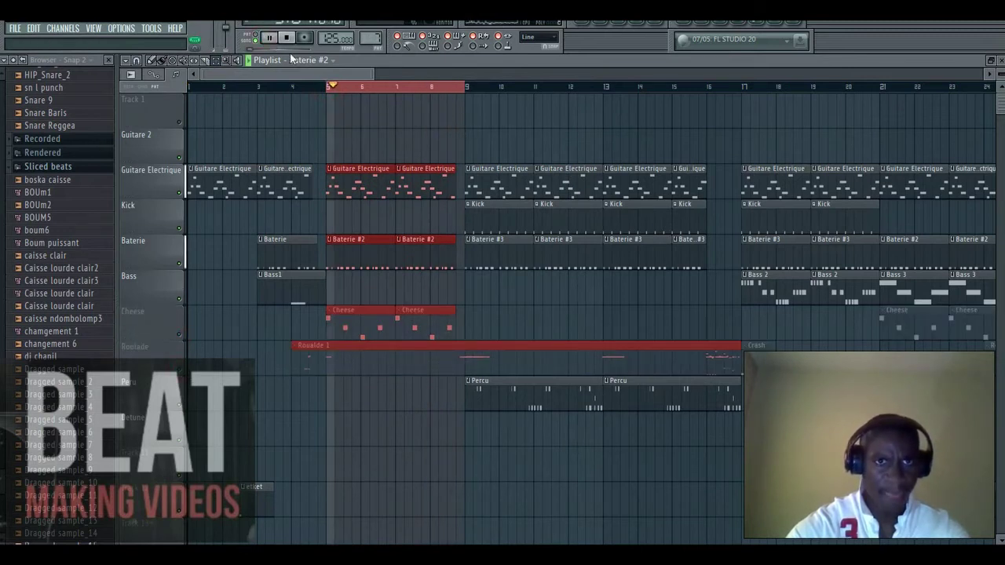
Step: Deselect the playlist clips with the Draw tool active and stop playback
{"action": "left_click", "coordinate": [151, 61]}
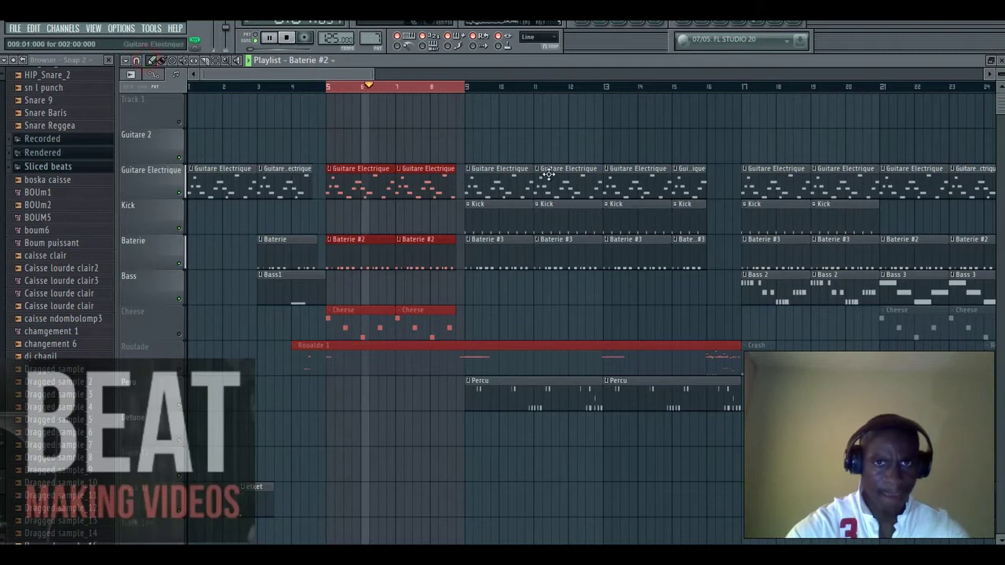
{"action": "right_click", "coordinate": [550, 135]}
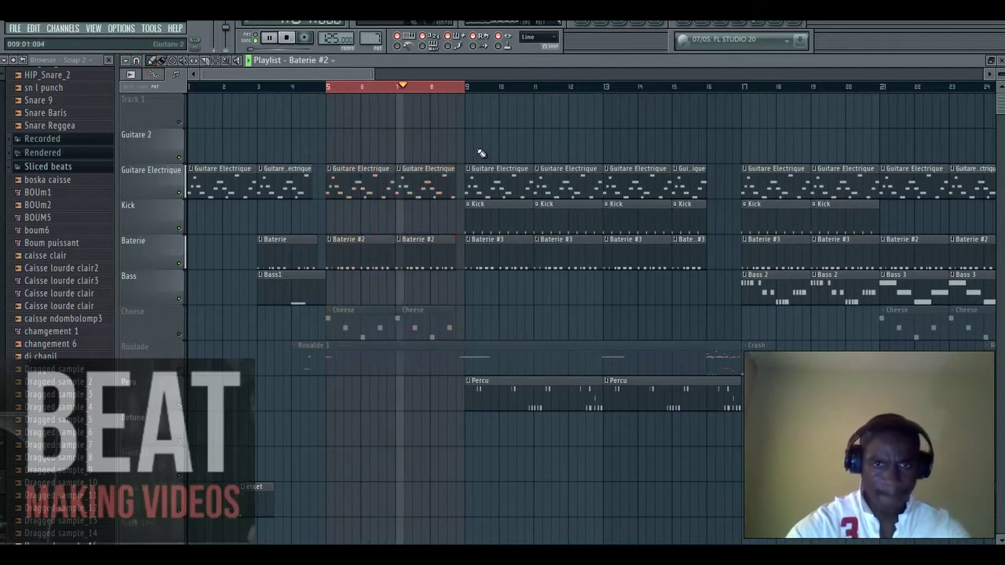
{"action": "left_click", "coordinate": [287, 39]}
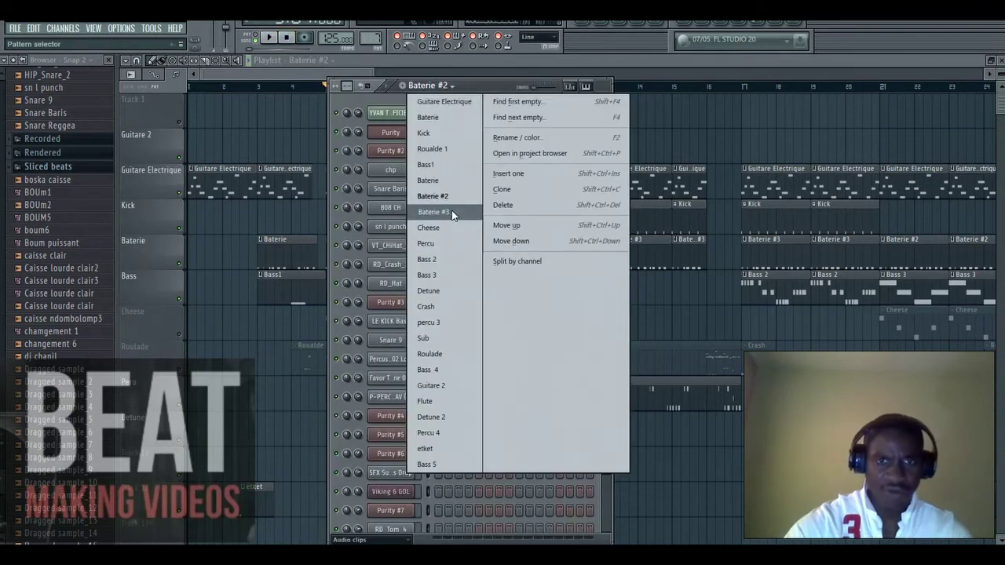
Step: Switch to the Baterie #3 pattern and examine its drum channels, including Snare 9
{"action": "left_click", "coordinate": [453, 213]}
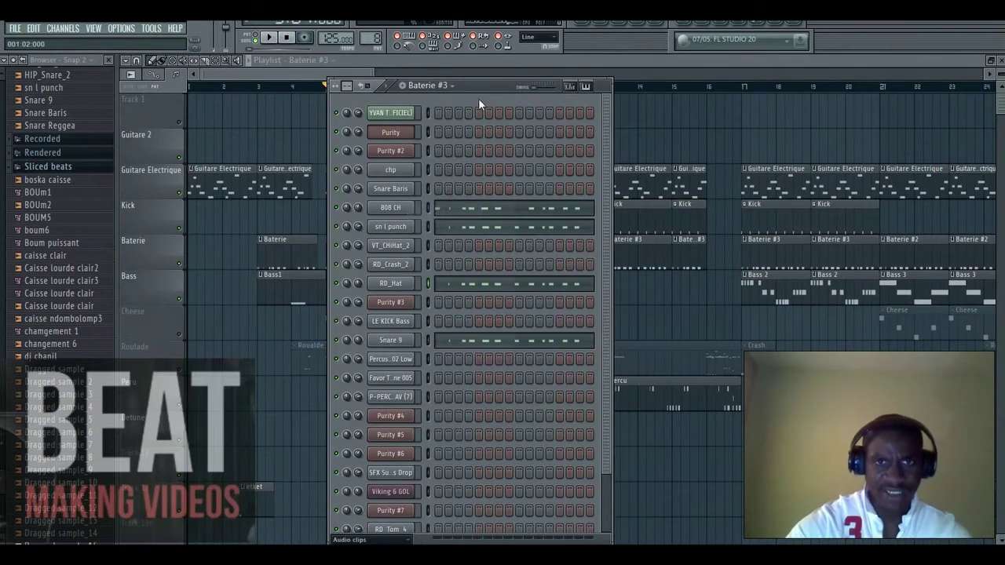
{"action": "left_click_drag", "start_coordinate": [491, 84], "coordinate": [510, 90]}
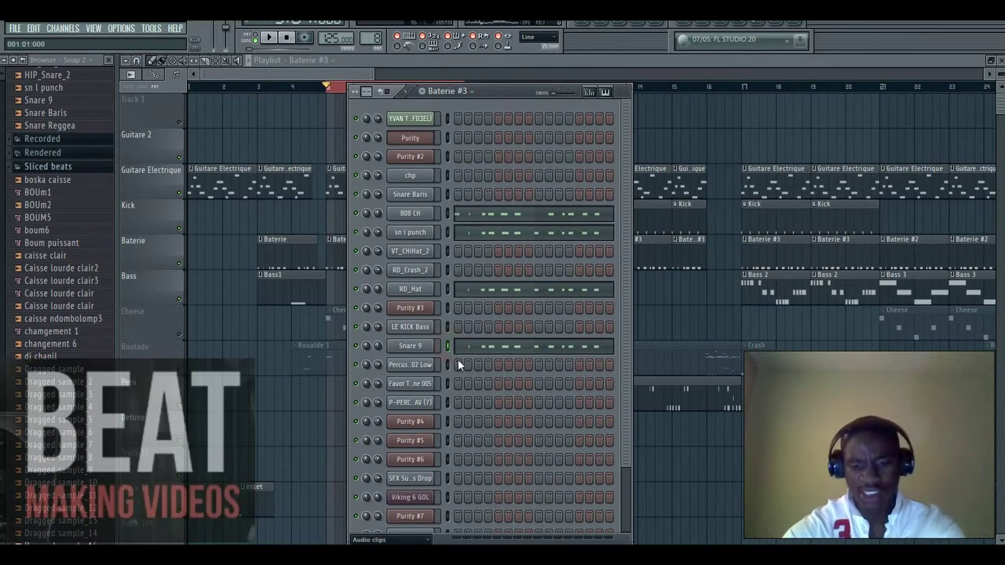
Step: Mute the Kick track and the track holding the Percu clips, and play the playlist section from bar 9 to bar 13
{"action": "left_click", "coordinate": [508, 63]}
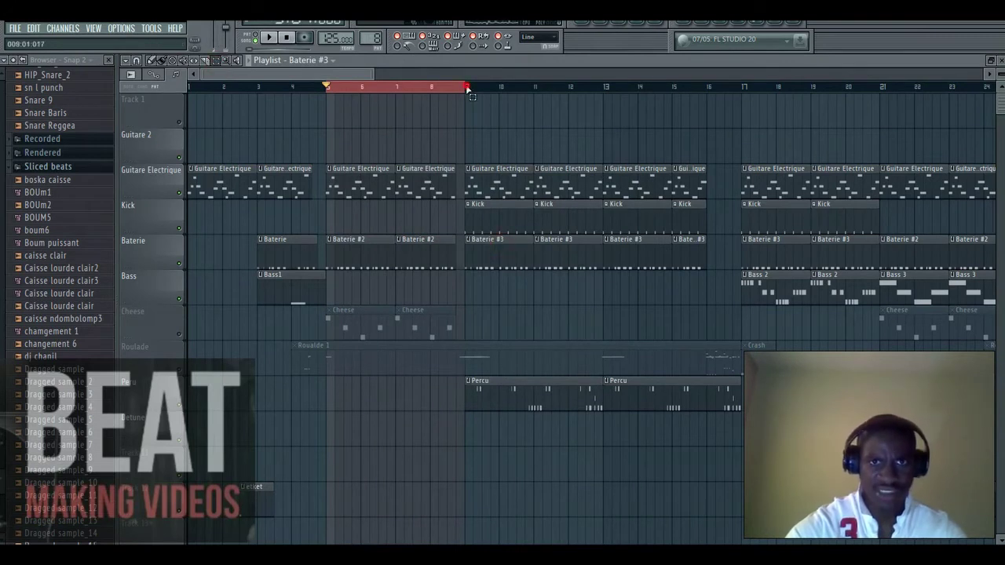
{"action": "left_click_drag", "start_coordinate": [469, 91], "coordinate": [601, 112]}
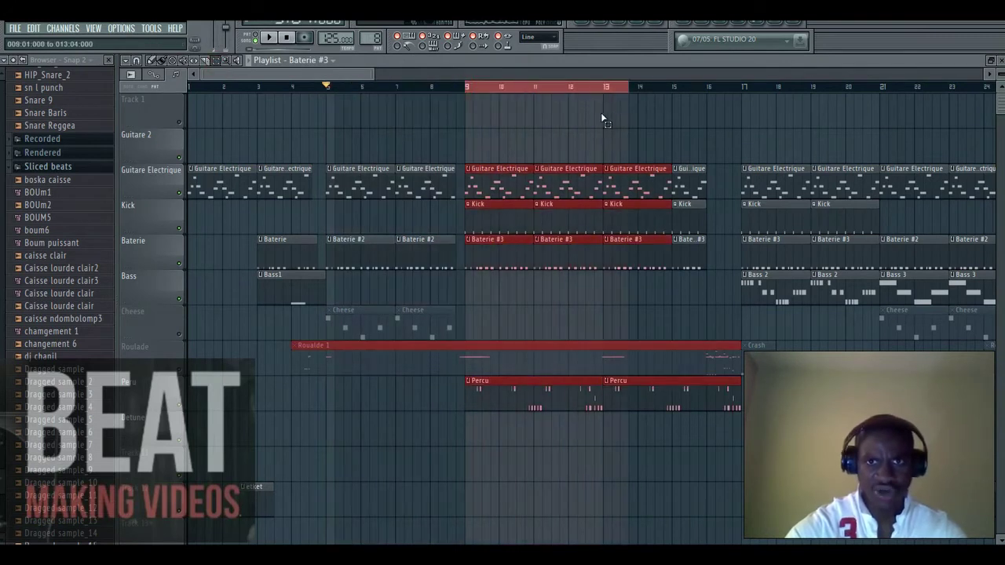
{"action": "left_click", "coordinate": [179, 228]}
{"action": "left_click", "coordinate": [179, 405]}
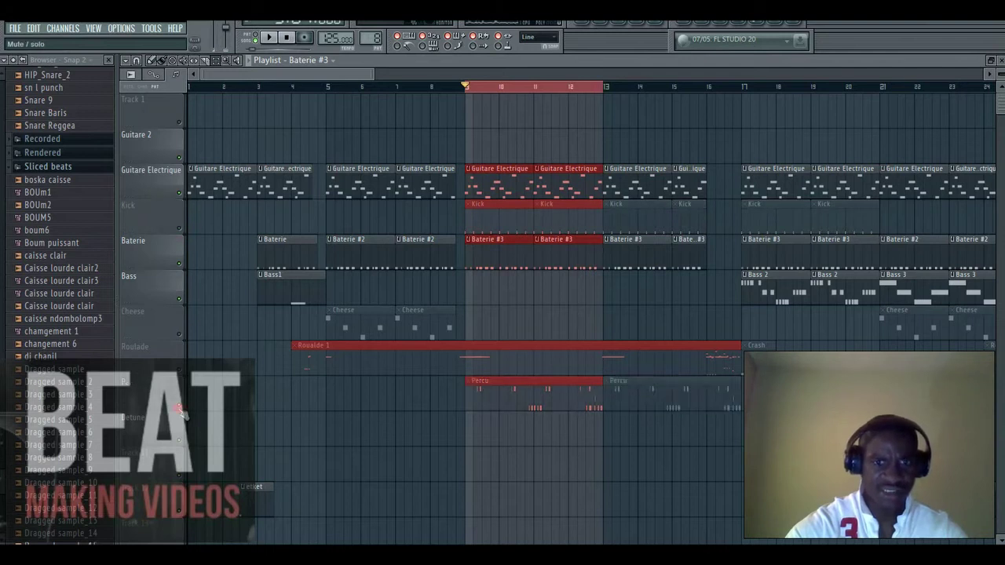
{"action": "key", "text": "space"}
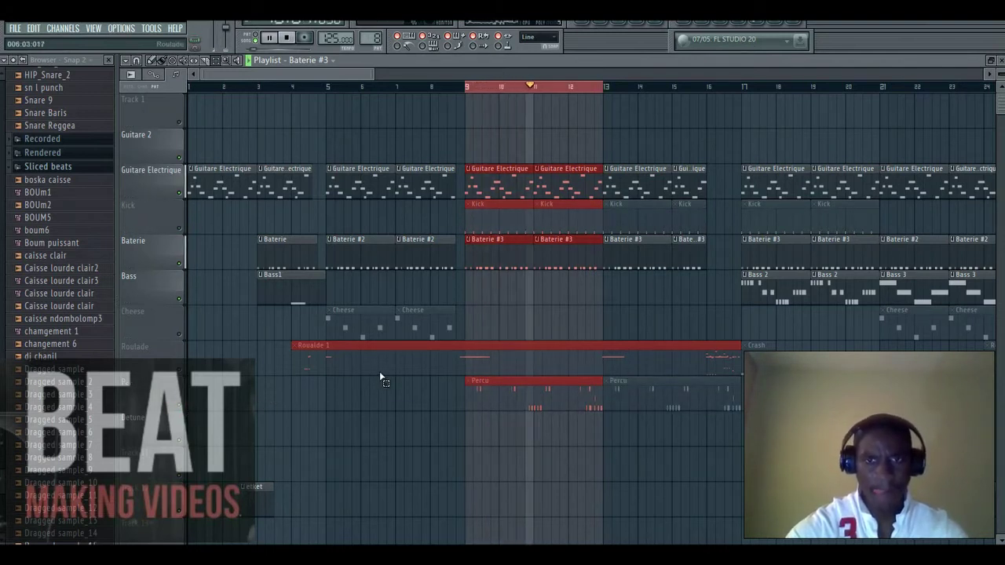
{"action": "key", "text": "space"}
{"action": "right_click", "coordinate": [765, 136]}
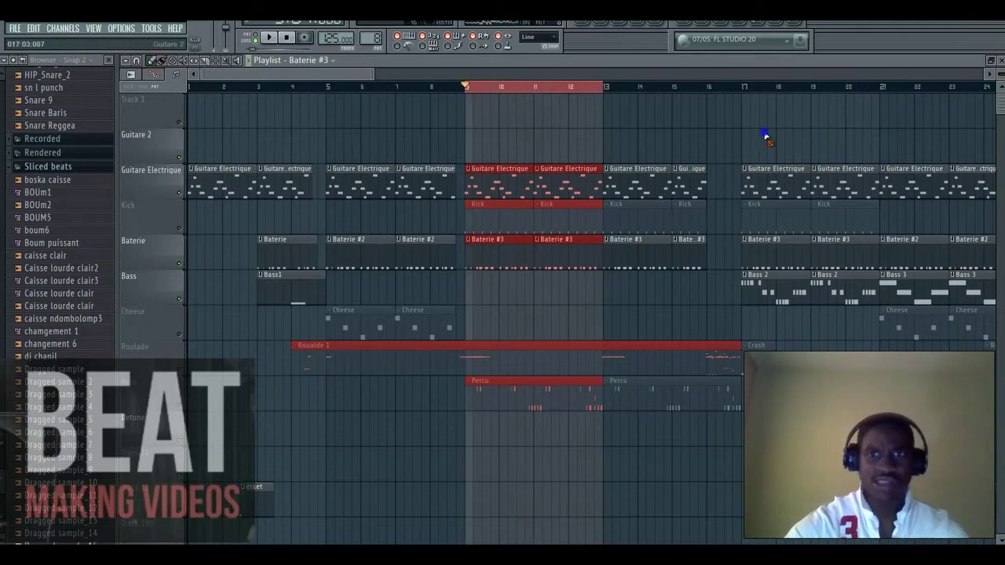
Step: Play the Kick pattern on its own in the step sequencer and select its LE KICK Bass channel
{"action": "left_click", "coordinate": [490, 203]}
{"action": "left_click", "coordinate": [602, 25]}
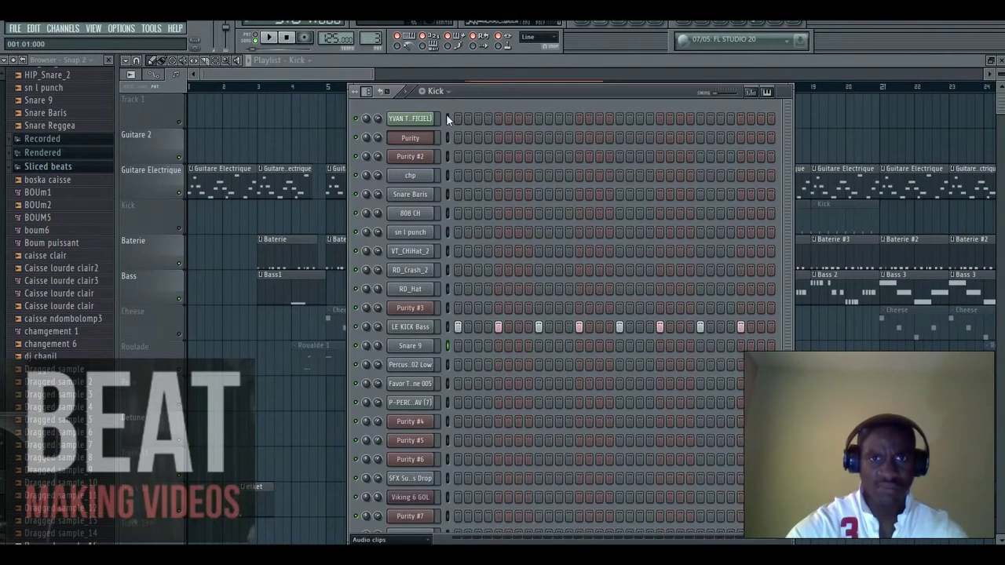
{"action": "left_click", "coordinate": [269, 37]}
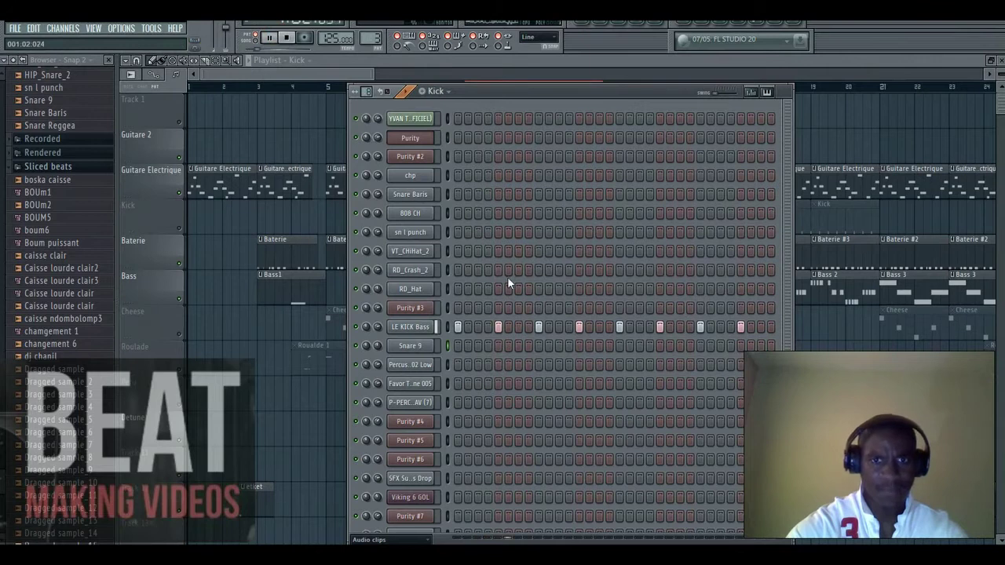
{"action": "key", "text": "space"}
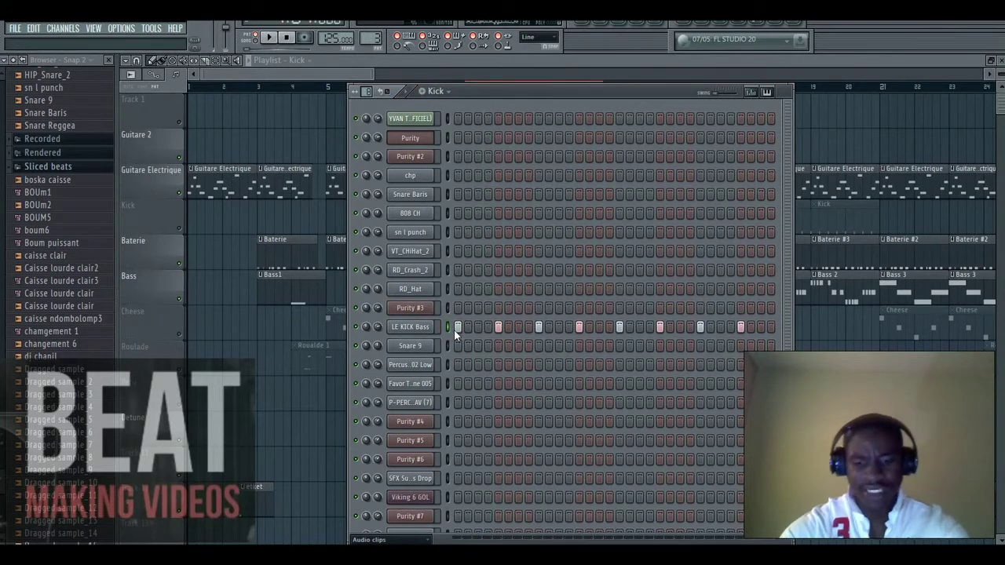
{"action": "left_click", "coordinate": [454, 329]}
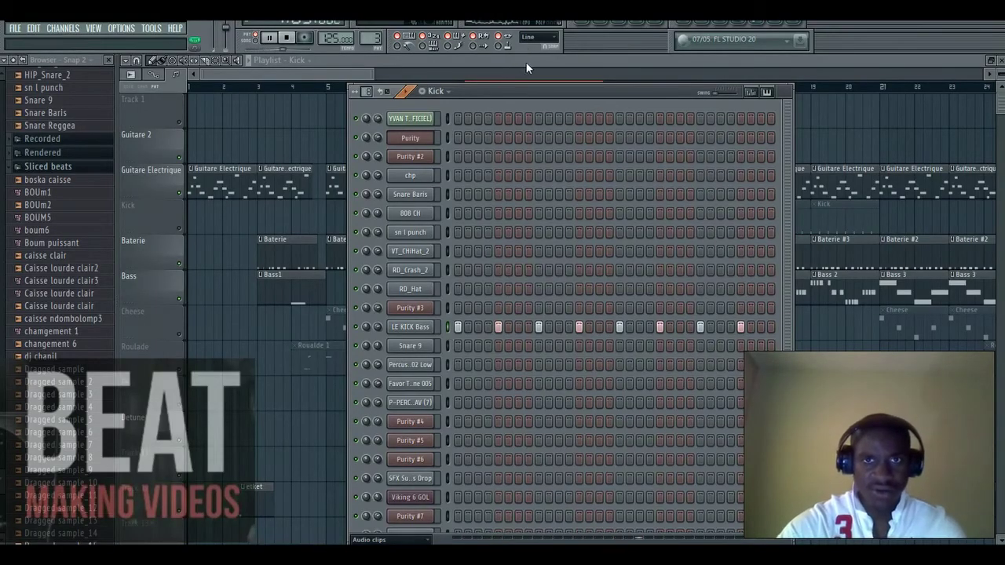
{"action": "key", "text": "F6"}
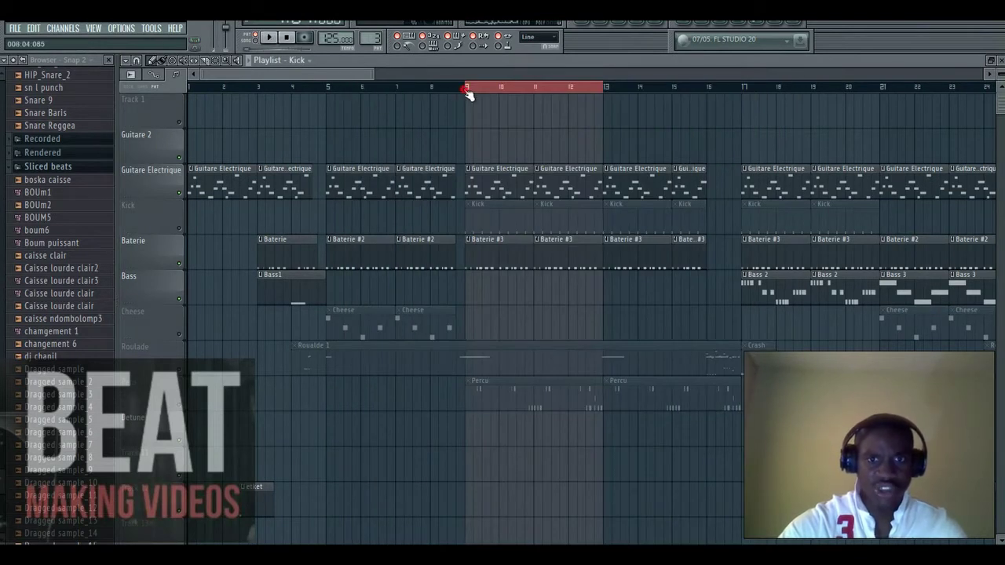
Step: Unmute the Kick track and play the playlist section from bar 9 to bar 13 in song mode
{"action": "left_click", "coordinate": [467, 89]}
{"action": "left_click", "coordinate": [182, 230]}
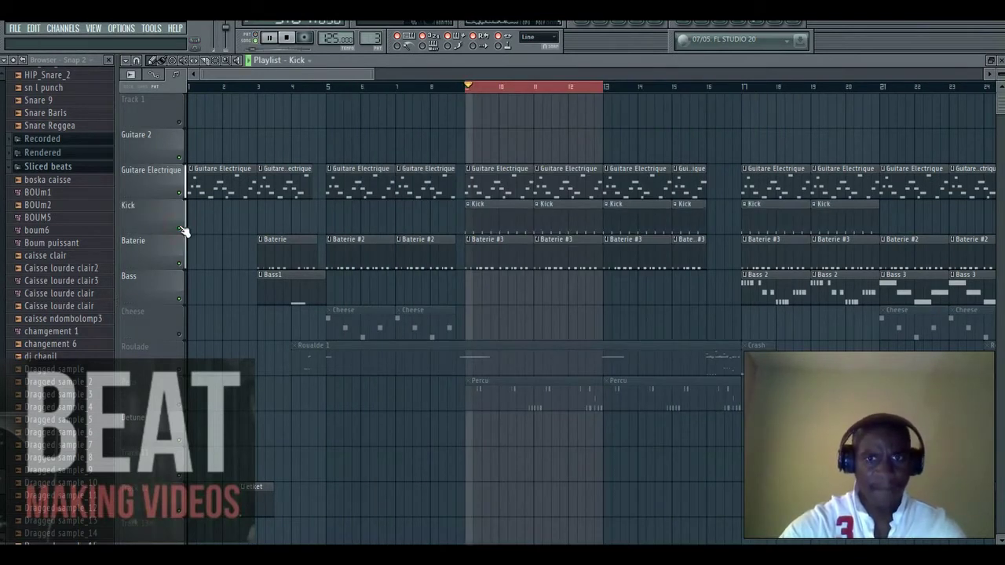
{"action": "key", "text": "space"}
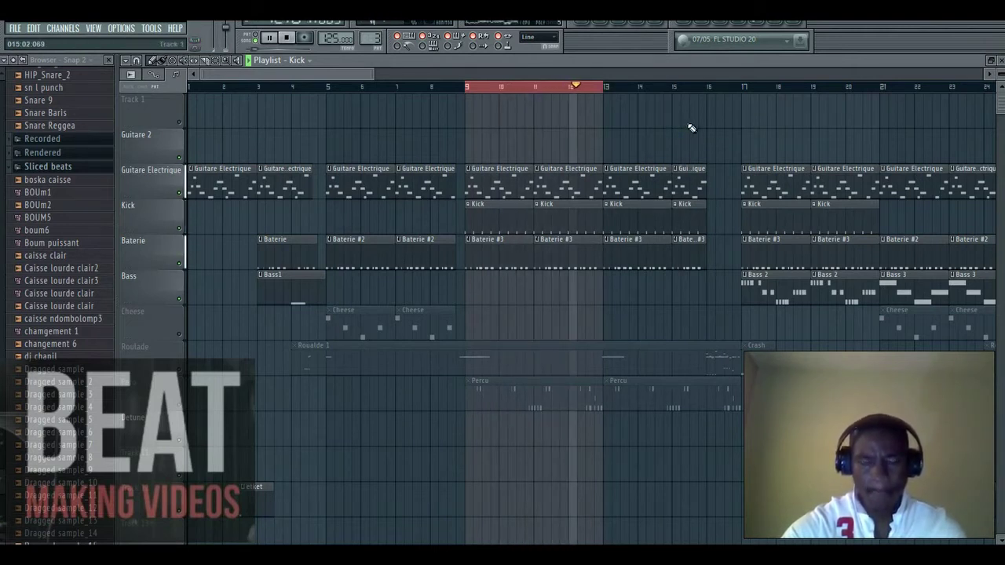
{"action": "key", "text": "space"}
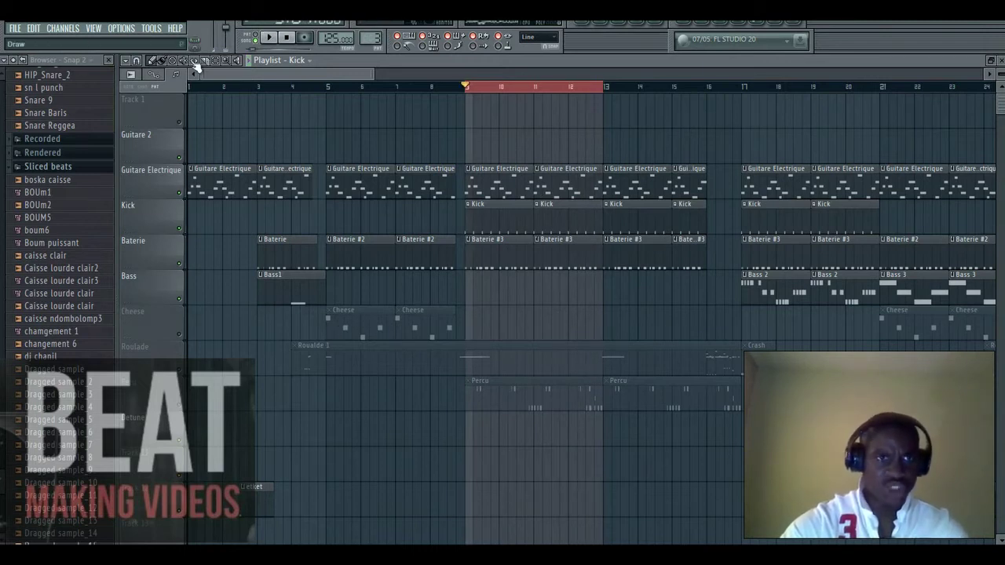
Step: Switch to the Cheese pattern in pattern mode and examine the lead synth preset loaded in its Purity #3 instrument
{"action": "left_click", "coordinate": [349, 317]}
{"action": "left_click", "coordinate": [255, 35]}
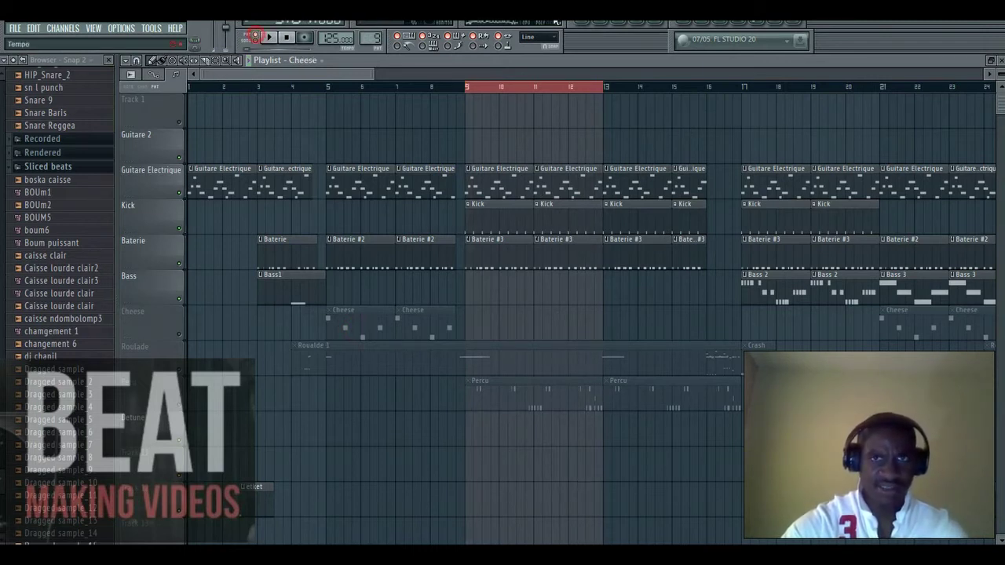
{"action": "left_click", "coordinate": [600, 22]}
{"action": "left_click", "coordinate": [414, 311]}
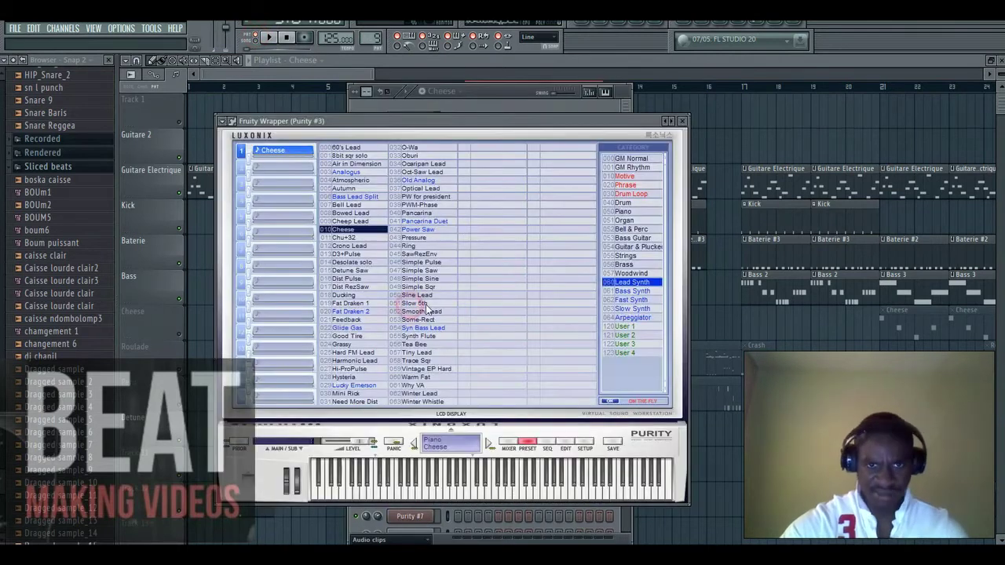
{"action": "left_click_drag", "start_coordinate": [494, 122], "coordinate": [519, 121]}
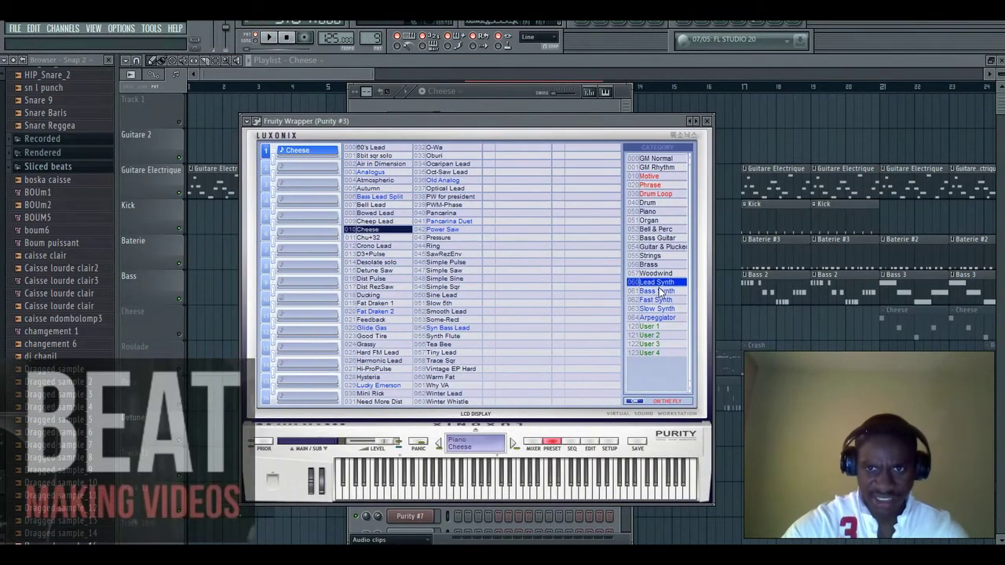
Step: Play the Cheese pattern and examine its Purity #3 notes in the piano roll
{"action": "left_click", "coordinate": [270, 40]}
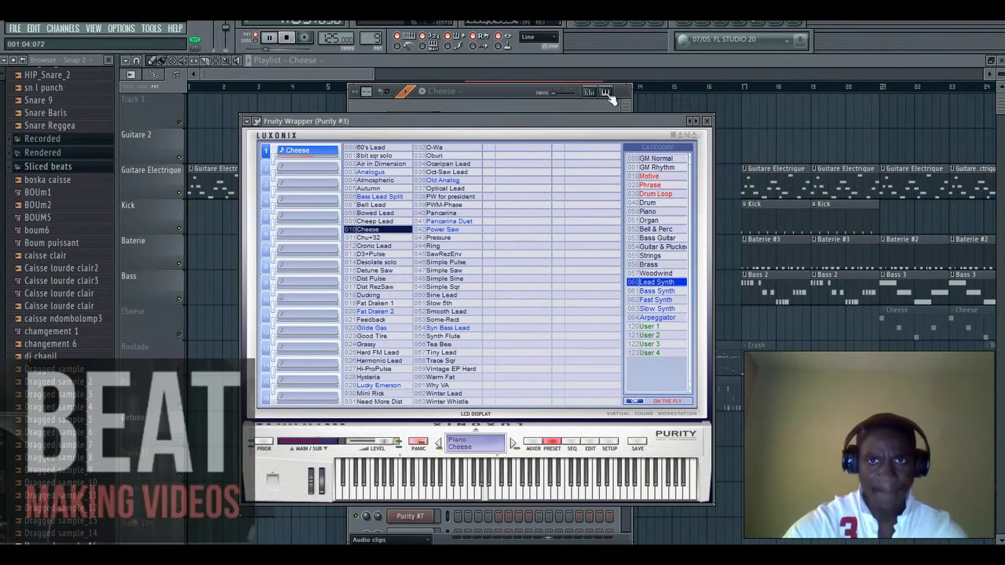
{"action": "left_click", "coordinate": [582, 60]}
{"action": "left_click", "coordinate": [600, 22]}
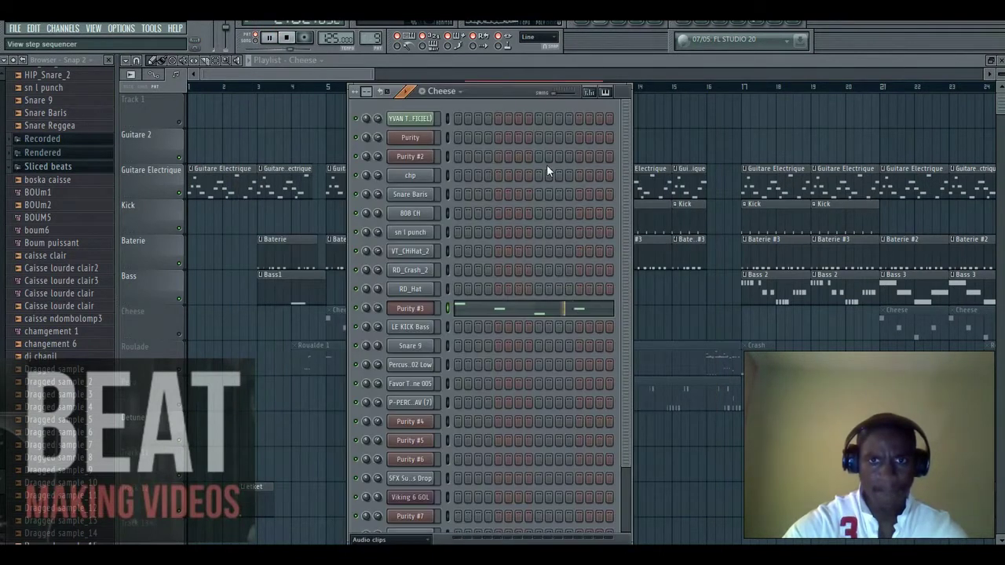
{"action": "left_click", "coordinate": [523, 306]}
{"action": "left_click_drag", "start_coordinate": [640, 75], "coordinate": [533, 79]}
{"action": "left_click_drag", "start_coordinate": [530, 80], "coordinate": [528, 79]}
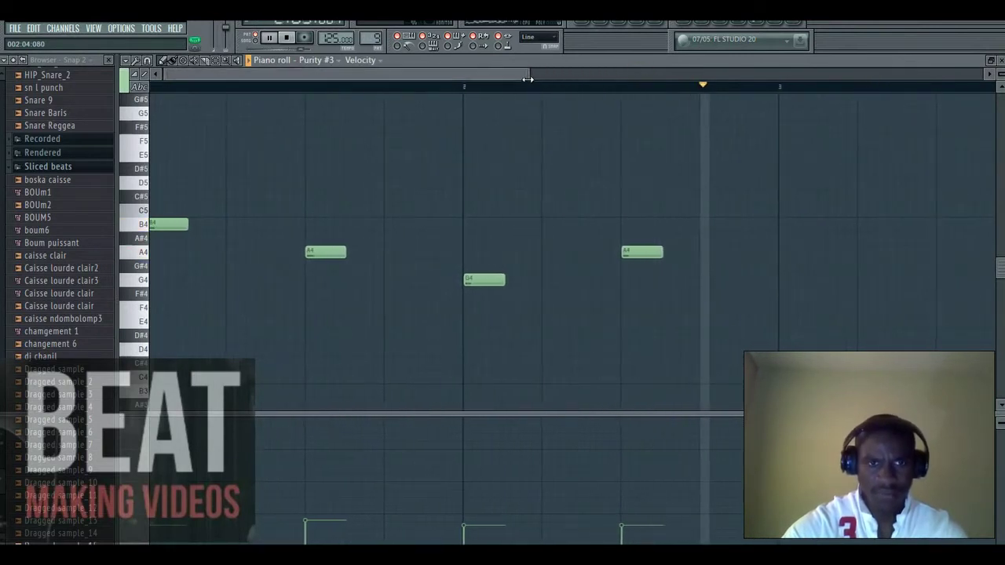
{"action": "key", "text": "space"}
Step: Examine the Fruity Parametric EQ 2, Fruity Delay Bank and Fruity Reeverb 2 effects on the Purity #3 mixer track
{"action": "left_click", "coordinate": [668, 22]}
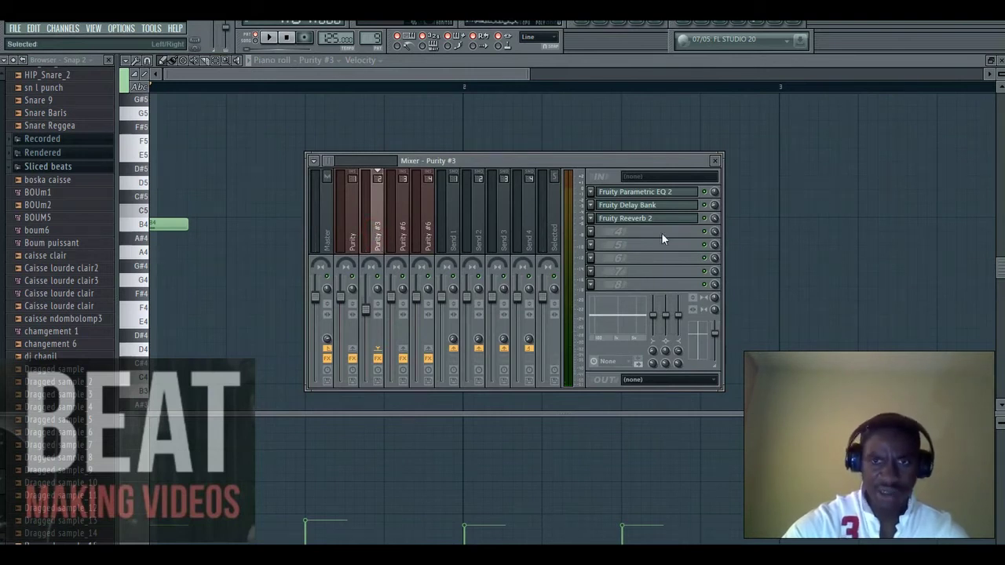
{"action": "left_click", "coordinate": [668, 192]}
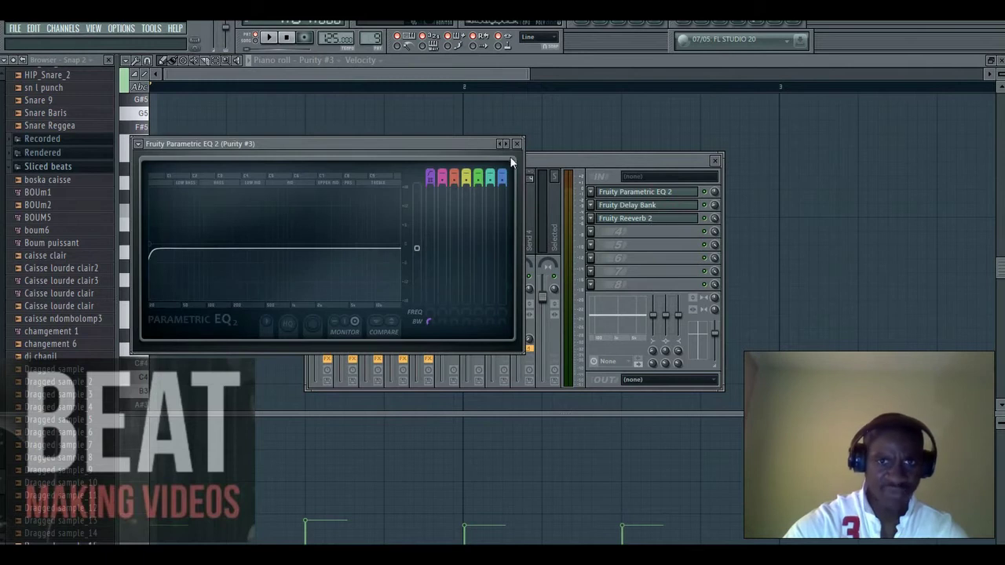
{"action": "left_click_drag", "start_coordinate": [417, 248], "coordinate": [417, 248]}
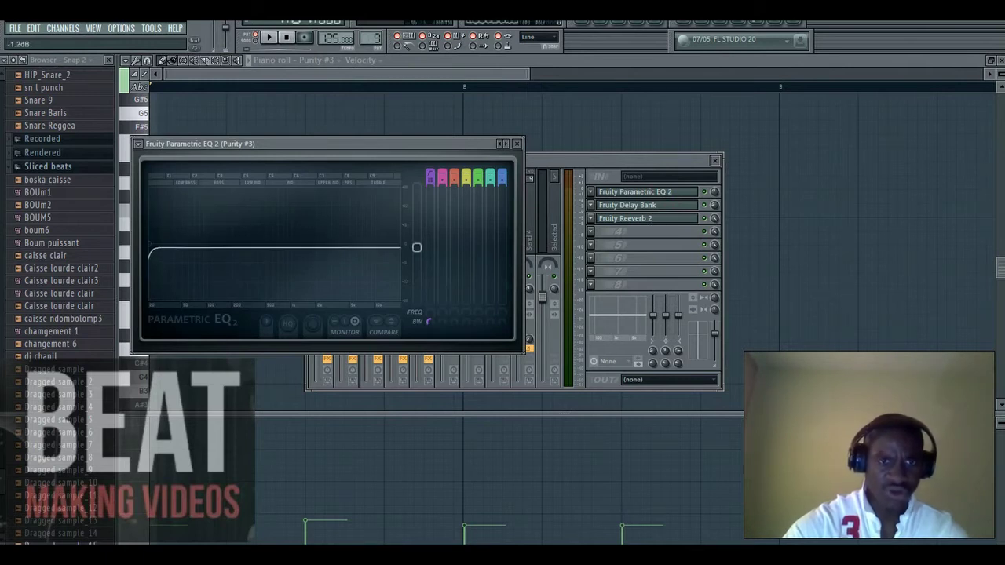
{"action": "left_click", "coordinate": [516, 144]}
{"action": "left_click", "coordinate": [640, 205]}
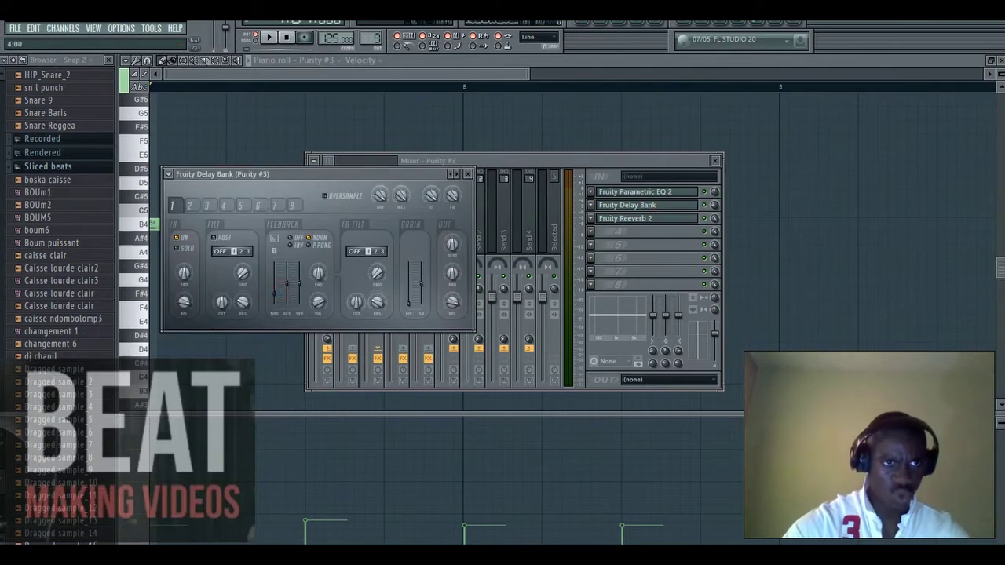
{"action": "left_click", "coordinate": [468, 176]}
{"action": "left_click", "coordinate": [673, 220]}
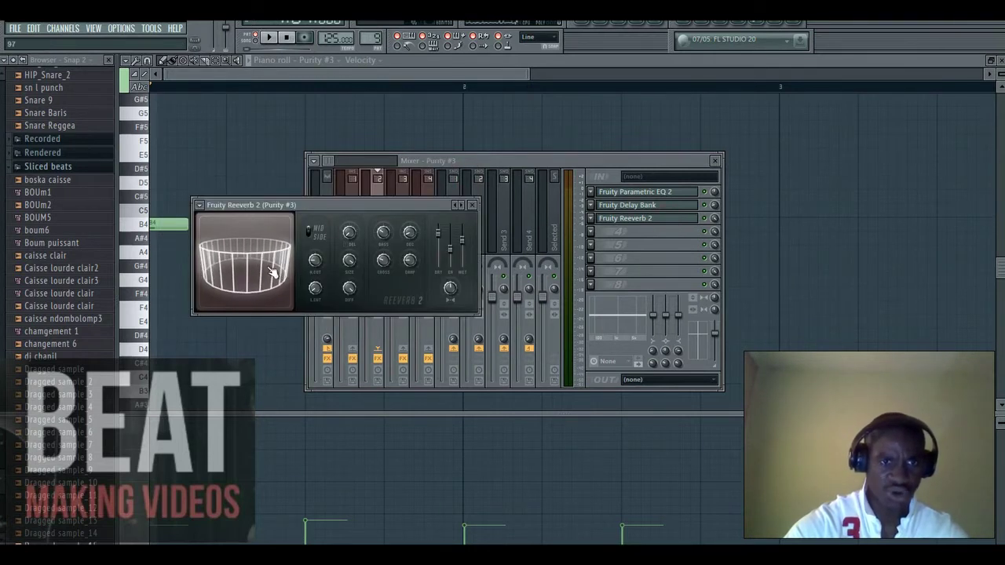
{"action": "left_click", "coordinate": [473, 205]}
Step: Unmute the Cheese track and play the playlist section covering bars 5 to 9
{"action": "key", "text": "F5"}
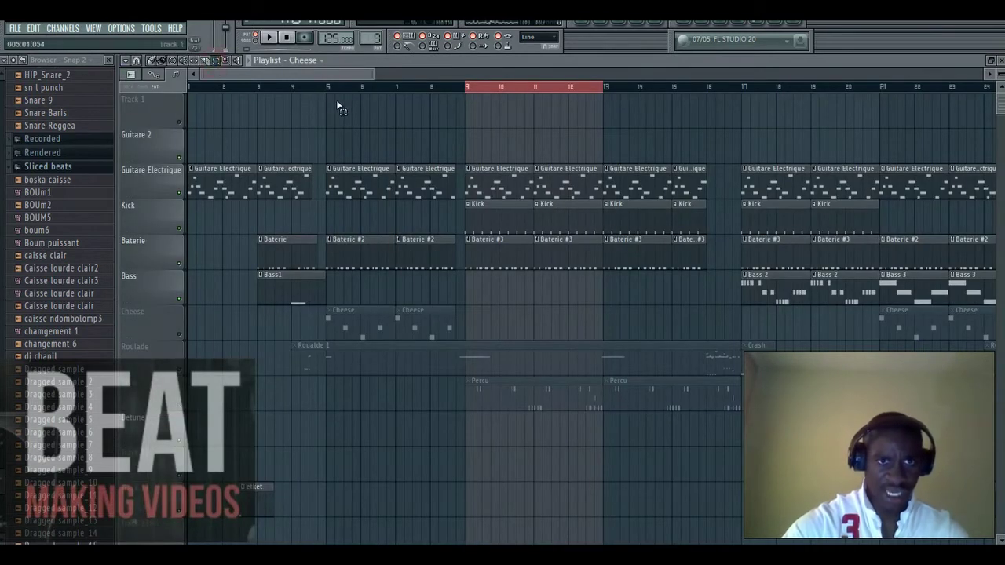
{"action": "left_click_drag", "start_coordinate": [336, 100], "coordinate": [469, 111]}
{"action": "left_click", "coordinate": [178, 333]}
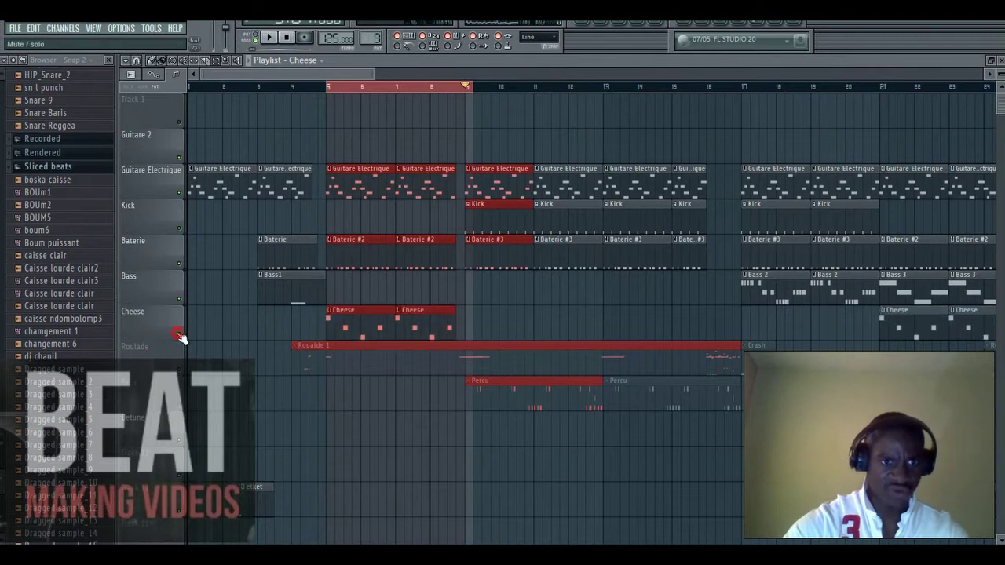
{"action": "left_click_drag", "start_coordinate": [324, 90], "coordinate": [466, 105]}
{"action": "key", "text": "space"}
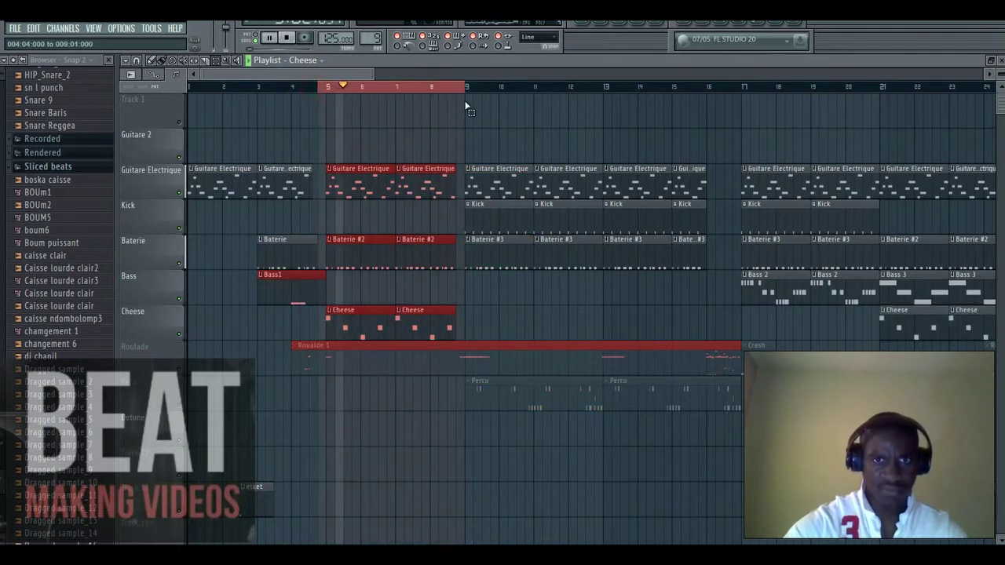
Step: Change the playlist time selection to bars 9 to 13, stop playback and deselect the clips
{"action": "left_click", "coordinate": [326, 92], "text": "ctrl"}
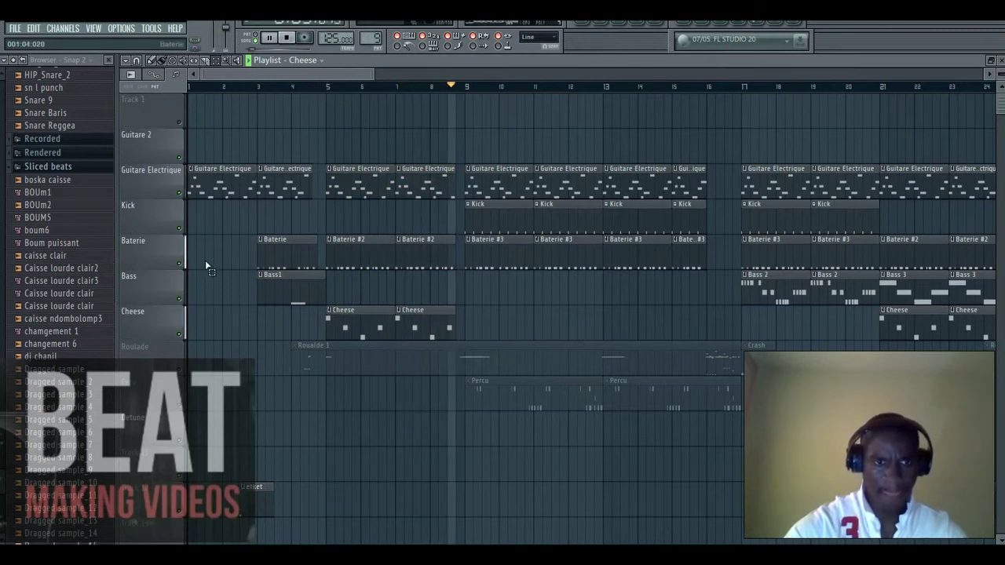
{"action": "left_click_drag", "start_coordinate": [466, 86], "coordinate": [466, 112]}
{"action": "key", "text": "space"}
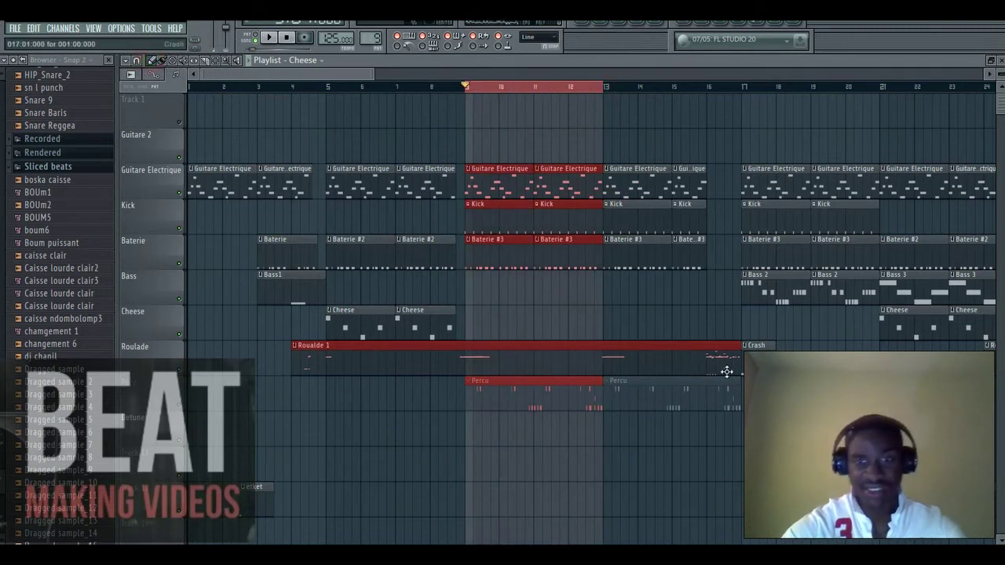
{"action": "right_click", "coordinate": [651, 310]}
Step: Switch to the Percu pattern and play it on its own in the step sequencer
{"action": "left_click", "coordinate": [561, 383]}
{"action": "left_click", "coordinate": [600, 23]}
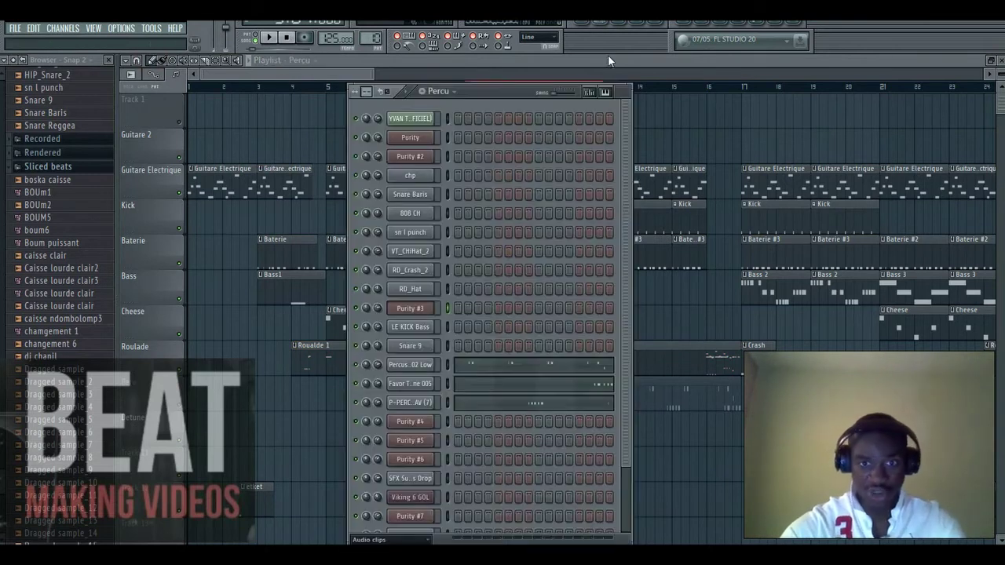
{"action": "key", "text": "F6"}
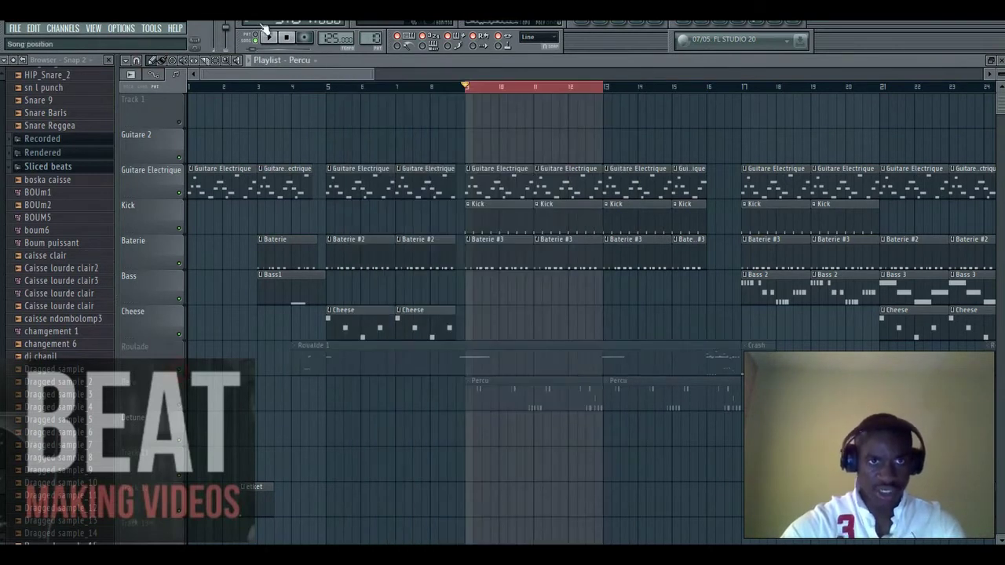
{"action": "left_click", "coordinate": [265, 37]}
{"action": "key", "text": "F6"}
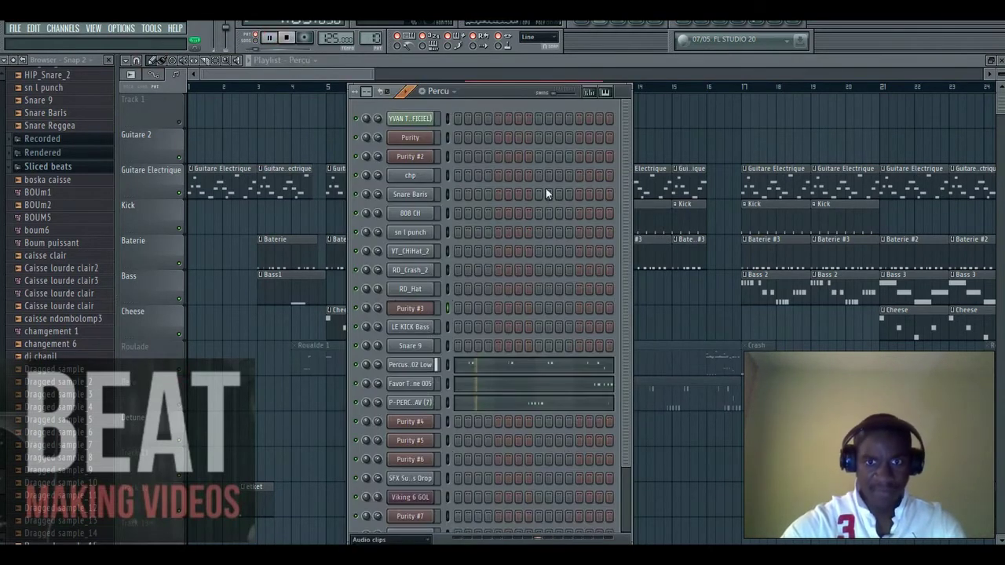
Step: Examine the Percussion Conga 002 Low notes in the piano roll, audition E5 with playback stopped, and return to the step sequencer
{"action": "left_click", "coordinate": [539, 366]}
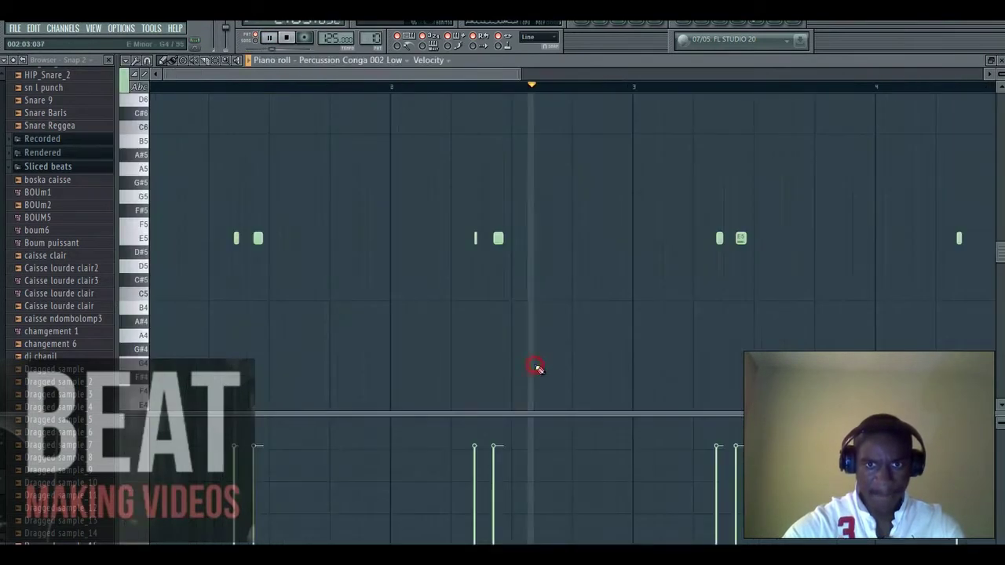
{"action": "key", "text": "space"}
{"action": "left_click", "coordinate": [143, 239]}
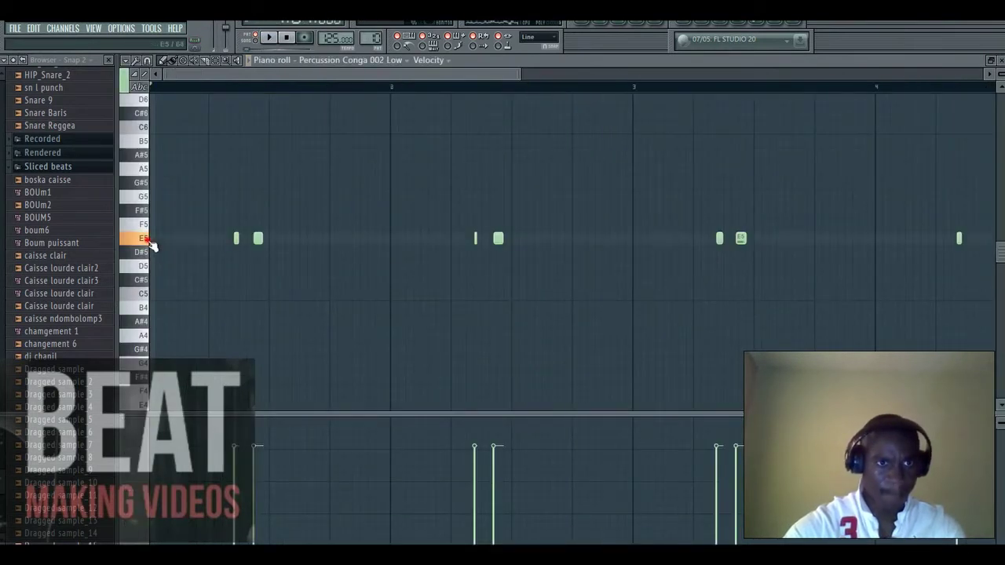
{"action": "left_click", "coordinate": [615, 22]}
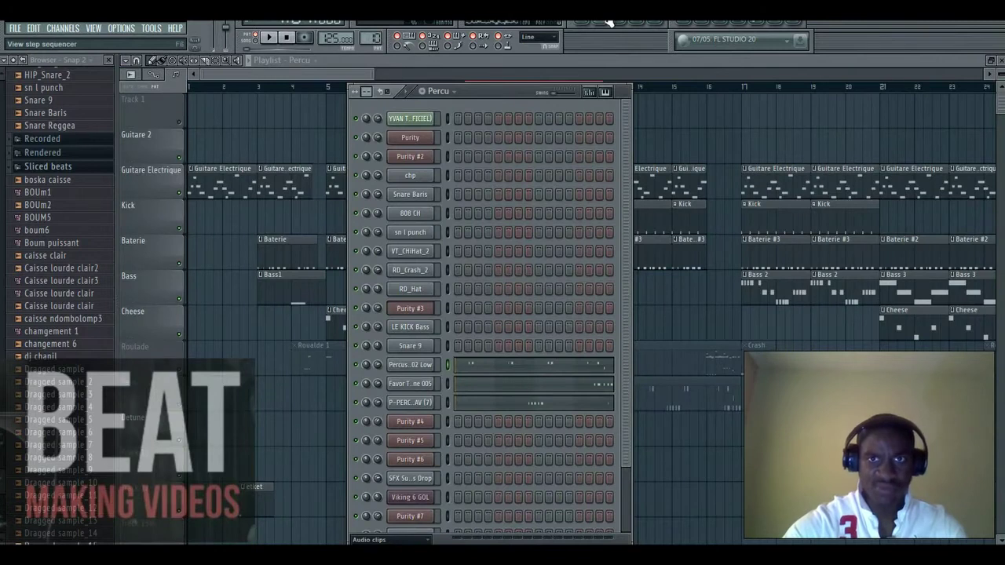
Step: Examine the Favor Tambourine 005 notes in the piano roll, audition C5, and return to the step sequencer
{"action": "scroll", "coordinate": [622, 371], "scroll_direction": "down", "scroll_amount": 1}
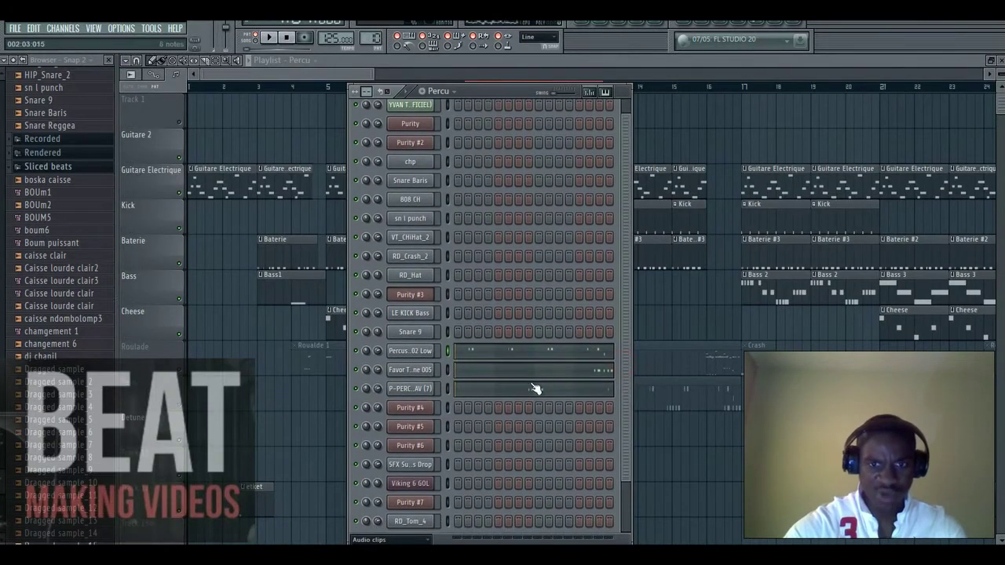
{"action": "left_click", "coordinate": [543, 376]}
{"action": "left_click_drag", "start_coordinate": [249, 75], "coordinate": [811, 74]}
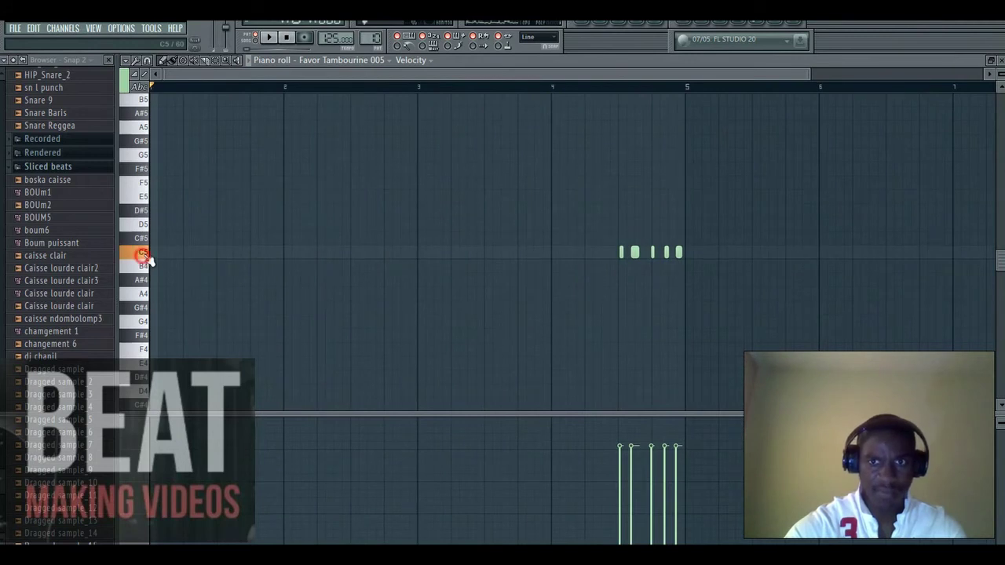
{"action": "left_click", "coordinate": [609, 23]}
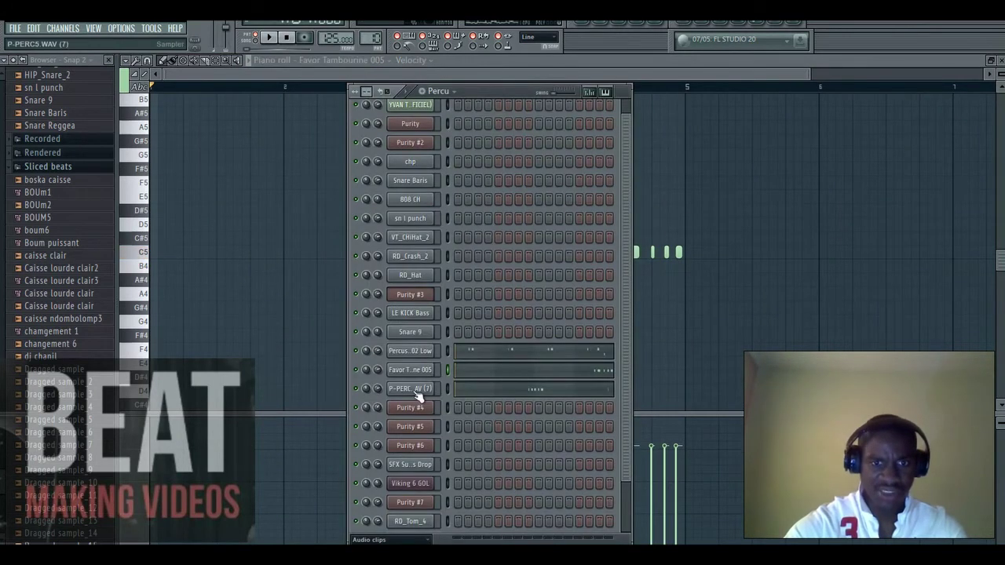
Step: Examine the P-PERC5.WAV (7) notes in the piano roll, audition C5, play the pattern briefly and return to the playlist
{"action": "left_click", "coordinate": [487, 390]}
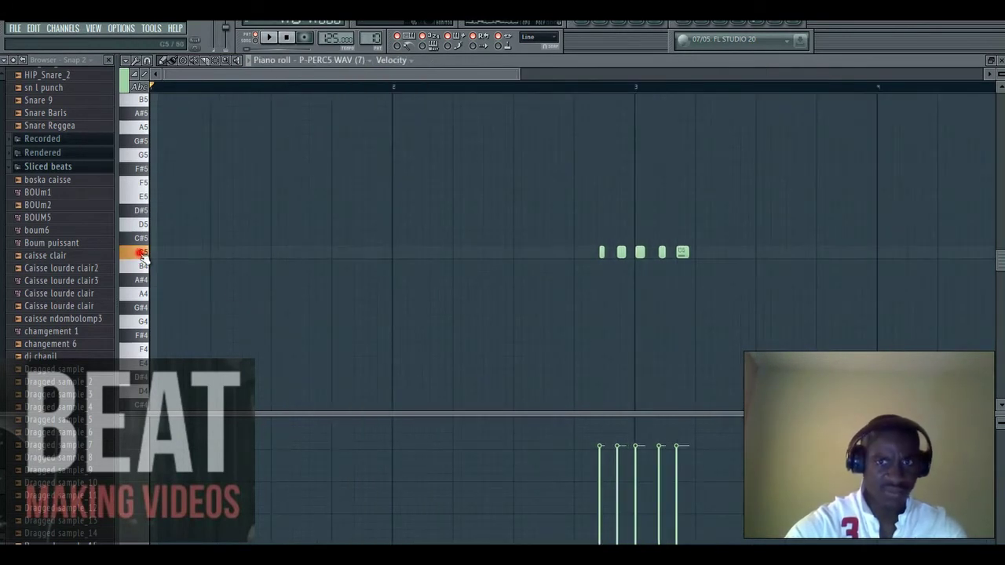
{"action": "key", "text": "space"}
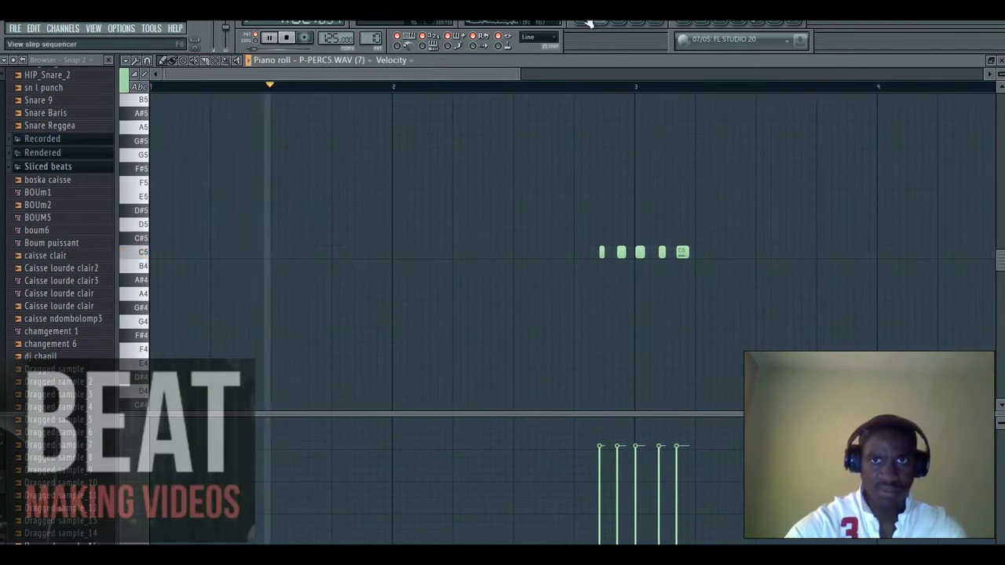
{"action": "left_click", "coordinate": [587, 23]}
{"action": "key", "text": "space"}
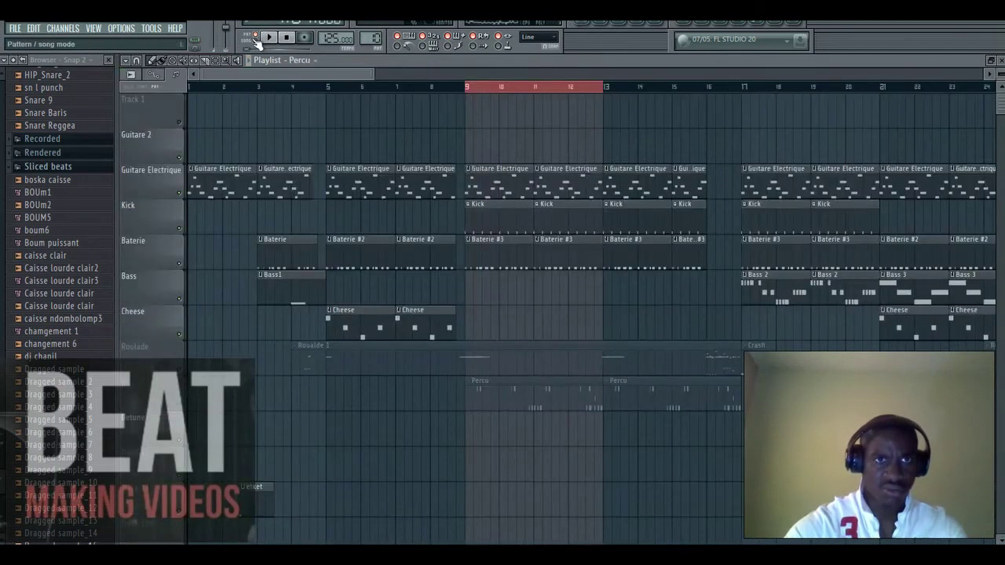
Step: Switch to song mode and play bars 9 to 13, unmuting the percussion track during playback before stopping
{"action": "left_click", "coordinate": [259, 42]}
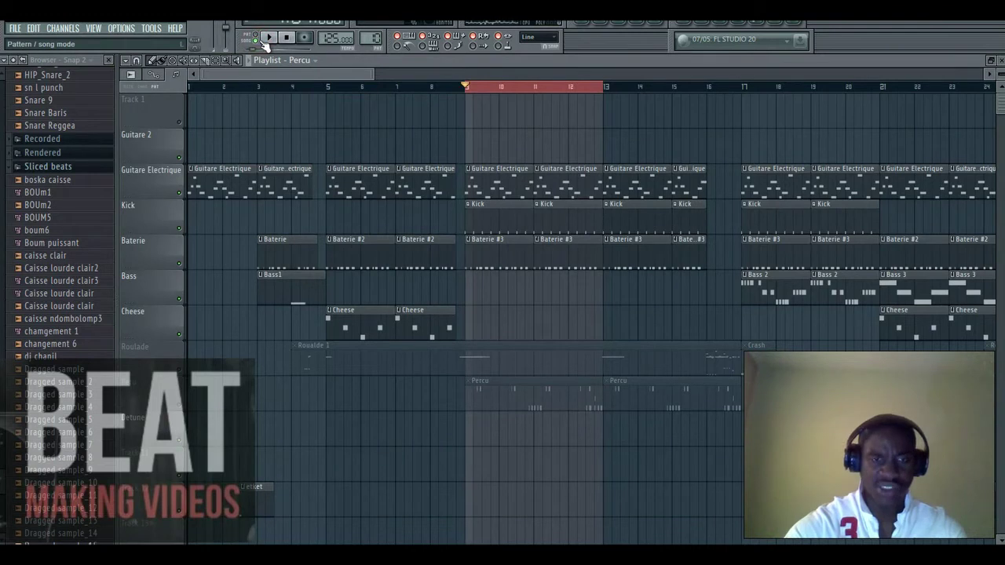
{"action": "left_click", "coordinate": [268, 38]}
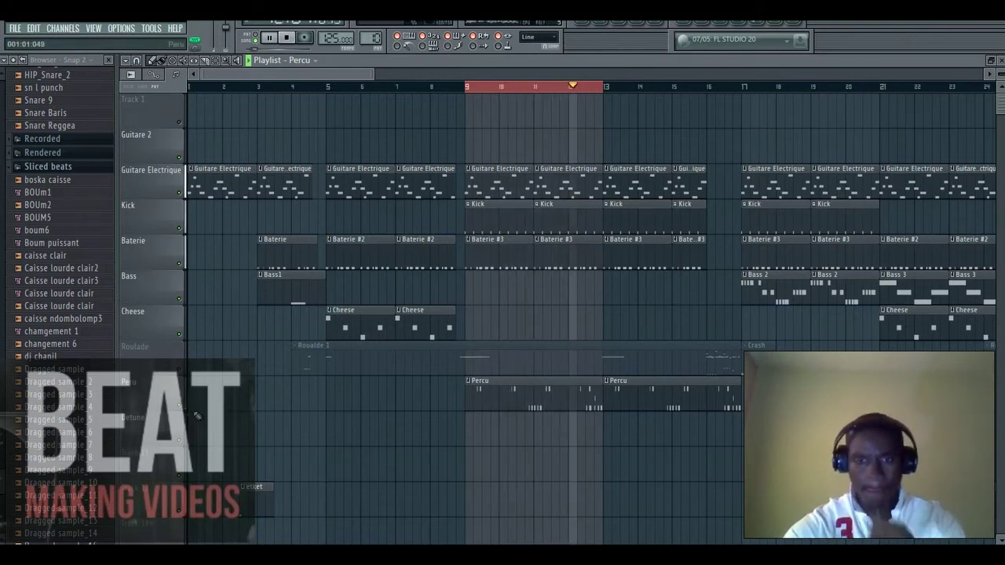
{"action": "key", "text": "space"}
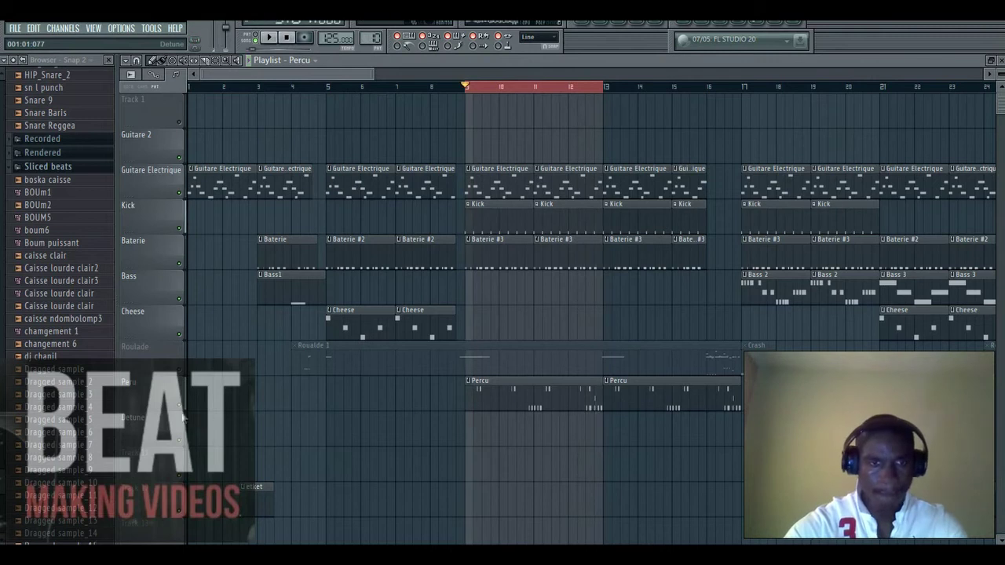
Step: Unmute the Roulade track and audition the chp channel of its Roualde 1 pattern in the step sequencer
{"action": "left_click", "coordinate": [478, 345]}
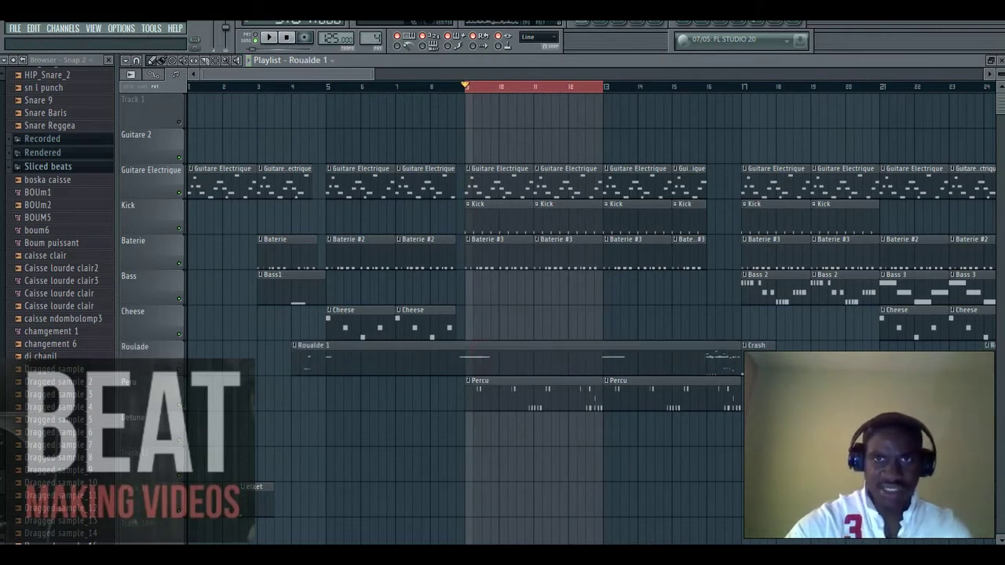
{"action": "left_click", "coordinate": [607, 21]}
{"action": "scroll", "coordinate": [524, 275], "scroll_direction": "up", "scroll_amount": 3}
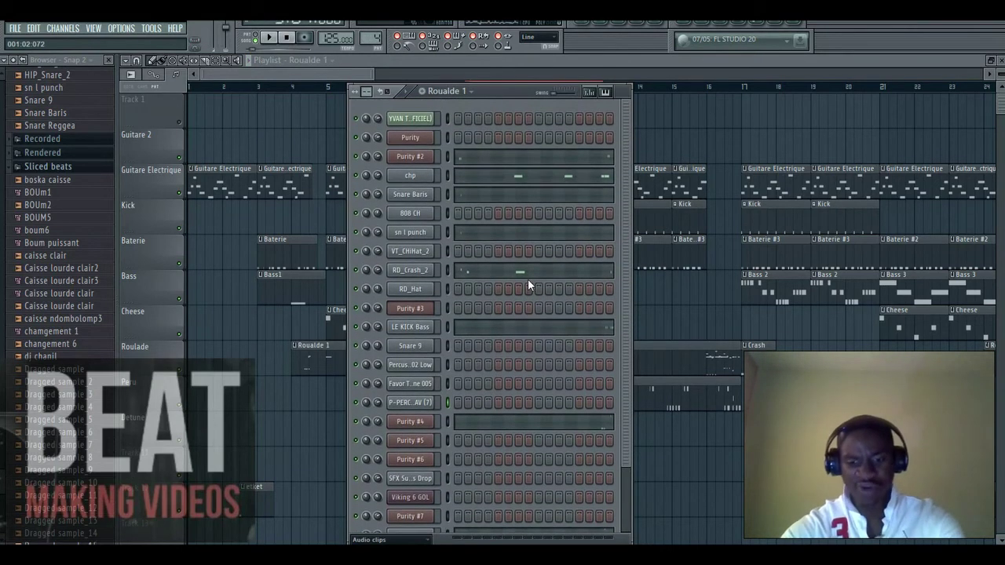
{"action": "left_click", "coordinate": [449, 178]}
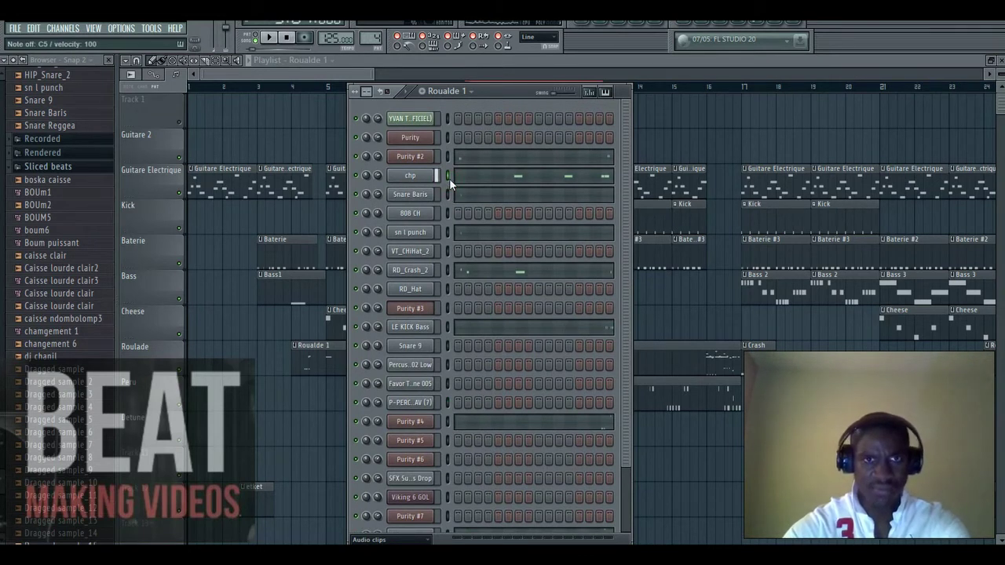
{"action": "key", "text": "F6"}
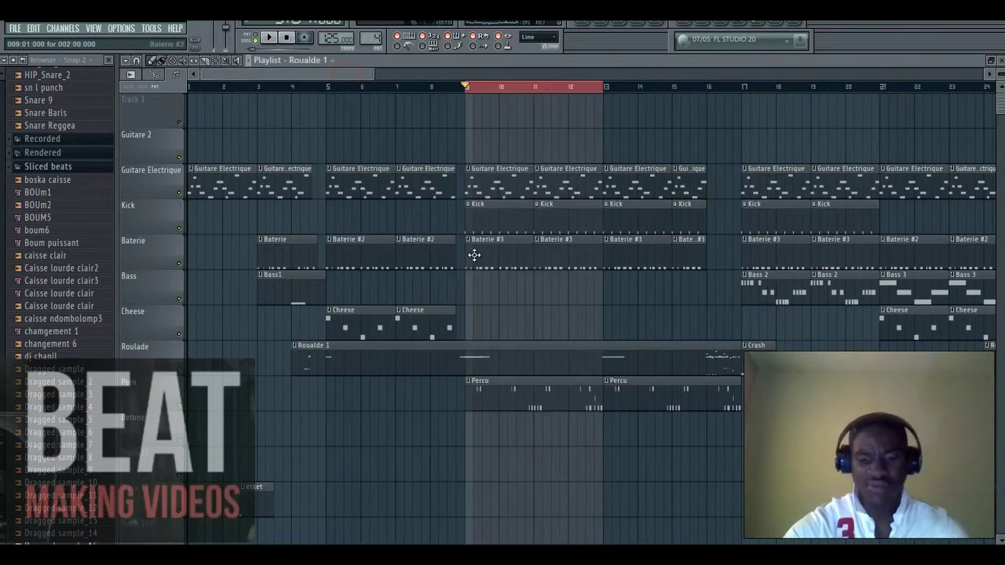
Step: Play the playlist from bar 9 and clear the time selection during playback to hear the following bars
{"action": "key", "text": "space"}
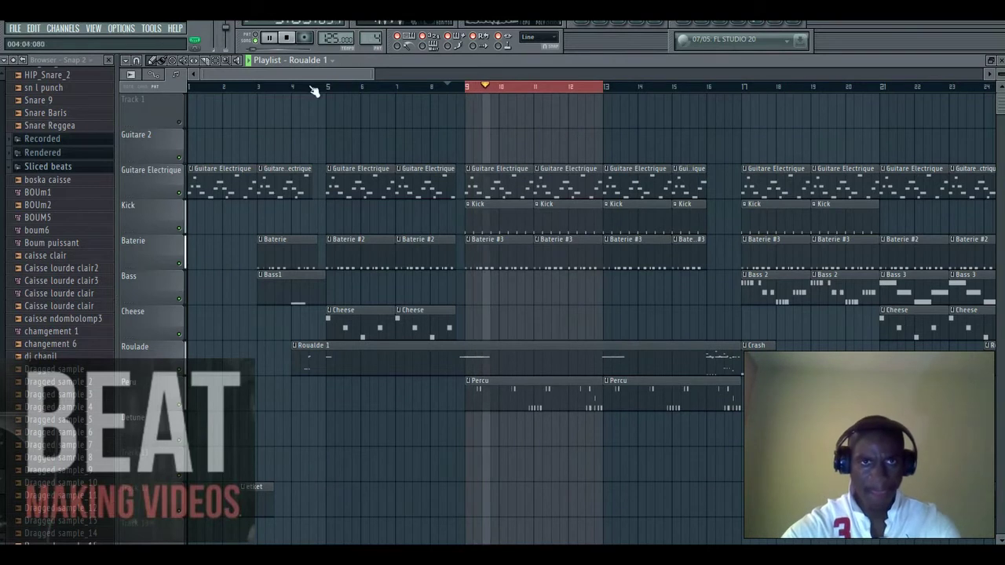
{"action": "left_click_drag", "start_coordinate": [313, 73], "coordinate": [327, 76]}
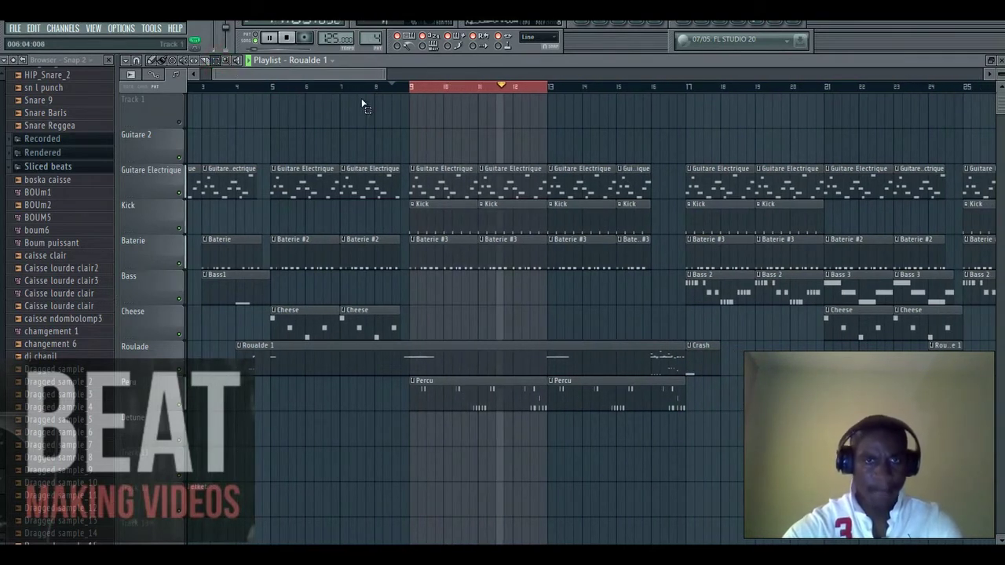
{"action": "left_click_drag", "start_coordinate": [345, 79], "coordinate": [362, 83]}
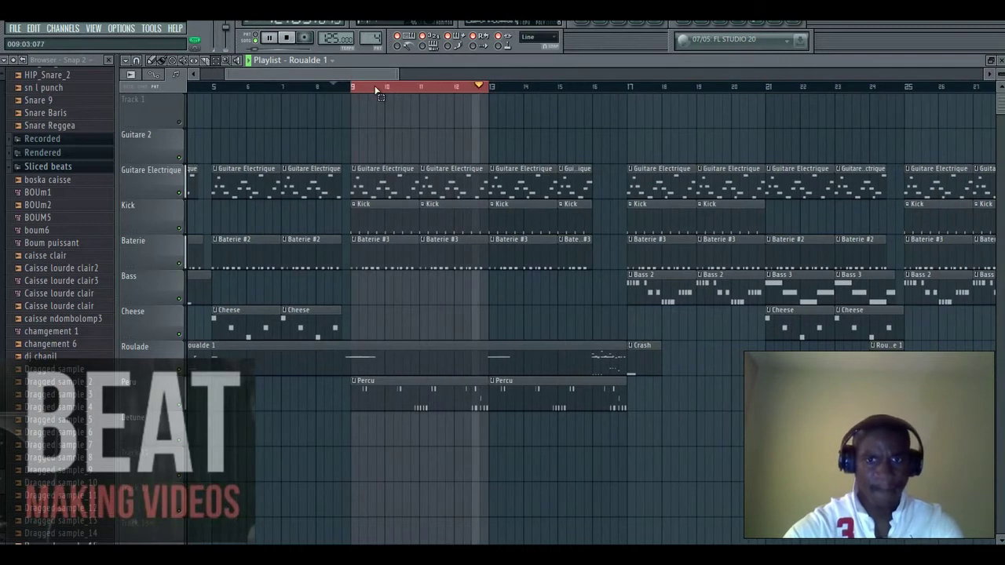
{"action": "left_click", "coordinate": [364, 86]}
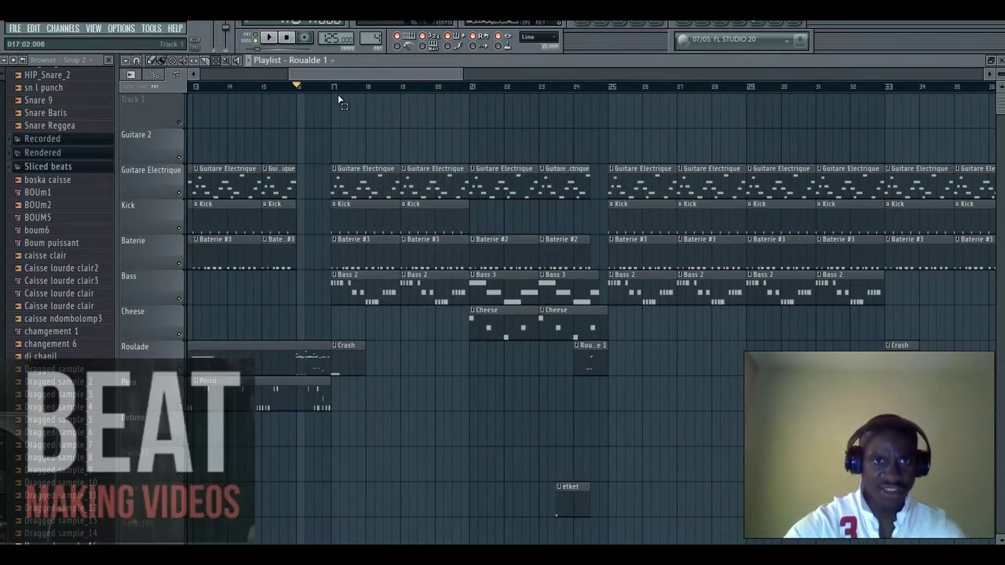
Step: Set the playlist time selection to bars 17 to 21, pick the Bass 2 pattern and play the section
{"action": "left_click_drag", "start_coordinate": [335, 88], "coordinate": [463, 93]}
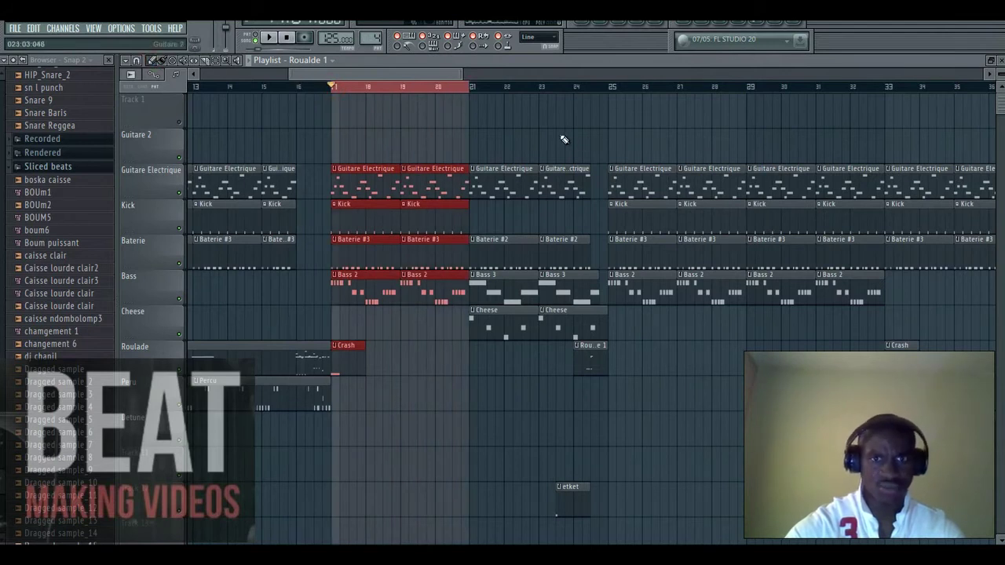
{"action": "left_click", "coordinate": [409, 239]}
{"action": "left_click", "coordinate": [377, 297]}
{"action": "key", "text": "space"}
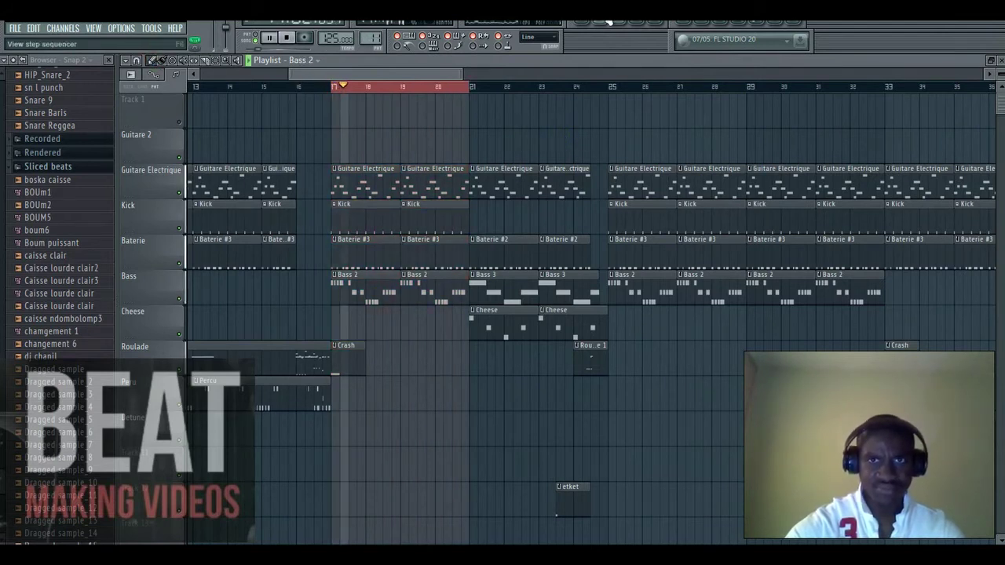
Step: Mute the Guitare Electrique, Kick and Baterie tracks so the bass is heard alone
{"action": "left_click", "coordinate": [604, 22]}
{"action": "key", "text": "F6"}
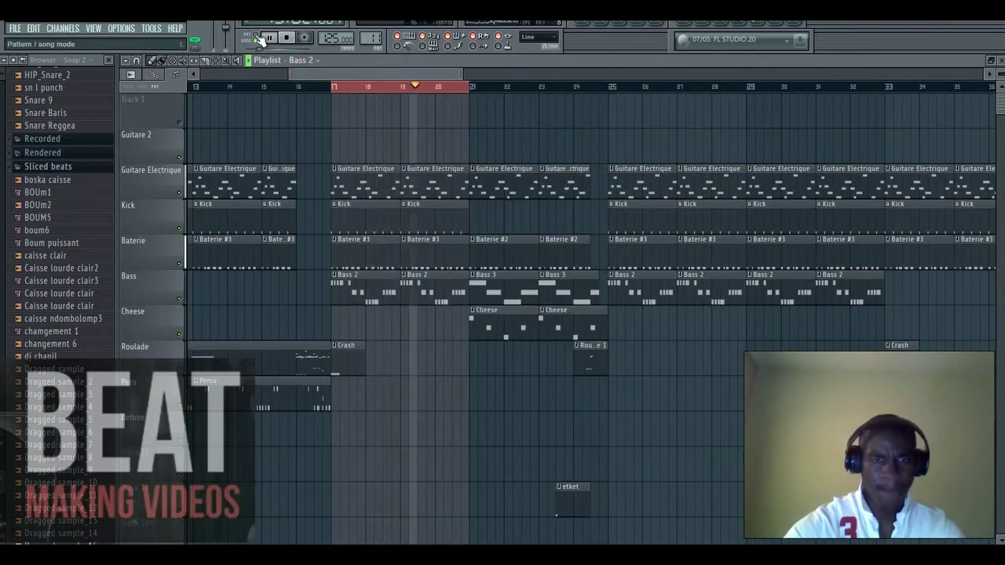
{"action": "left_click", "coordinate": [179, 192]}
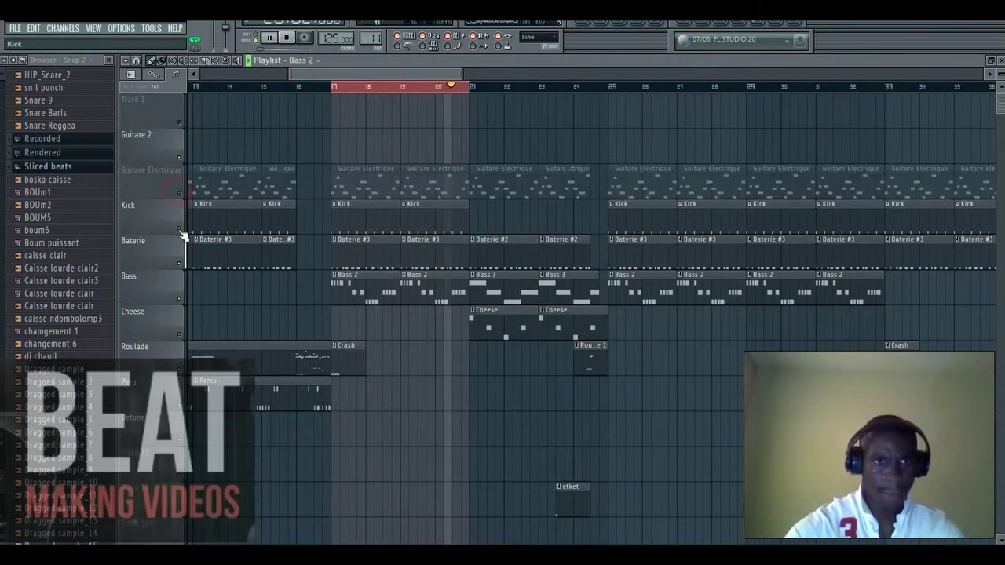
{"action": "left_click", "coordinate": [179, 227]}
{"action": "left_click", "coordinate": [180, 265]}
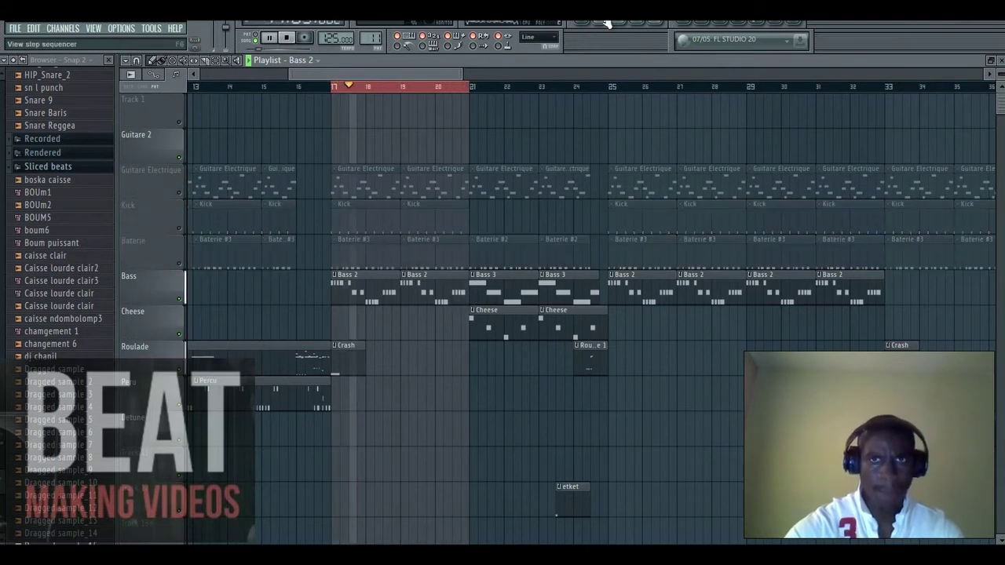
Step: Check the Purity #5 channel's Winter Whistle preset and examine its Bass 2 notes in the piano roll with playback stopped
{"action": "key", "text": "F6"}
{"action": "left_click", "coordinate": [428, 441]}
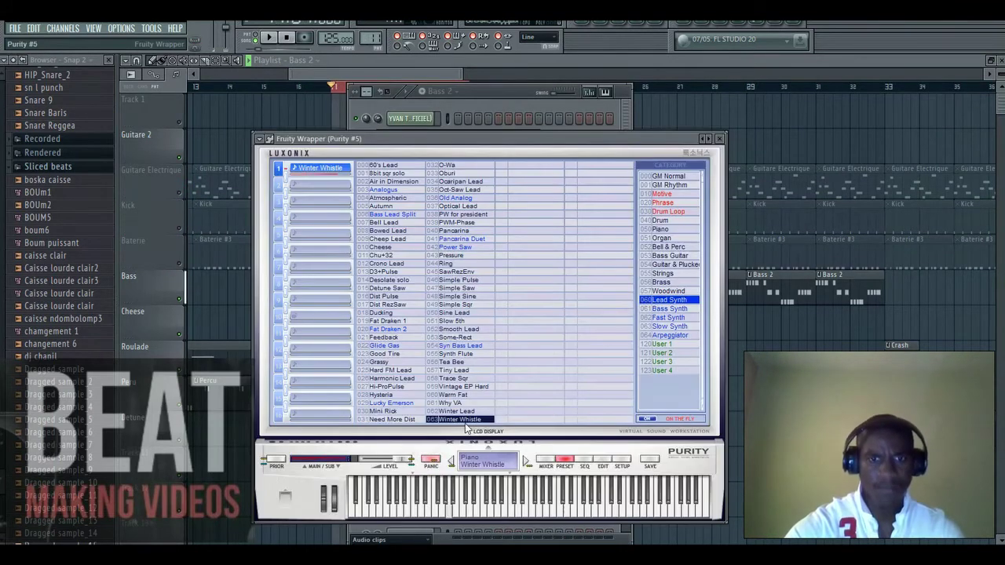
{"action": "left_click", "coordinate": [512, 96]}
{"action": "left_click", "coordinate": [523, 440]}
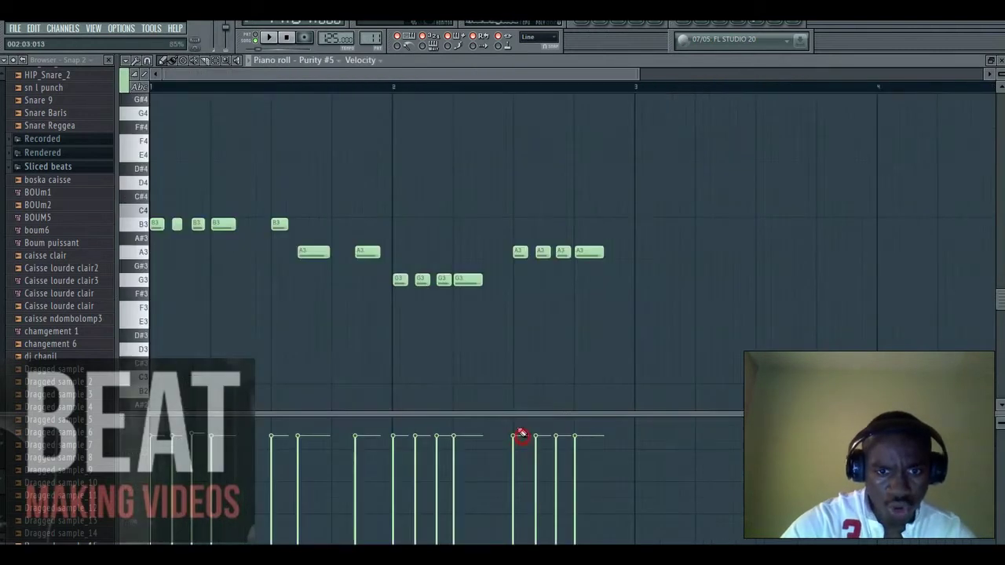
{"action": "key", "text": "c"}
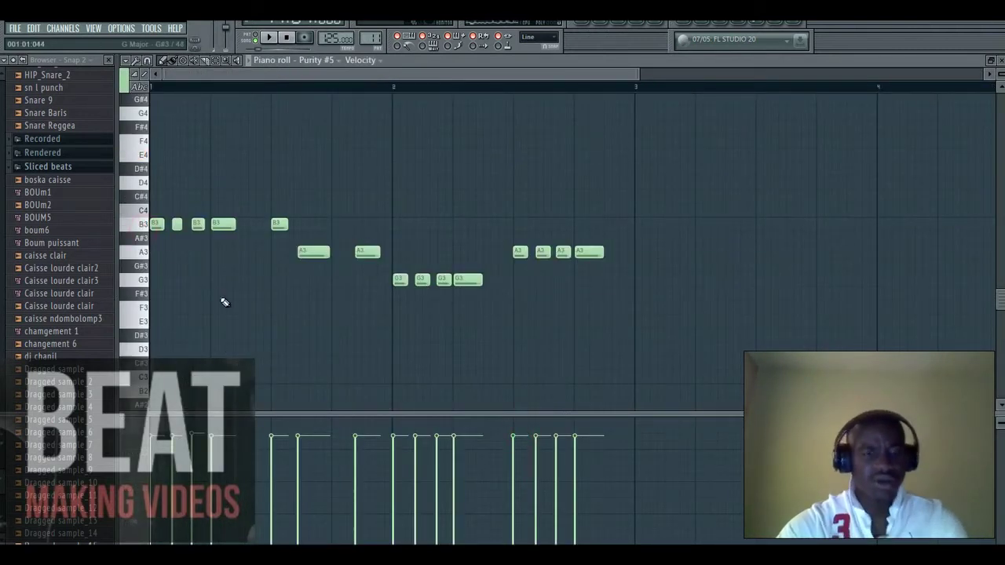
{"action": "scroll", "coordinate": [162, 245], "scroll_direction": "down", "scroll_amount": 1}
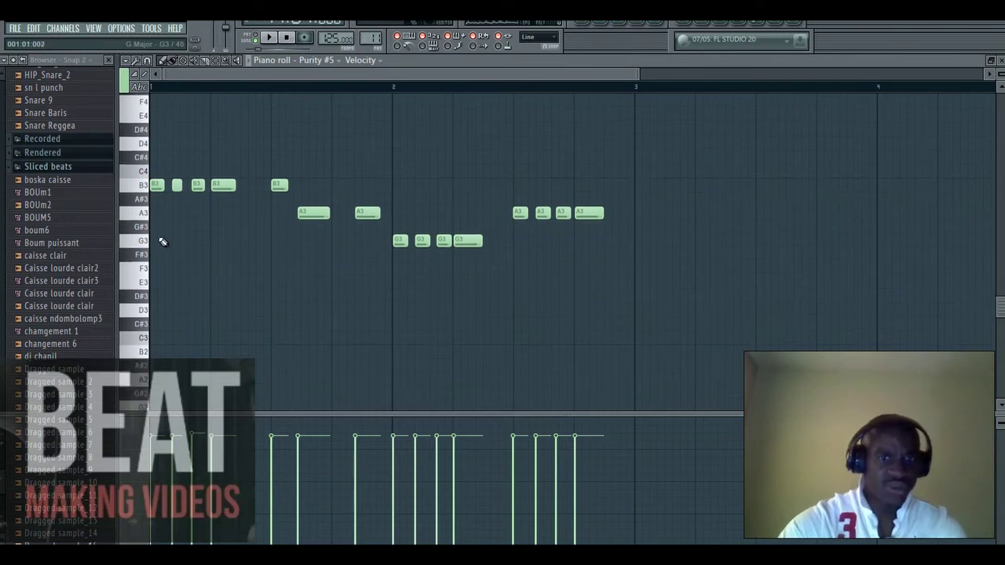
Step: Play the section while following the Purity #5 bass notes up close in the piano roll, and return to the playlist
{"action": "left_click", "coordinate": [268, 38]}
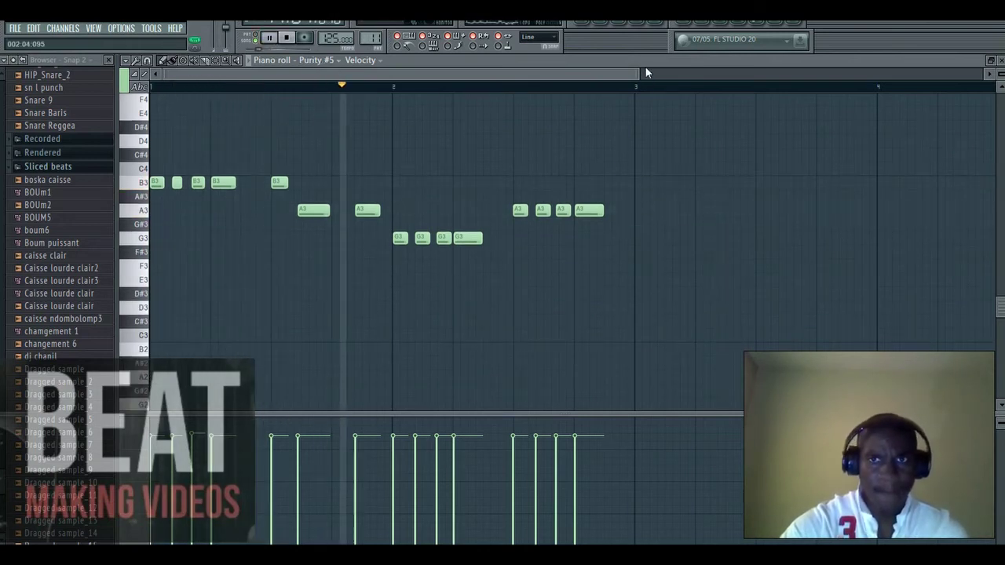
{"action": "left_click_drag", "start_coordinate": [645, 73], "coordinate": [431, 73]}
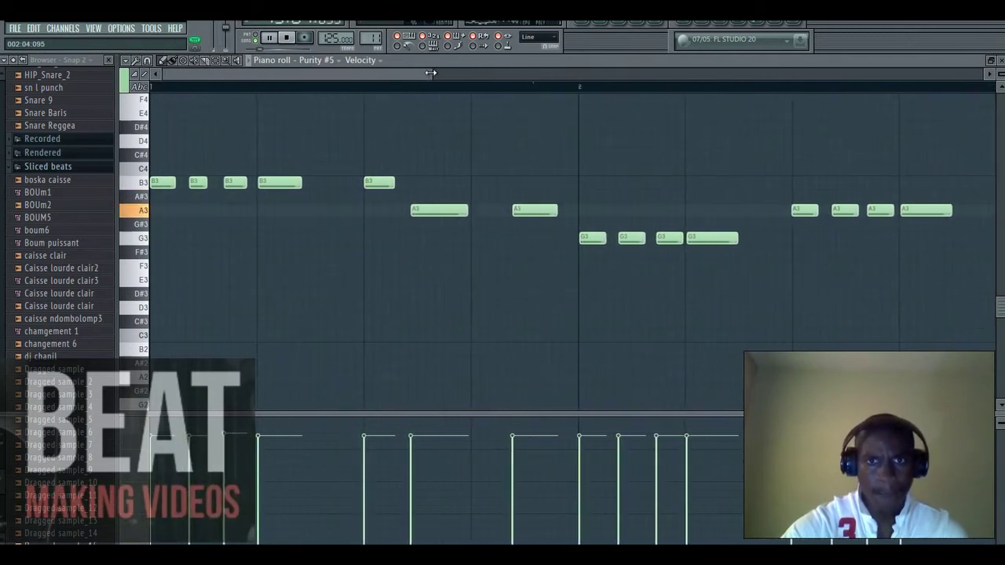
{"action": "left_click", "coordinate": [582, 22]}
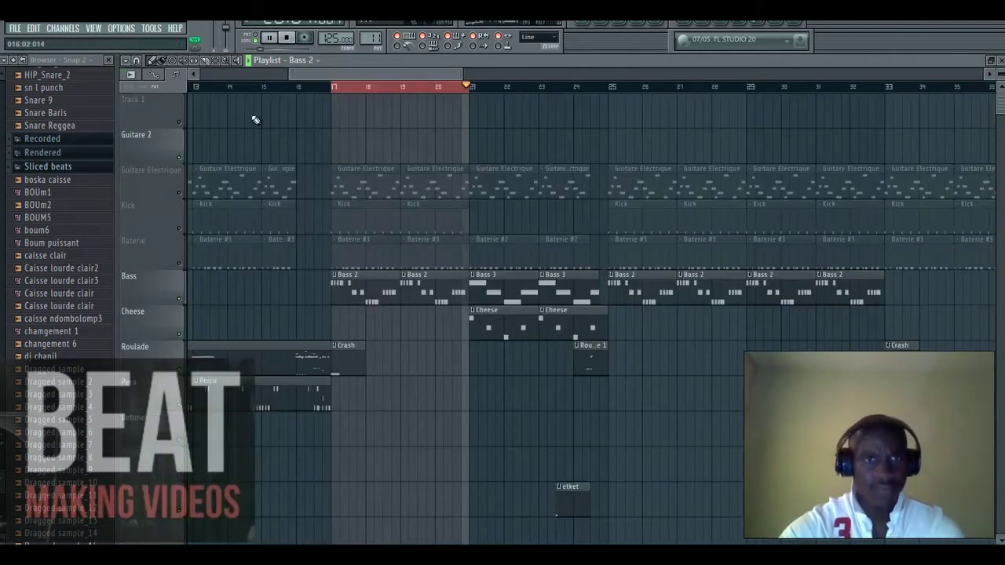
Step: Unmute the Guitare Electrique, Kick and Baterie tracks one after another while the bass section plays
{"action": "left_click", "coordinate": [180, 192]}
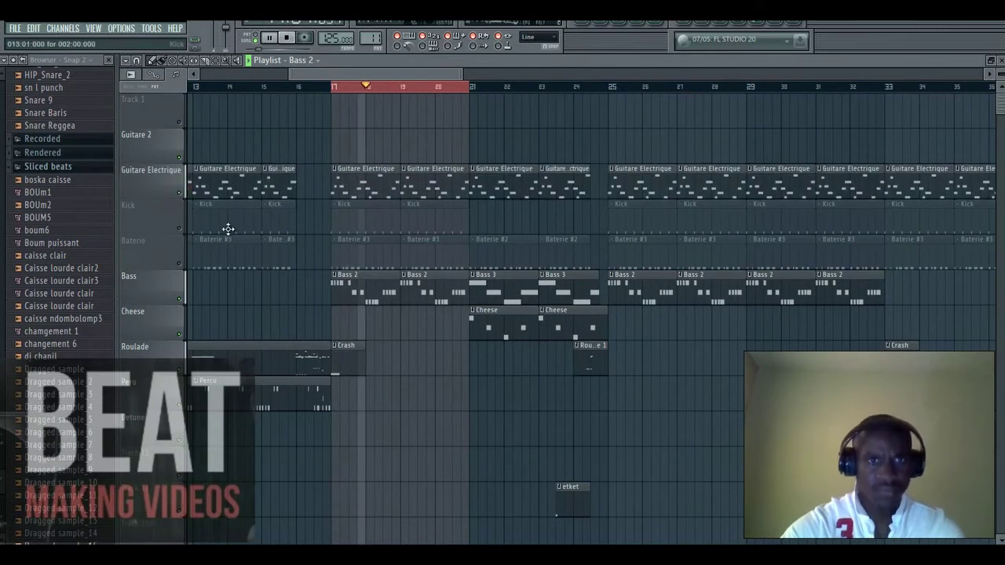
{"action": "left_click", "coordinate": [179, 229]}
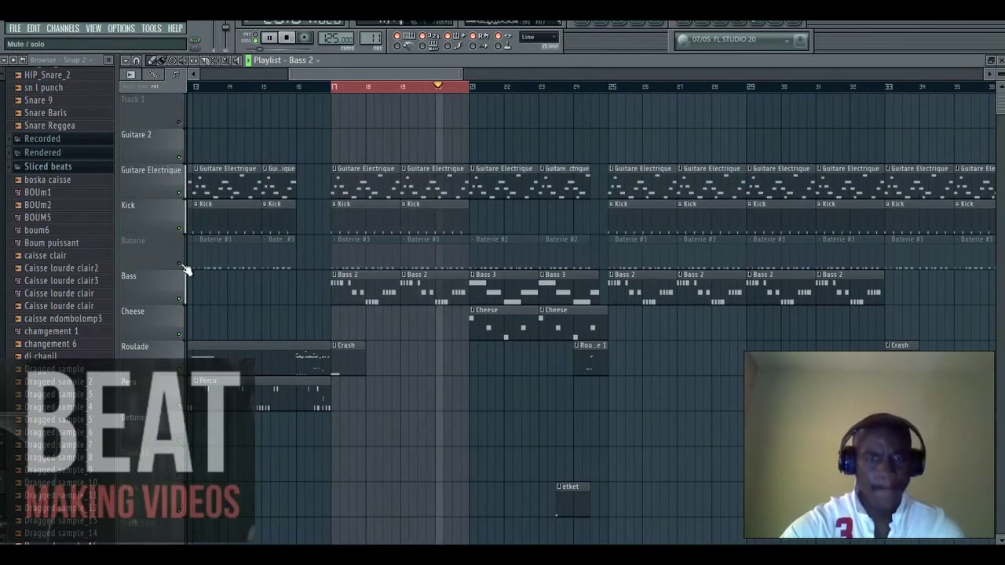
{"action": "left_click", "coordinate": [180, 264]}
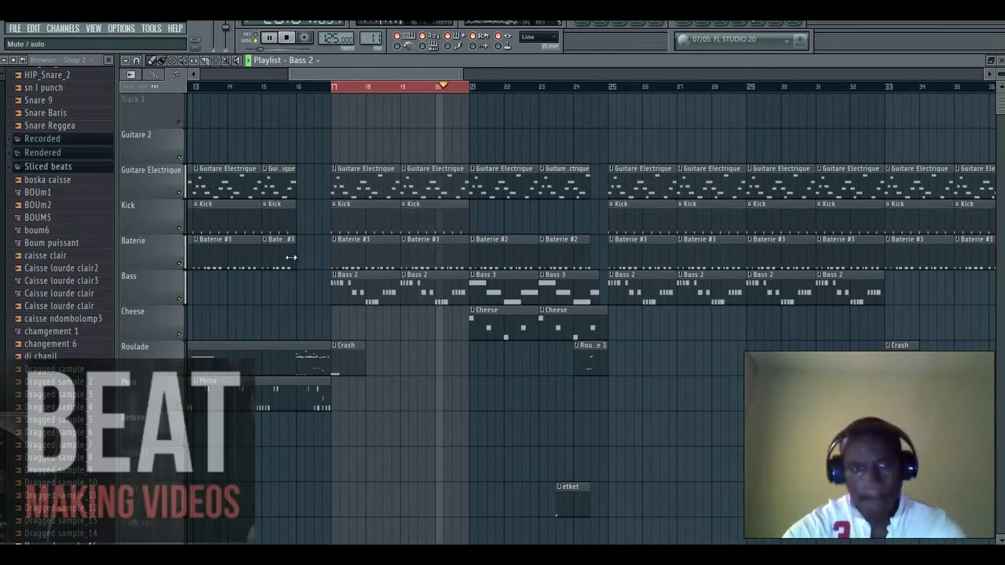
Step: Stop playback, change the playlist time selection to bars 21 to 25 and deselect the clips
{"action": "left_click", "coordinate": [339, 85]}
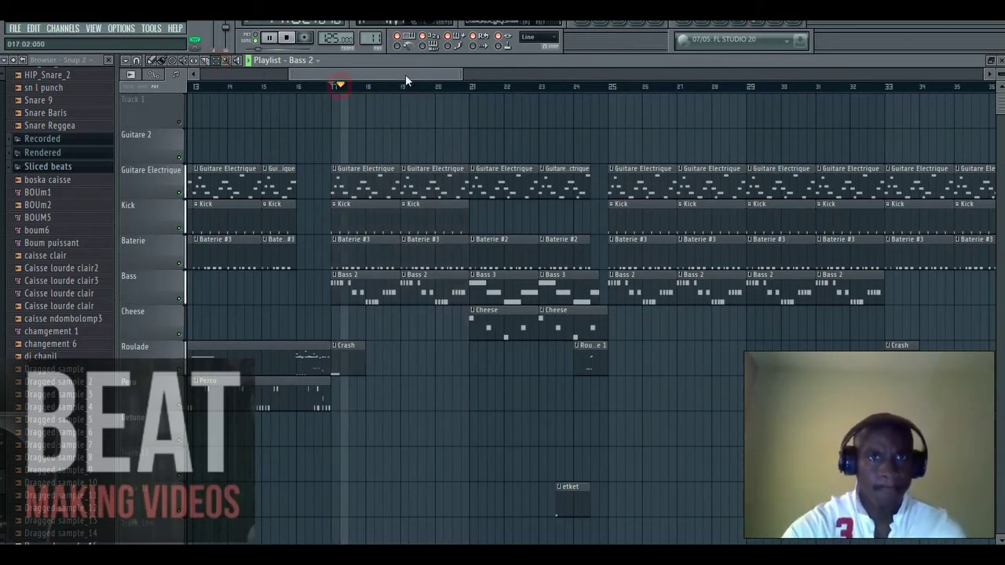
{"action": "key", "text": "space"}
{"action": "left_click_drag", "start_coordinate": [411, 76], "coordinate": [532, 104]}
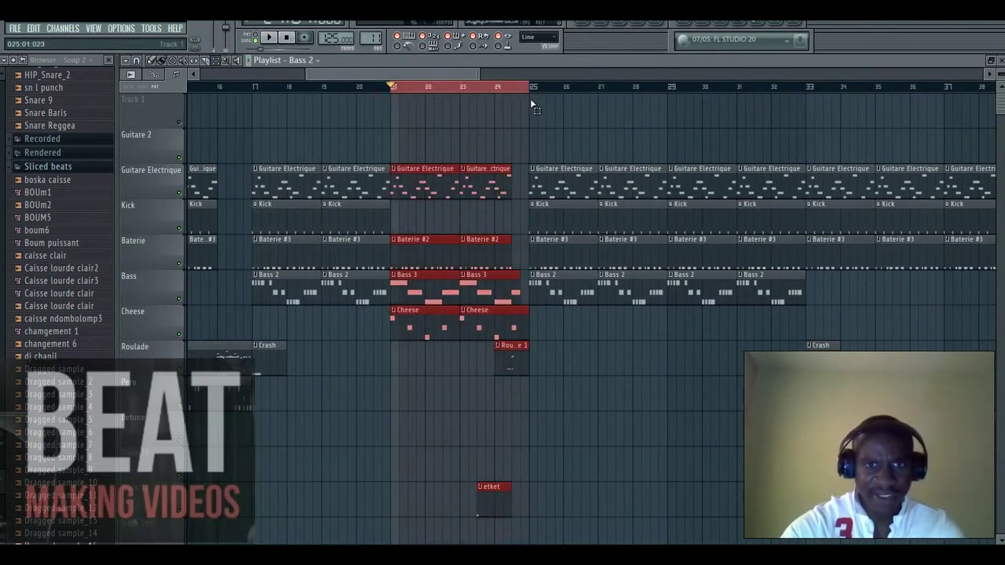
{"action": "left_click", "coordinate": [153, 62]}
{"action": "key", "text": "ctrl+d"}
Step: Pick the Bass 3 pattern in the playlist and mute the Cheese track
{"action": "left_click", "coordinate": [425, 293]}
{"action": "left_click", "coordinate": [179, 334]}
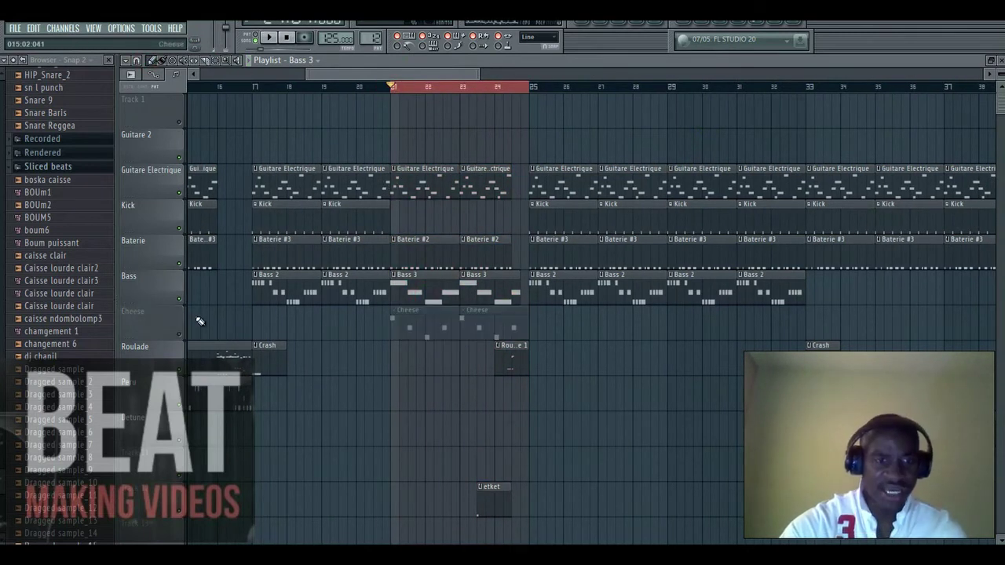
Step: Mute the Baterie and Guitare Electrique tracks and play the Bass 3 section while viewing the Purity #5 notes in the piano roll
{"action": "left_click", "coordinate": [179, 262]}
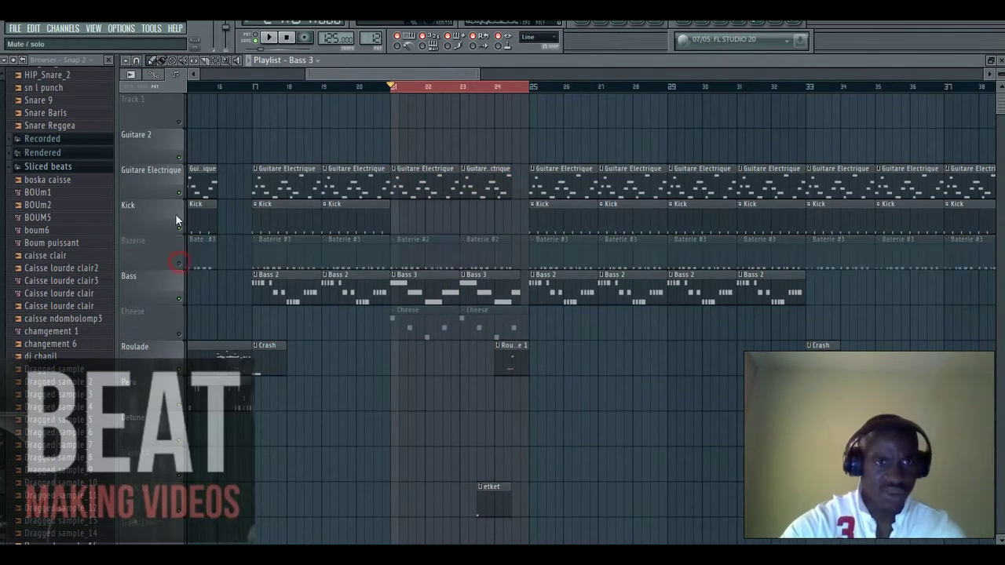
{"action": "left_click", "coordinate": [180, 193]}
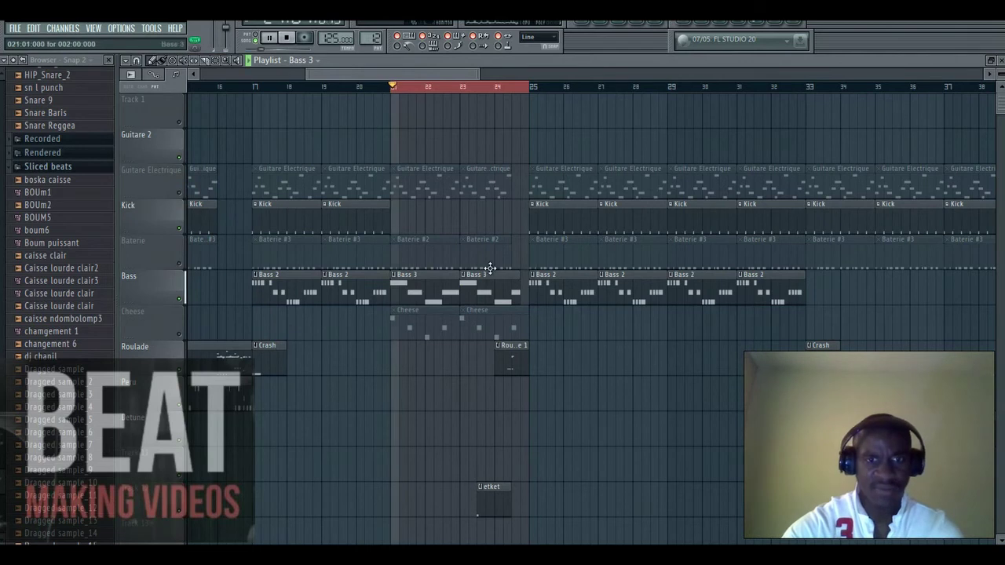
{"action": "left_click", "coordinate": [612, 23]}
{"action": "left_click", "coordinate": [620, 22]}
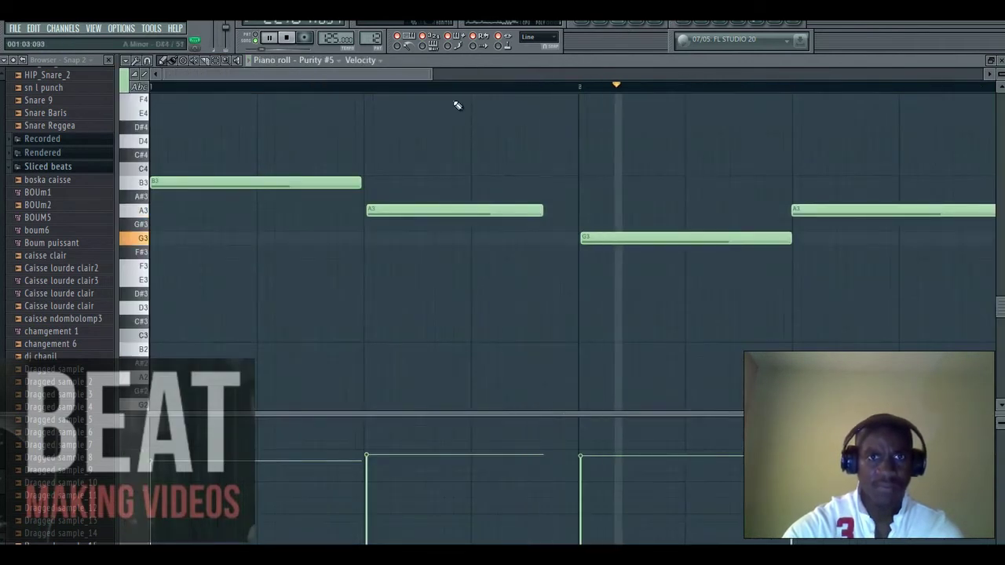
{"action": "left_click_drag", "start_coordinate": [432, 74], "coordinate": [666, 98]}
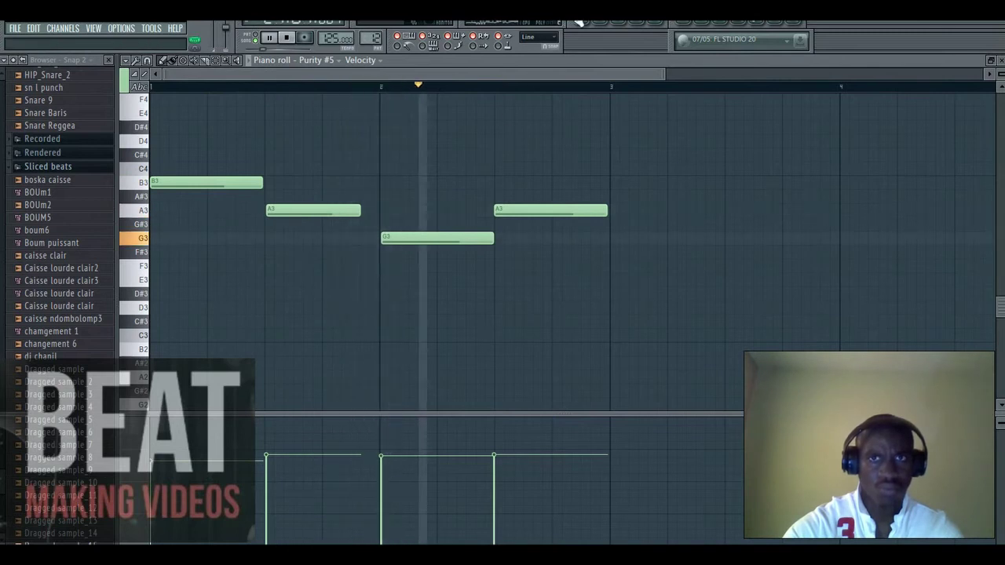
{"action": "left_click", "coordinate": [583, 28]}
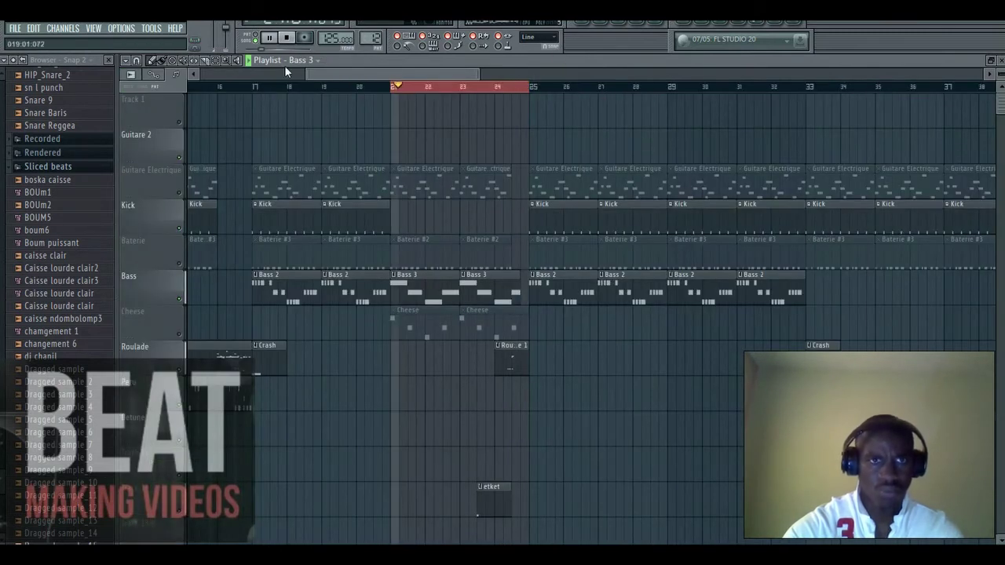
{"action": "key", "text": "space"}
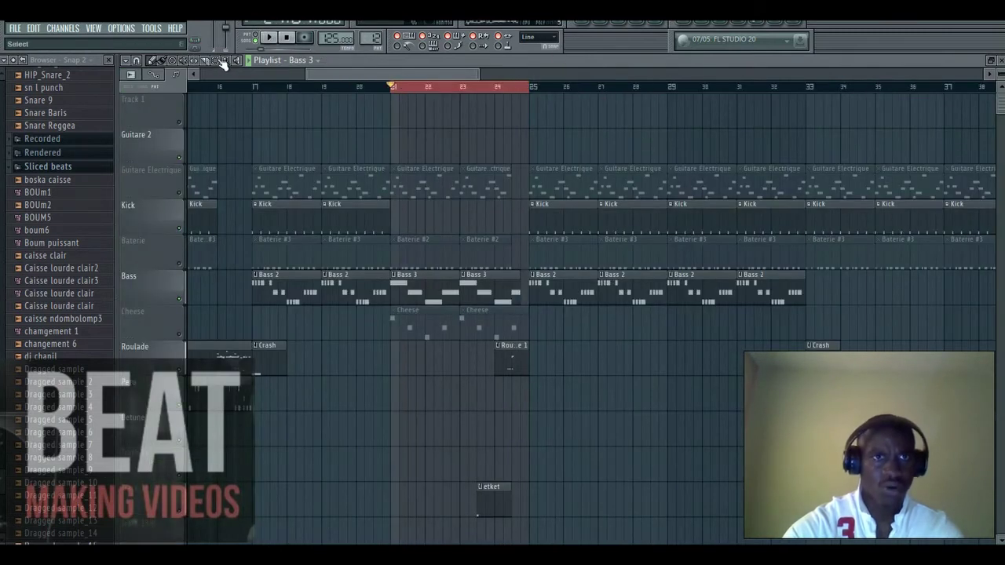
Step: Clear the time selection and play from bar 21, unmuting the Cheese, Baterie and Guitare Electrique tracks
{"action": "left_click", "coordinate": [457, 88]}
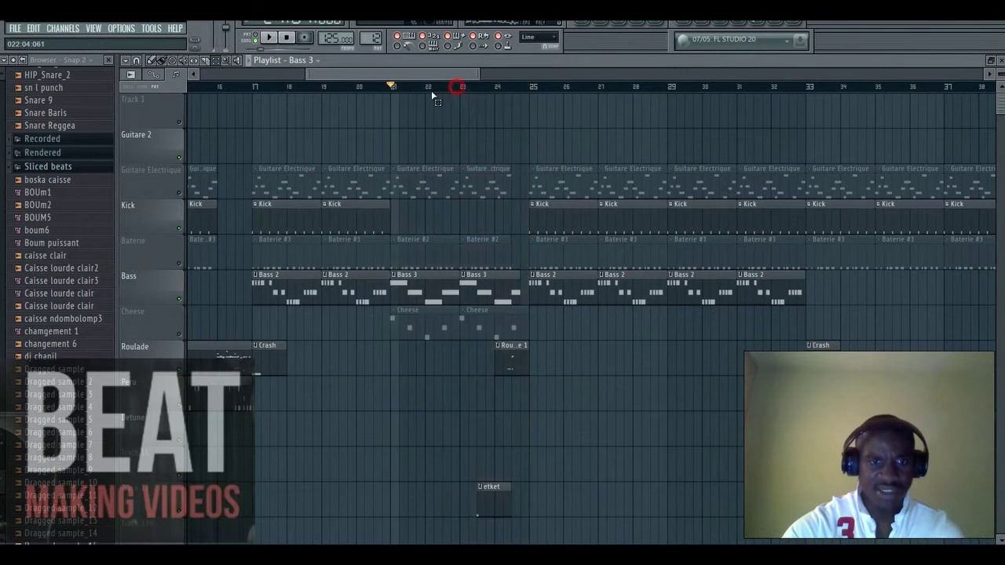
{"action": "left_click", "coordinate": [180, 335]}
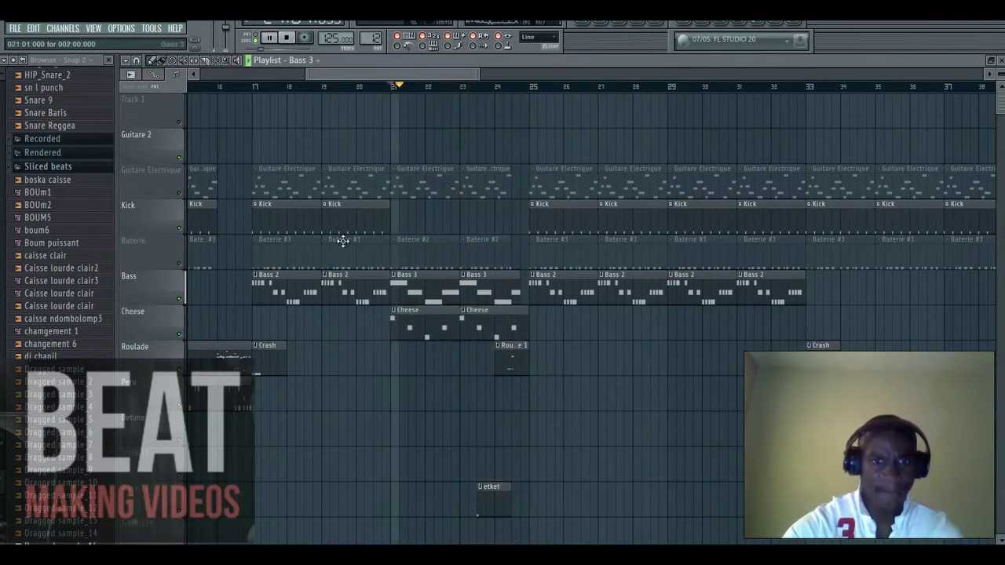
{"action": "key", "text": "space"}
{"action": "left_click", "coordinate": [181, 267]}
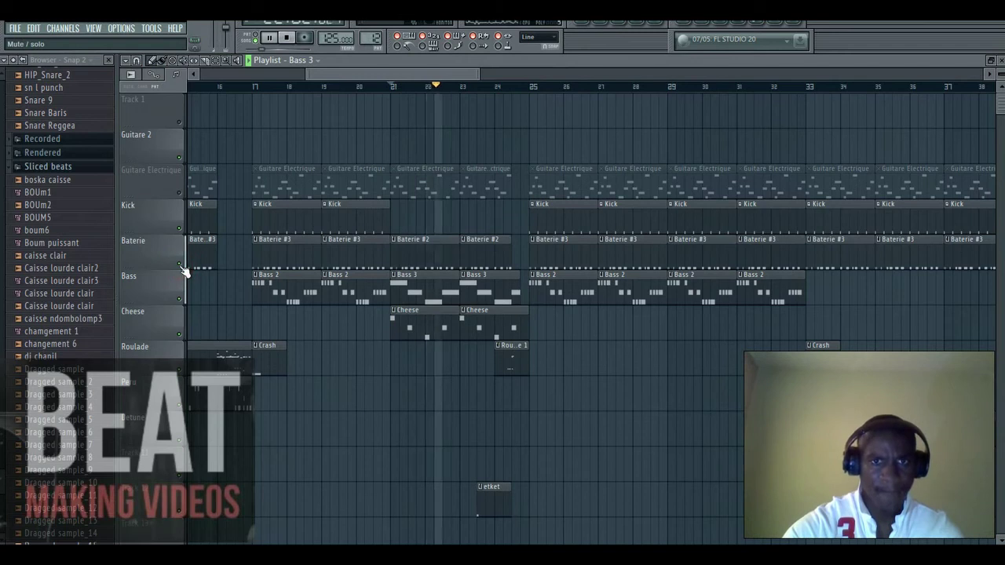
{"action": "left_click", "coordinate": [180, 193]}
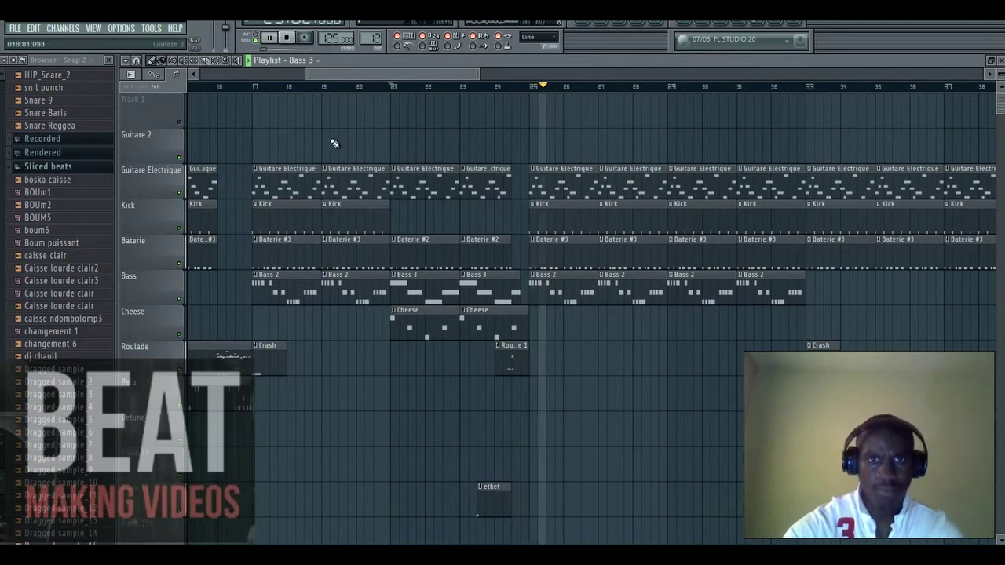
Step: Stop playback, select bars 33 to 37 around the Detune clip and mute the Guitare Electrique, Kick, Baterie and Bass tracks
{"action": "left_click_drag", "start_coordinate": [377, 76], "coordinate": [440, 84]}
{"action": "key", "text": "space"}
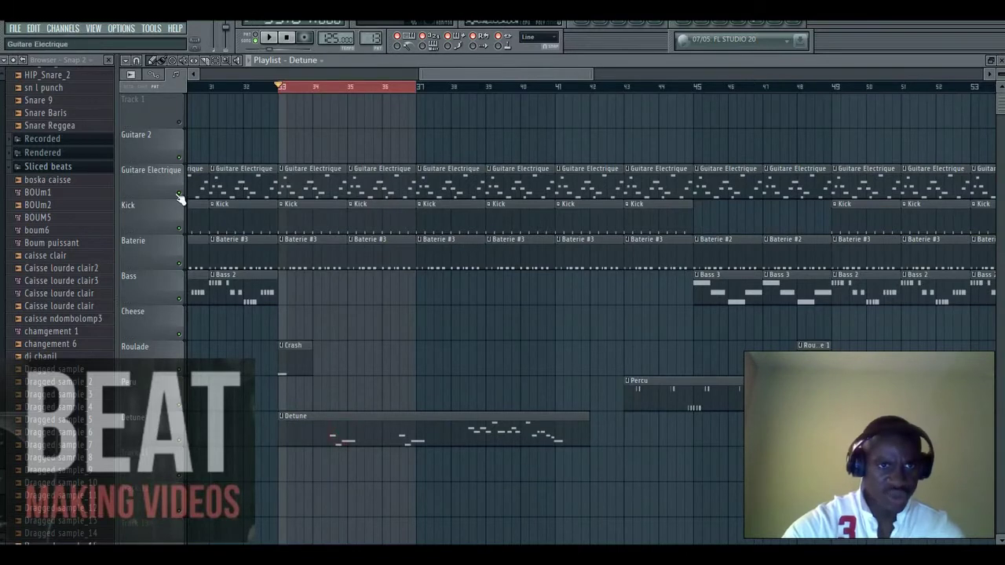
{"action": "left_click", "coordinate": [178, 193]}
{"action": "left_click", "coordinate": [179, 228]}
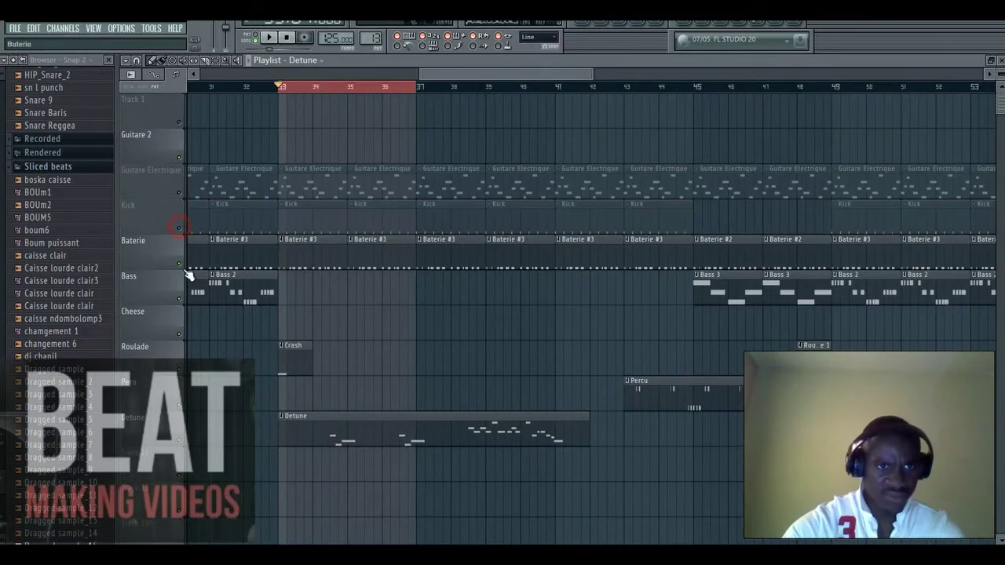
{"action": "left_click", "coordinate": [179, 263]}
{"action": "left_click", "coordinate": [179, 298]}
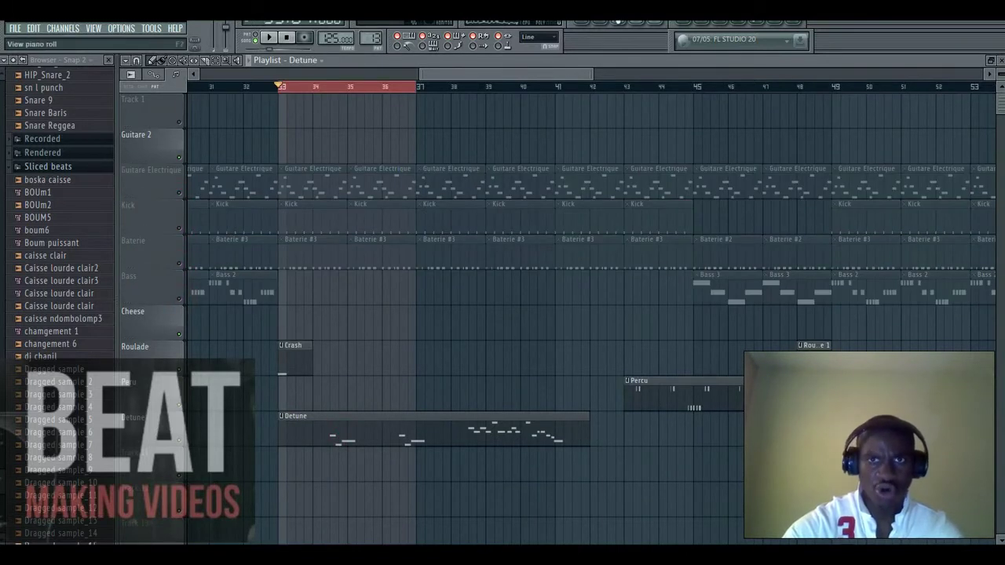
Step: Play the Detune pattern and open the Purity #6 instrument to check its Desolate solo preset
{"action": "left_click", "coordinate": [600, 22]}
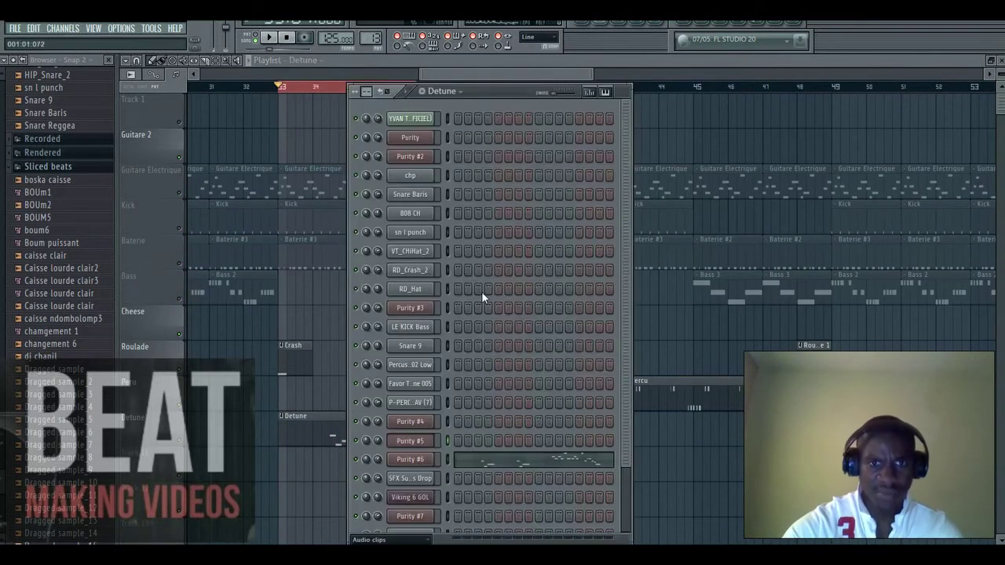
{"action": "left_click", "coordinate": [267, 37]}
{"action": "left_click", "coordinate": [428, 458]}
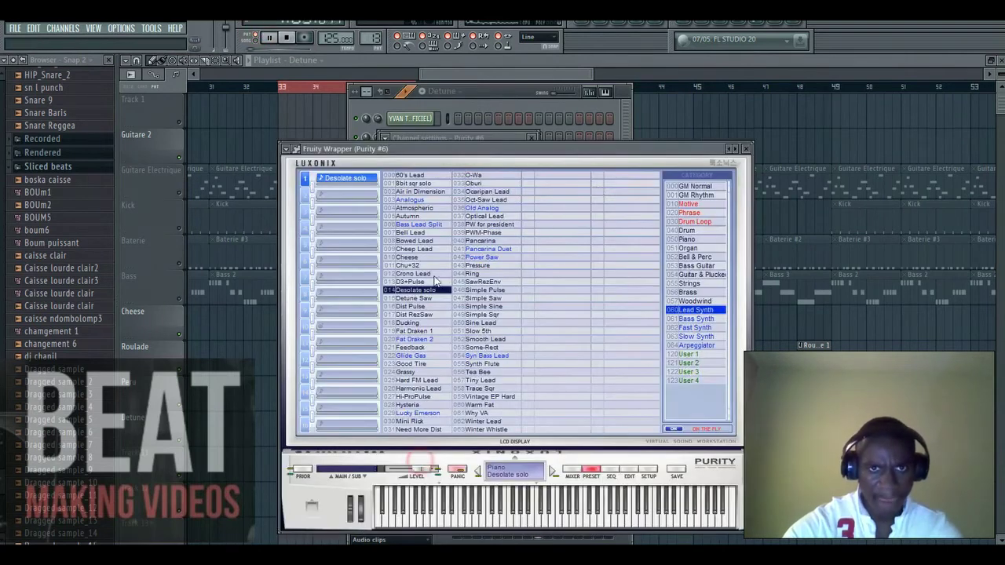
{"action": "key", "text": "space"}
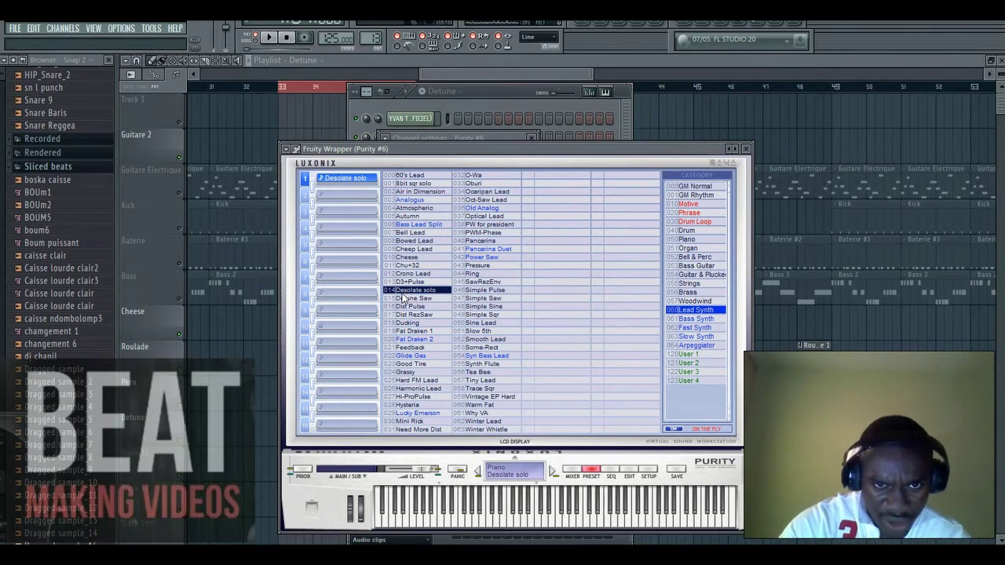
Step: Play the Detune pattern while following the Purity #6 melody through to its last notes in the piano roll
{"action": "left_click", "coordinate": [603, 24]}
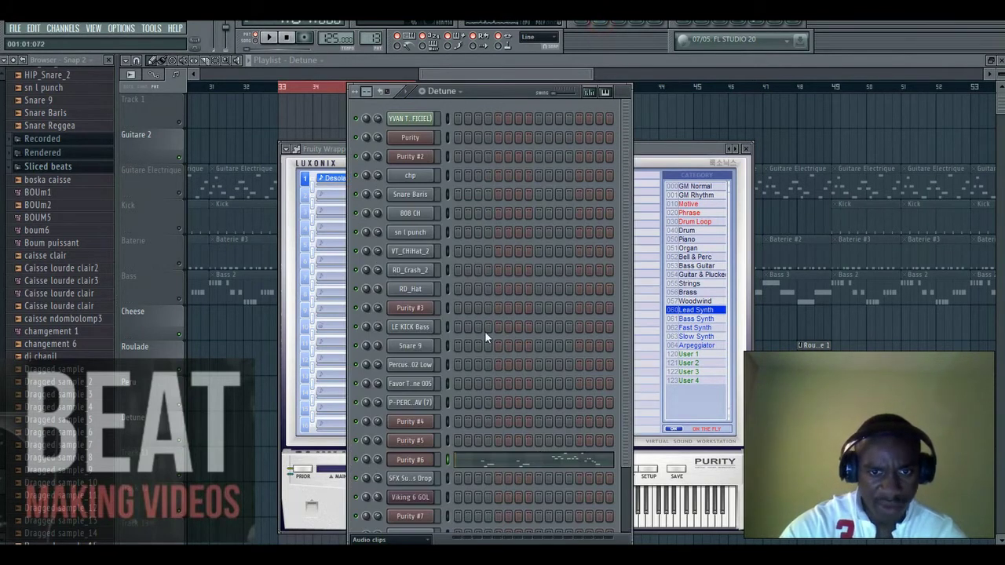
{"action": "left_click", "coordinate": [503, 463]}
{"action": "left_click_drag", "start_coordinate": [382, 73], "coordinate": [555, 78]}
{"action": "key", "text": "space"}
{"action": "left_click", "coordinate": [396, 95]}
{"action": "right_click", "coordinate": [403, 100]}
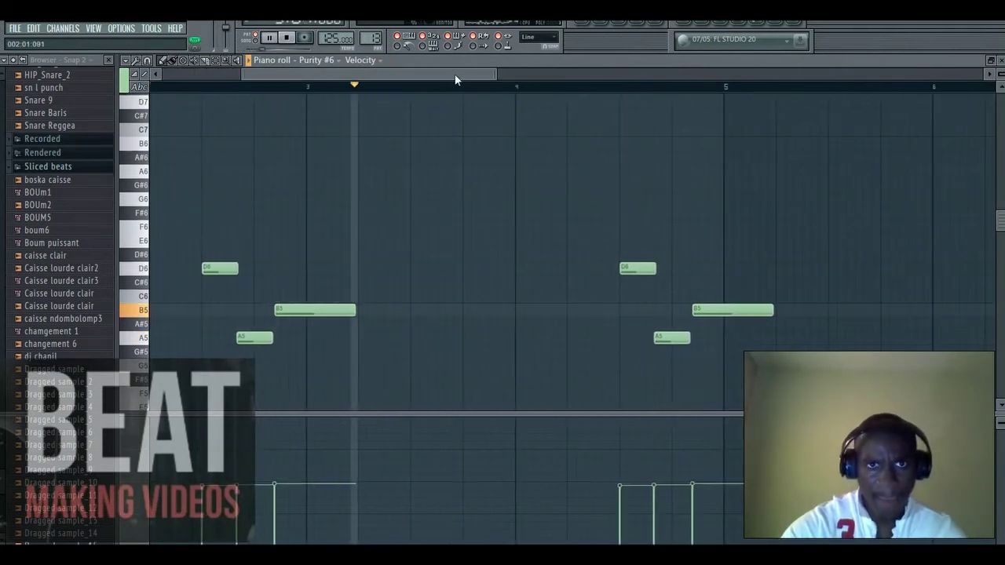
{"action": "left_click_drag", "start_coordinate": [457, 74], "coordinate": [507, 76]}
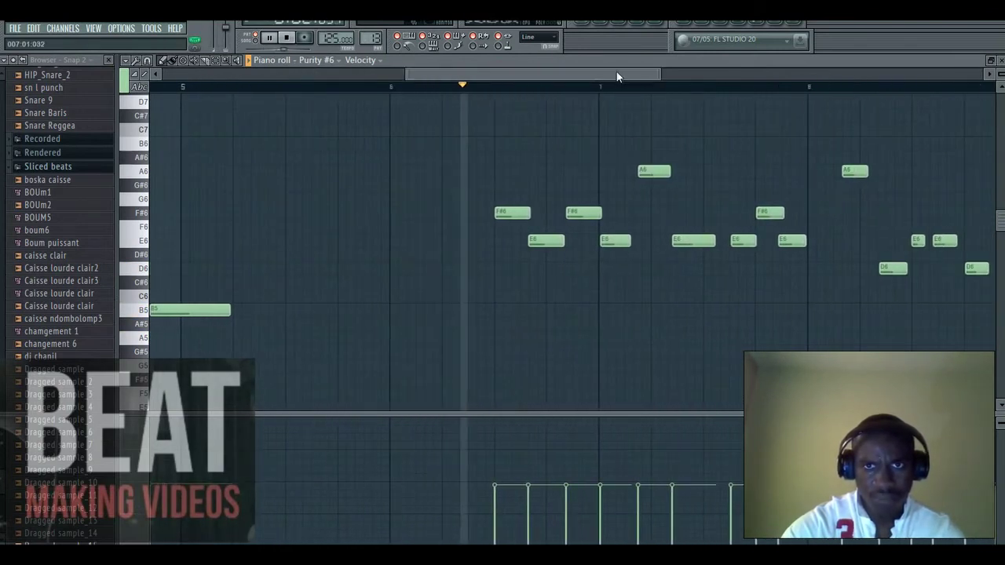
{"action": "left_click_drag", "start_coordinate": [616, 72], "coordinate": [712, 89]}
{"action": "key", "text": "space"}
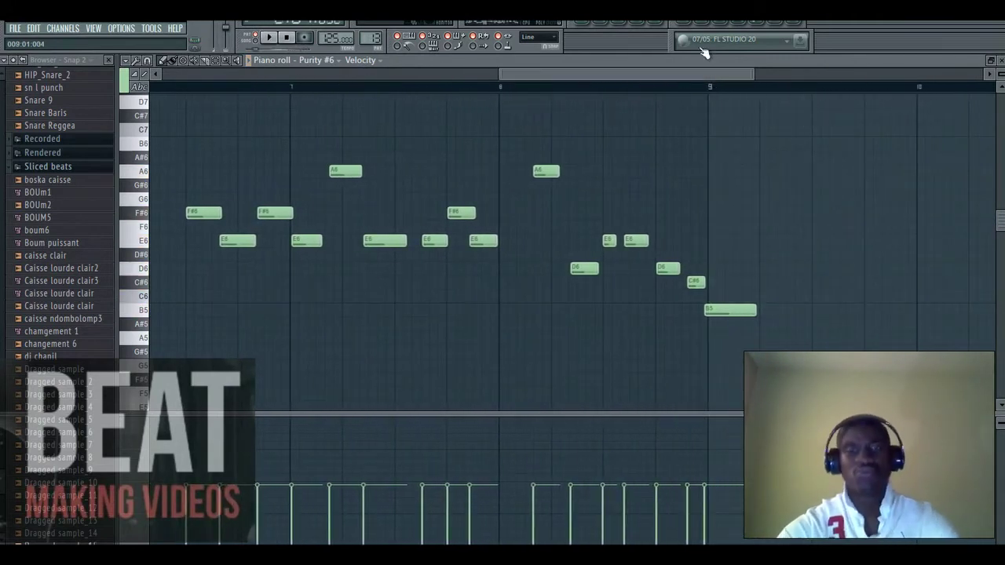
Step: Reopen the Purity #6 instrument to review its Lead Synth preset list and return to the playlist
{"action": "left_click", "coordinate": [612, 20]}
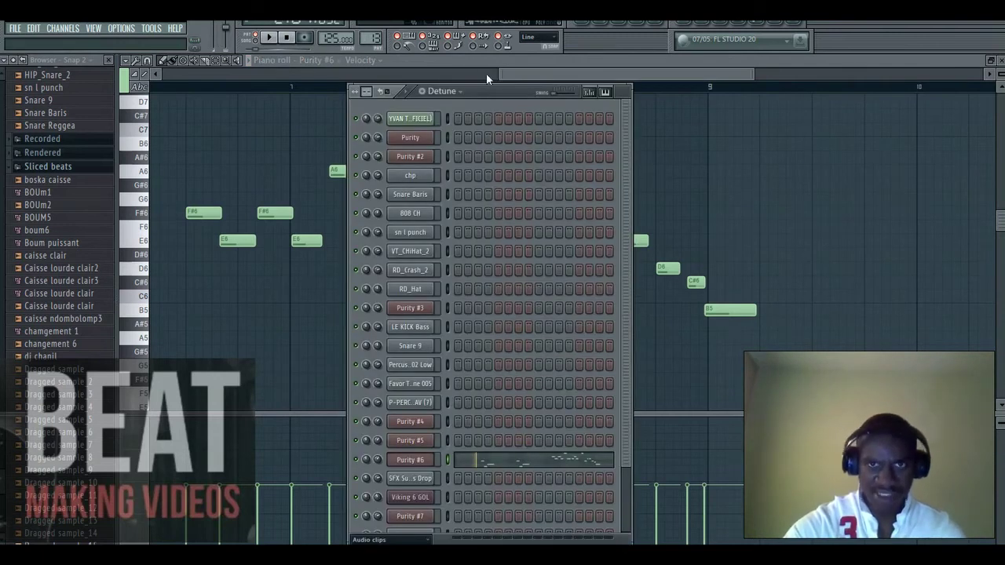
{"action": "left_click", "coordinate": [410, 463]}
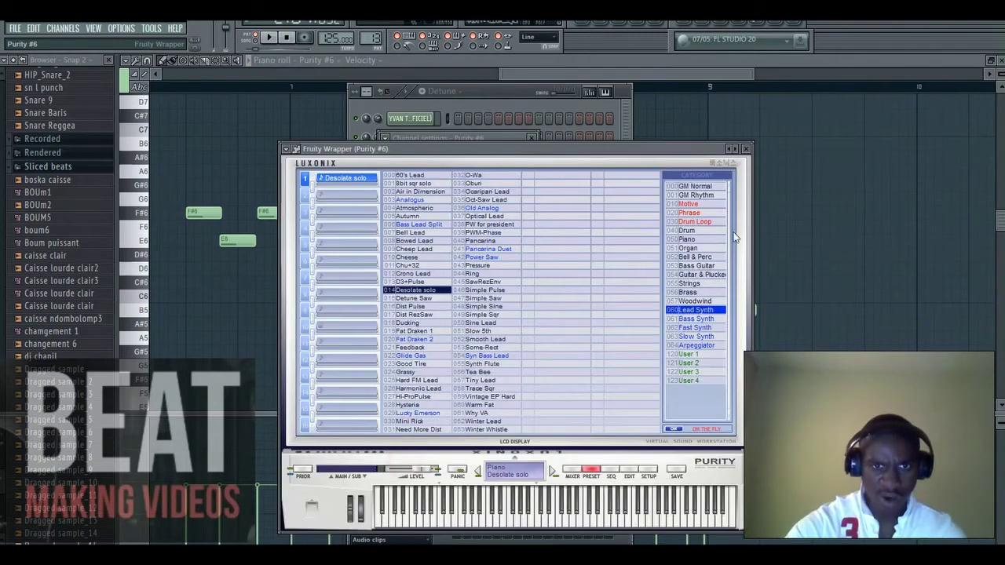
{"action": "left_click_drag", "start_coordinate": [684, 161], "coordinate": [708, 133]}
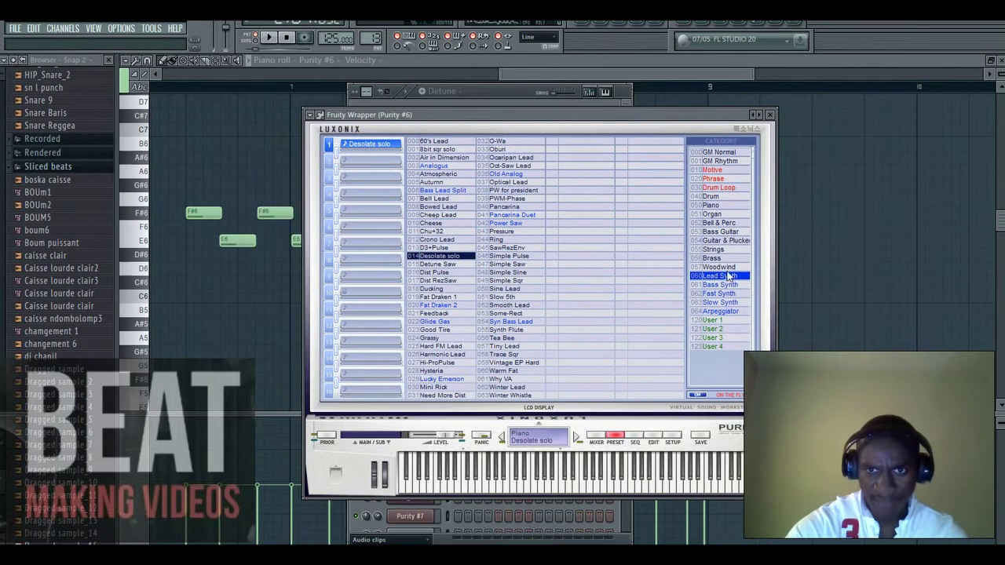
{"action": "left_click", "coordinate": [586, 21]}
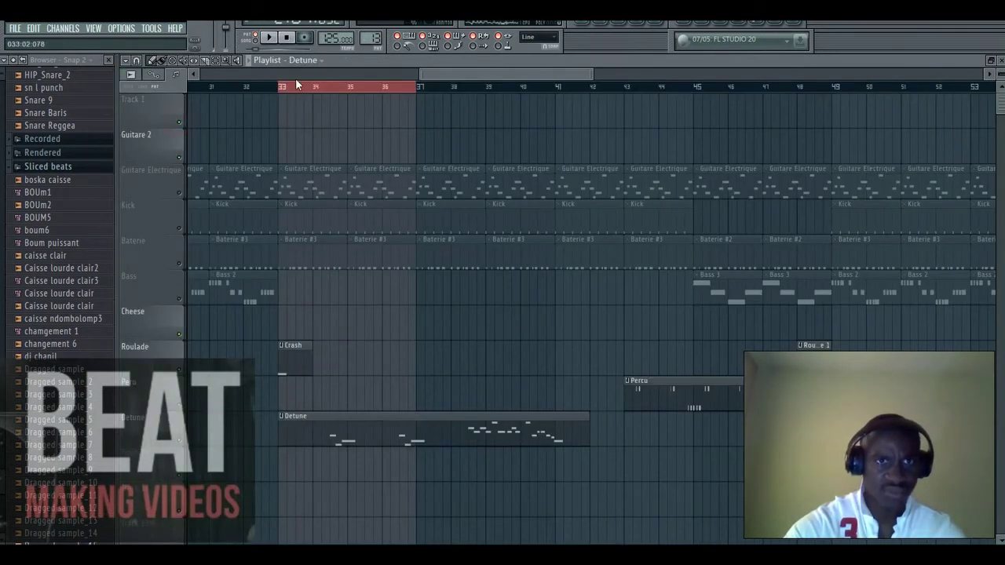
Step: Play bars 33 to 37 in song mode and unmute the Guitare Electrique, Kick and Baterie tracks one after another
{"action": "left_click", "coordinate": [256, 41]}
{"action": "key", "text": "space"}
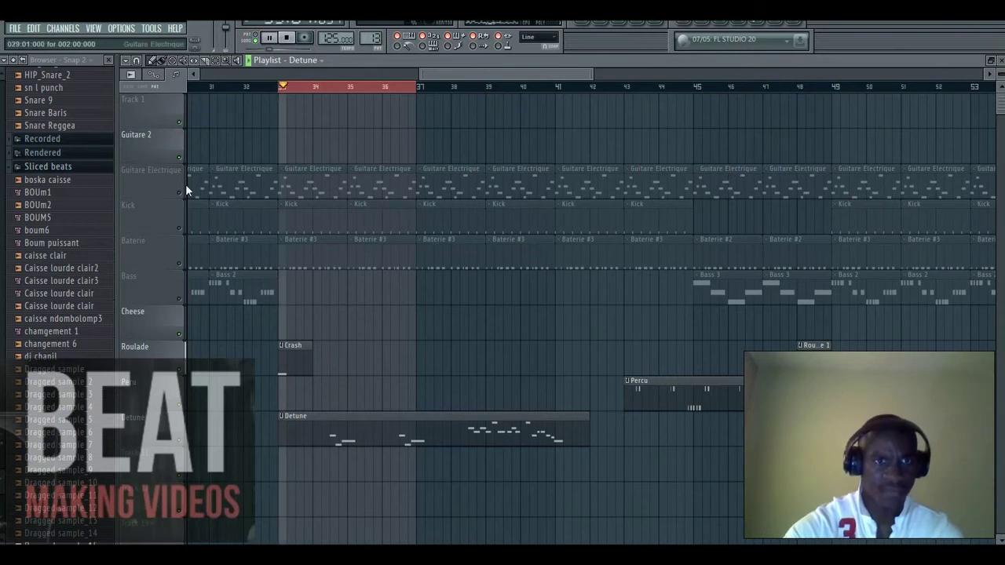
{"action": "left_click", "coordinate": [181, 192]}
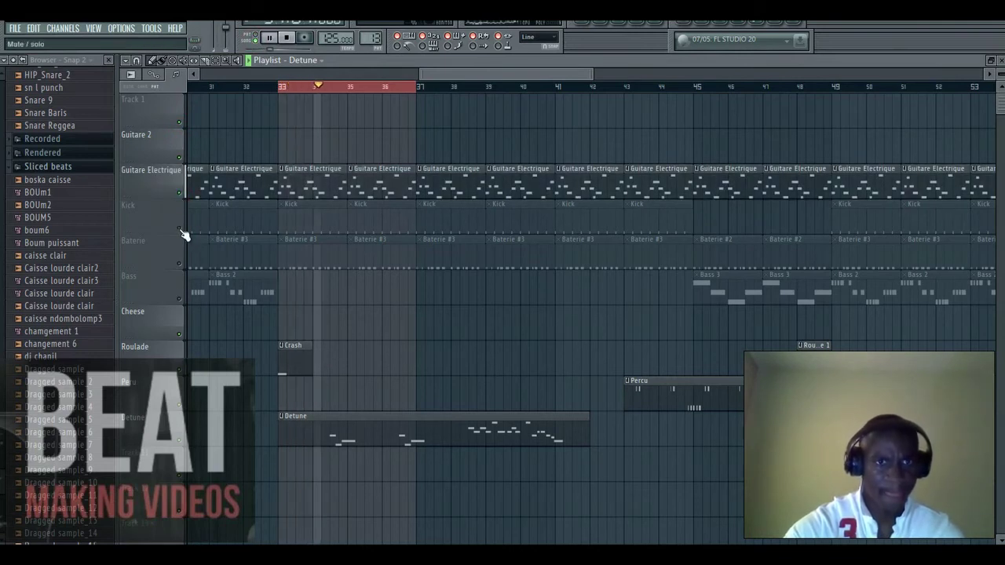
{"action": "left_click", "coordinate": [180, 230]}
{"action": "left_click", "coordinate": [181, 265]}
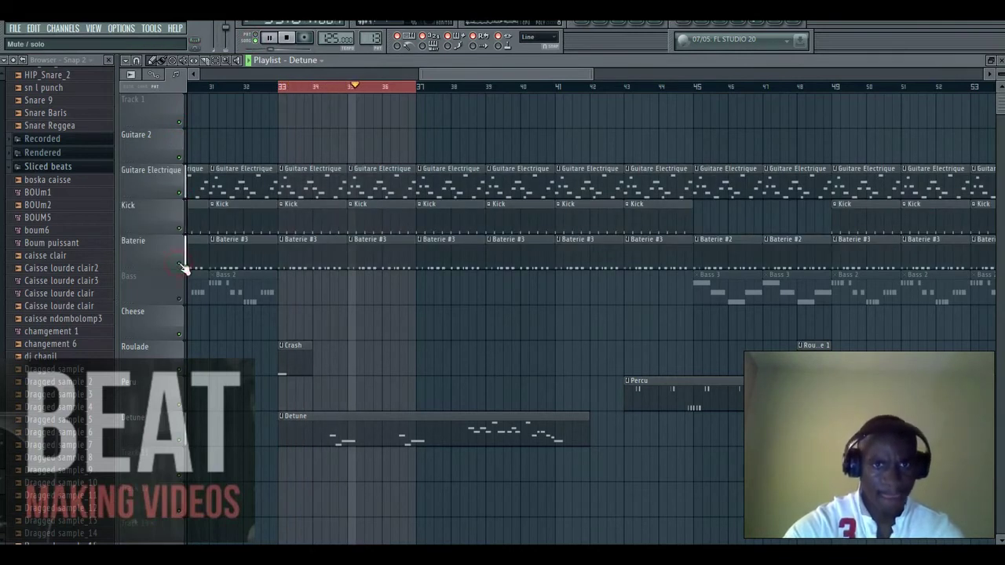
Step: Clear the time selection while the Detune section plays, and move on to the Guitare 2 clips from bar 58
{"action": "right_click", "coordinate": [286, 87]}
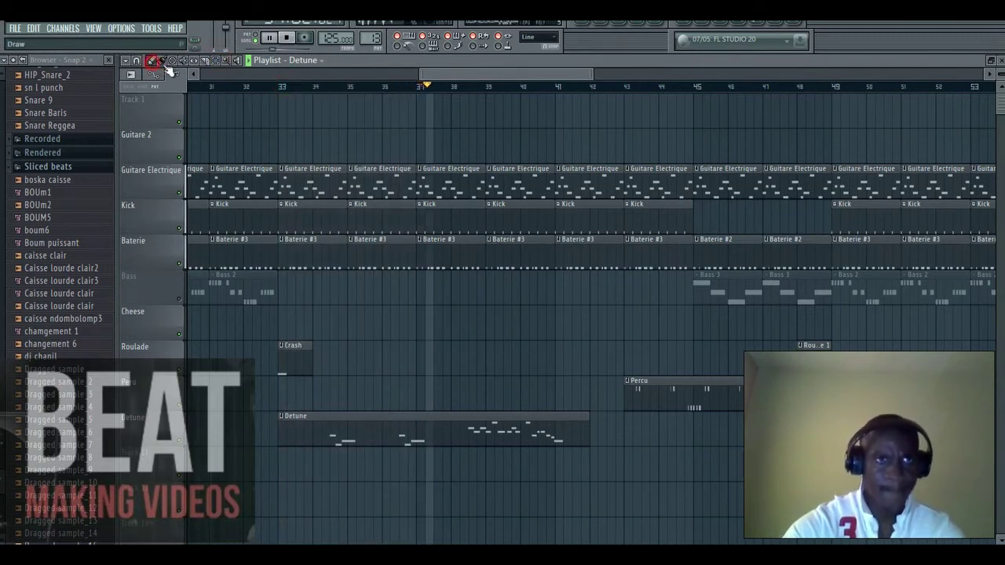
{"action": "left_click_drag", "start_coordinate": [519, 74], "coordinate": [534, 75]}
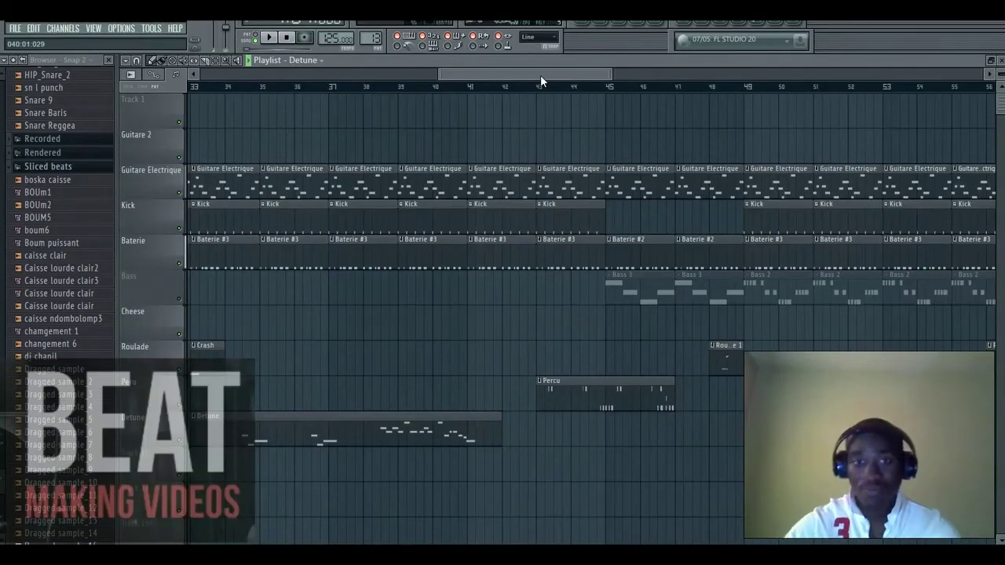
{"action": "left_click_drag", "start_coordinate": [589, 84], "coordinate": [670, 78]}
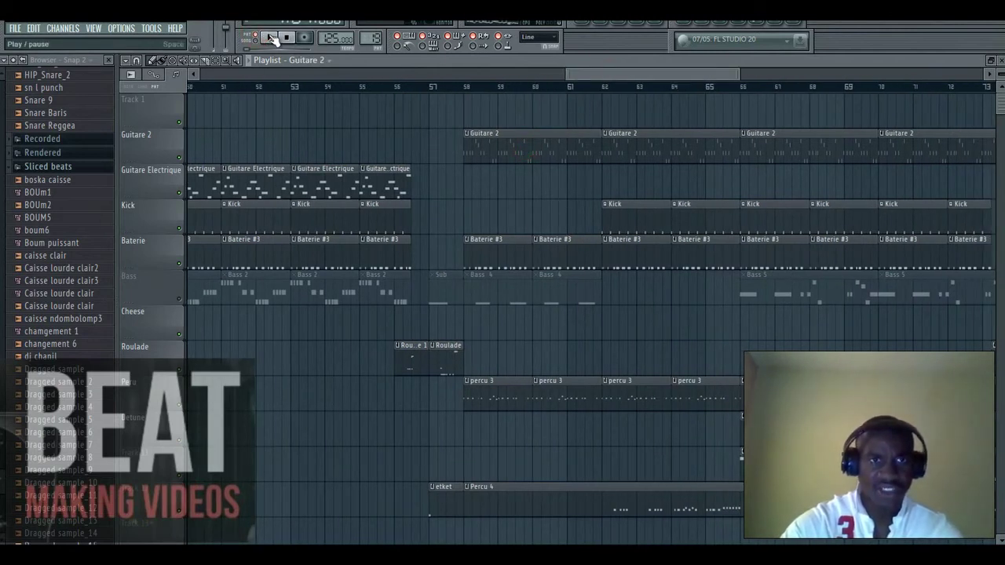
Step: Play the Guitare 2 pattern, examine the Viking 6 GOL notes in the piano roll, and return to its channel in the step sequencer
{"action": "left_click", "coordinate": [589, 31]}
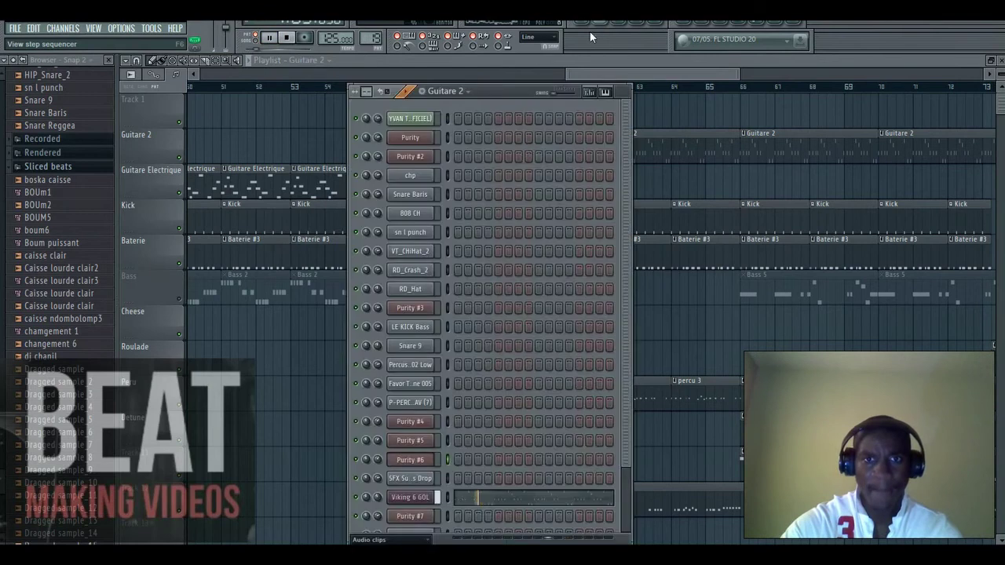
{"action": "left_click", "coordinate": [552, 503]}
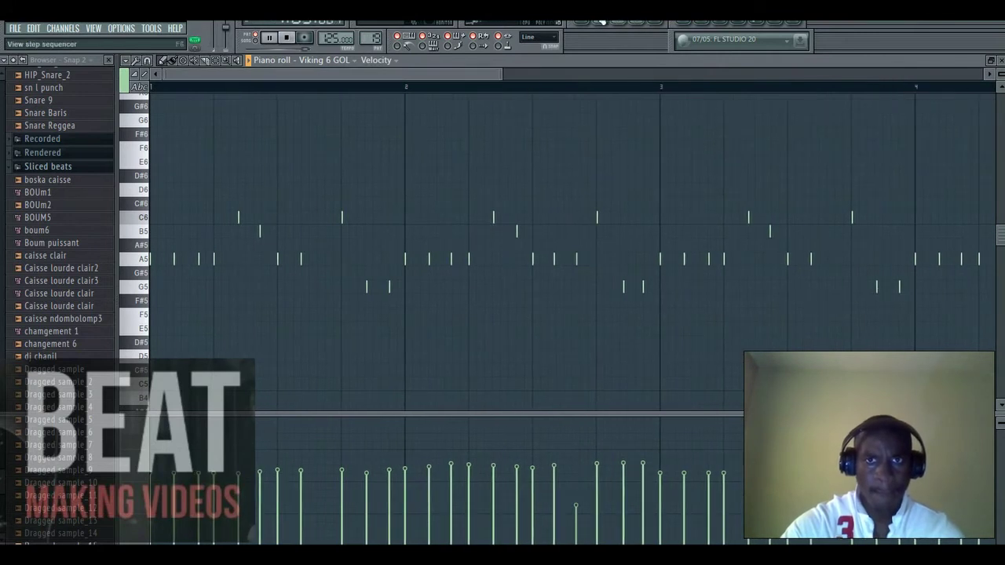
{"action": "left_click", "coordinate": [601, 21]}
{"action": "scroll", "coordinate": [464, 481], "scroll_direction": "down", "scroll_amount": 3}
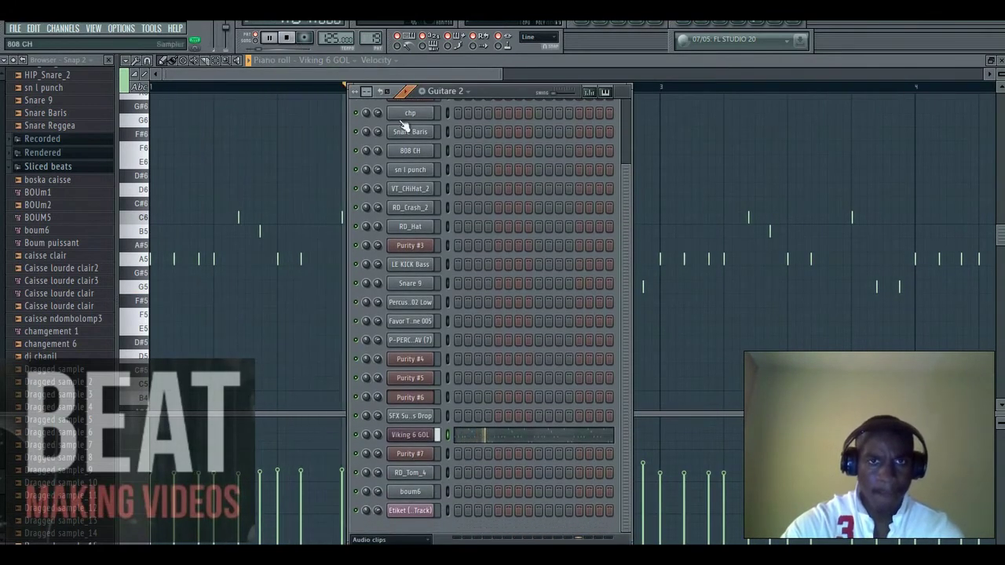
{"action": "left_click", "coordinate": [406, 67]}
{"action": "key", "text": "space"}
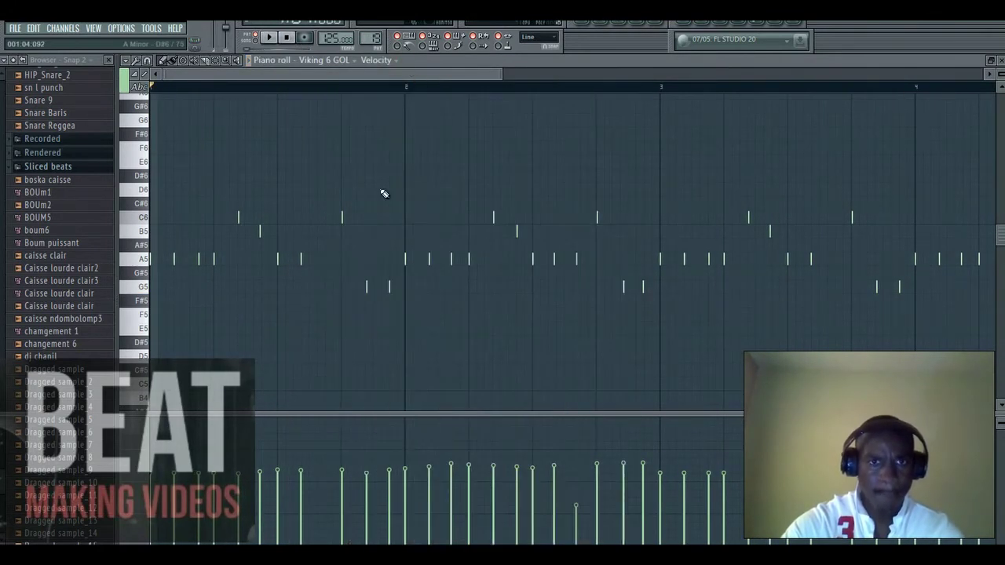
{"action": "left_click", "coordinate": [601, 21]}
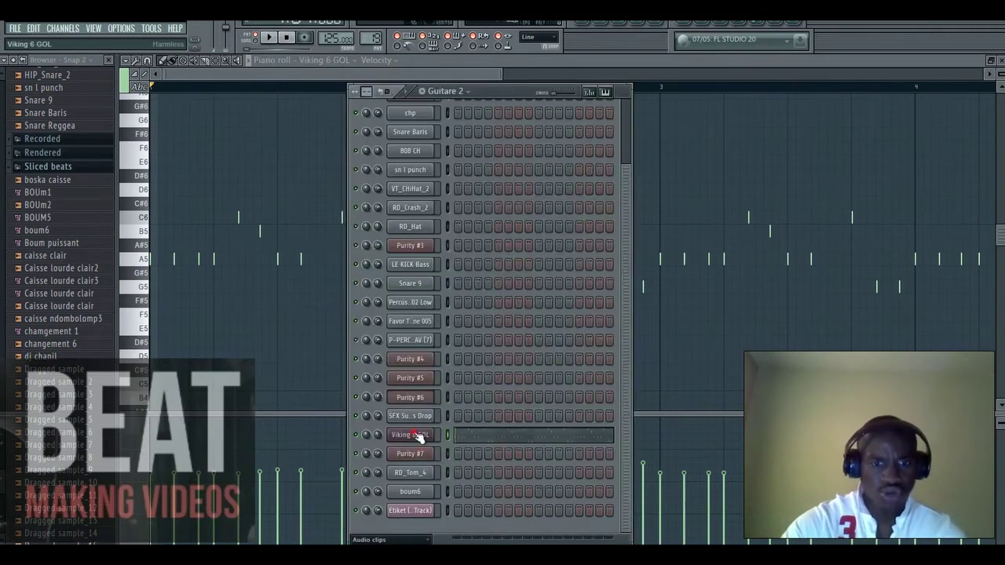
Step: Open the Viking 6 GOL channel's Harmless synth to review its settings, and return to its notes in the piano roll
{"action": "left_click", "coordinate": [417, 440]}
{"action": "left_click_drag", "start_coordinate": [481, 130], "coordinate": [477, 97]}
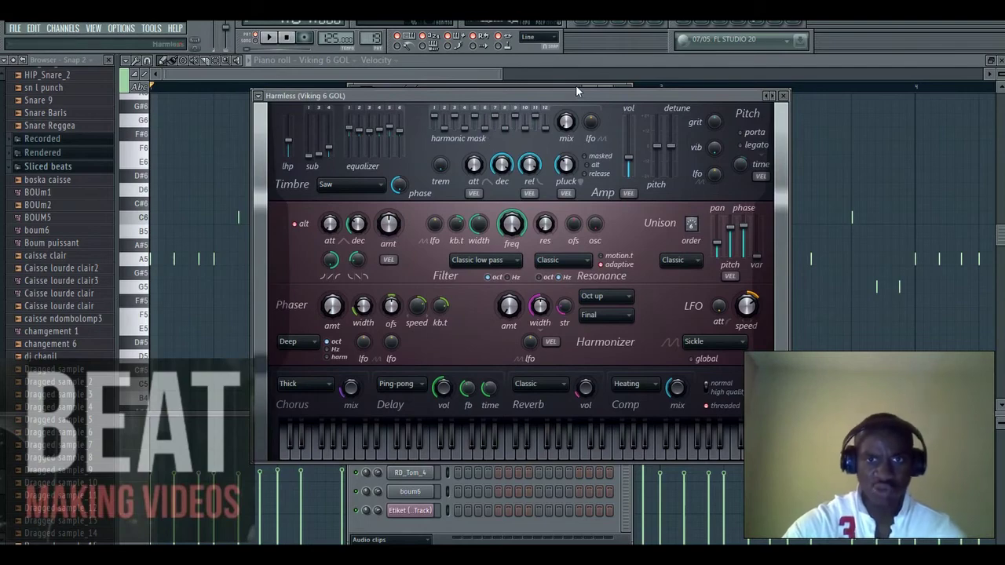
{"action": "left_click_drag", "start_coordinate": [575, 95], "coordinate": [536, 118]}
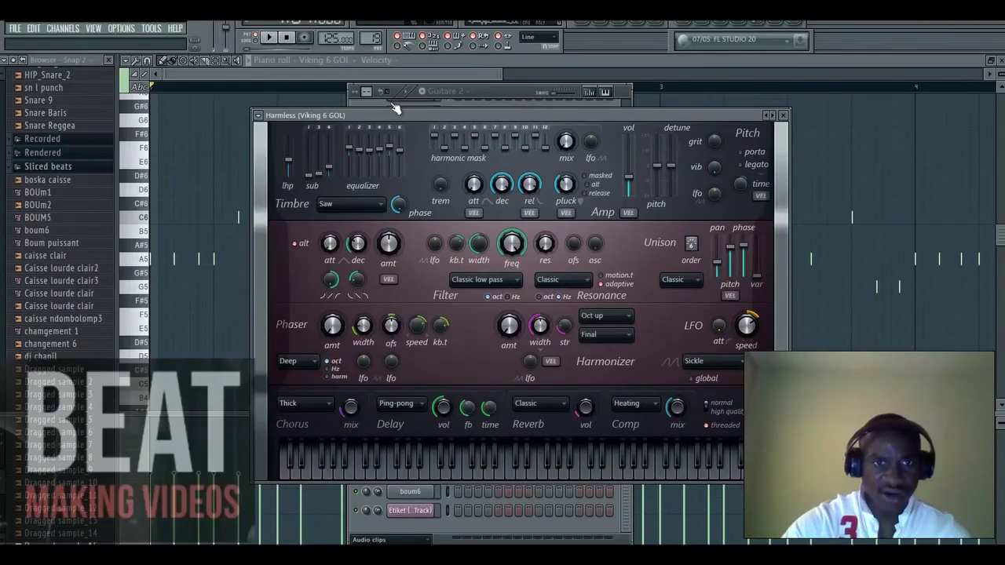
{"action": "left_click", "coordinate": [361, 71]}
{"action": "left_click_drag", "start_coordinate": [500, 74], "coordinate": [407, 73]}
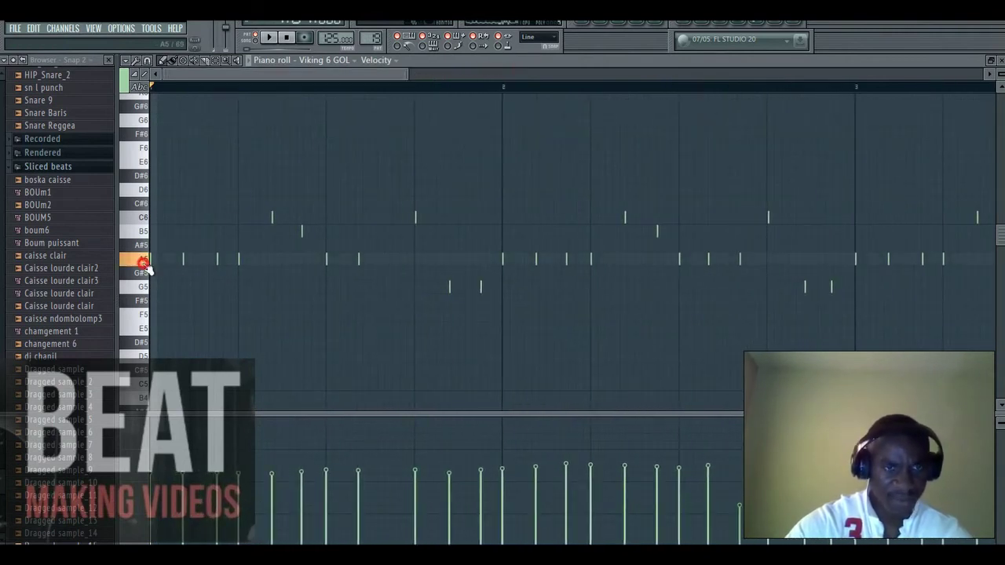
Step: Reopen the Harmless synth from the Guitare 2 pattern's step sequencer to review it once more, and go back to the piano roll
{"action": "left_click", "coordinate": [582, 36]}
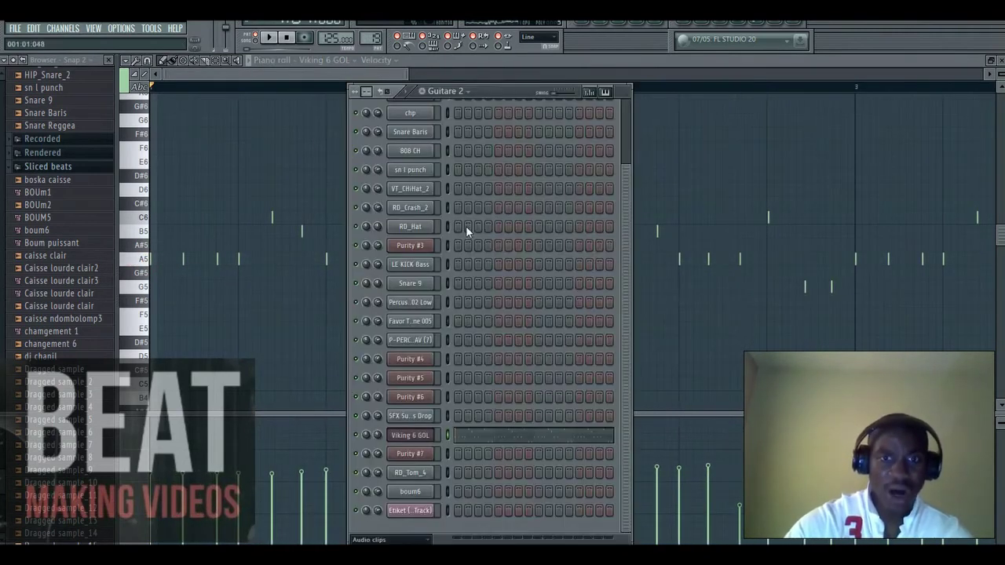
{"action": "left_click", "coordinate": [422, 435]}
{"action": "left_click_drag", "start_coordinate": [447, 114], "coordinate": [457, 134]}
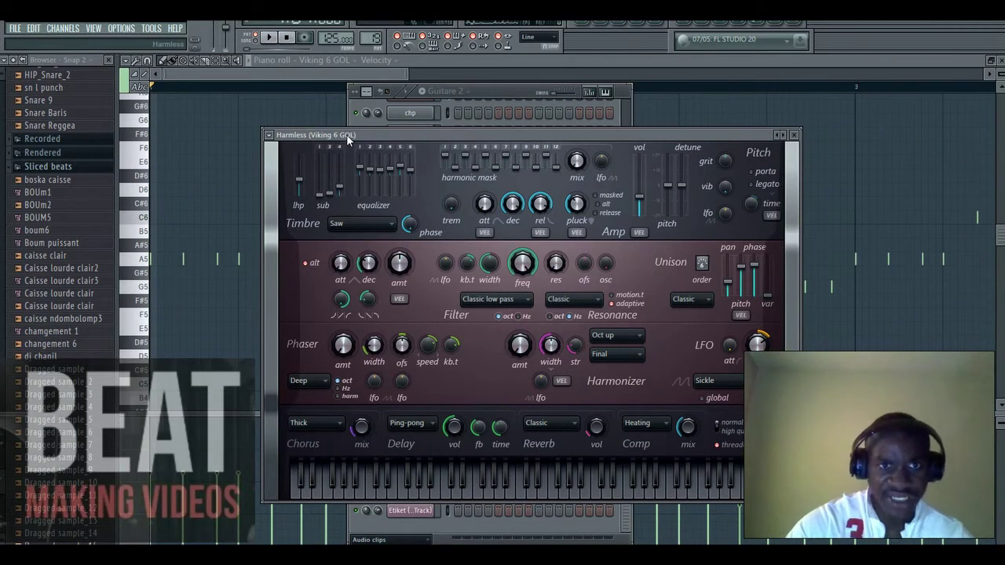
{"action": "left_click", "coordinate": [338, 80]}
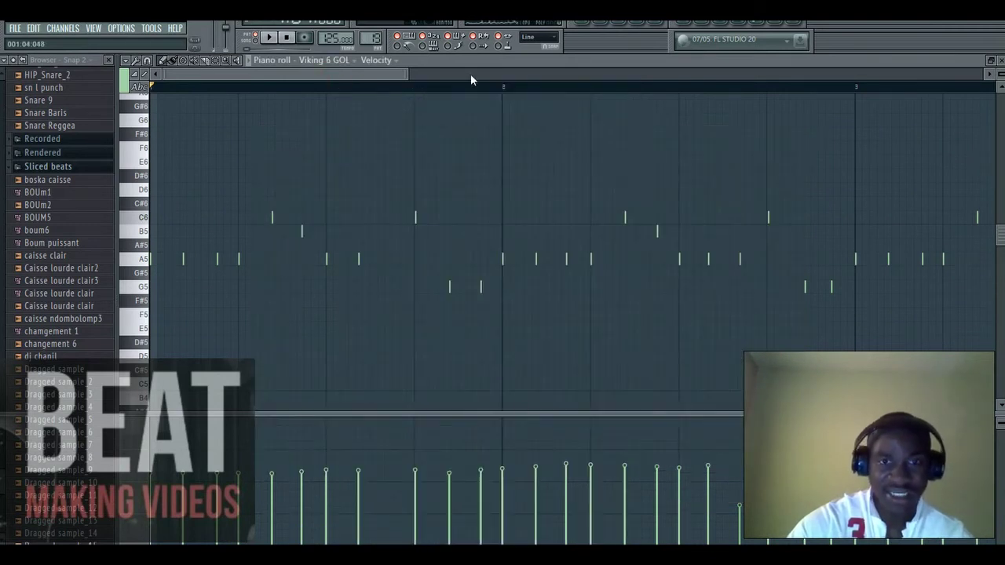
Step: Play the Guitare 2 pattern and follow its Viking 6 GOL notes up to the start of bar 5
{"action": "left_click_drag", "start_coordinate": [408, 74], "coordinate": [355, 74]}
{"action": "key", "text": "space"}
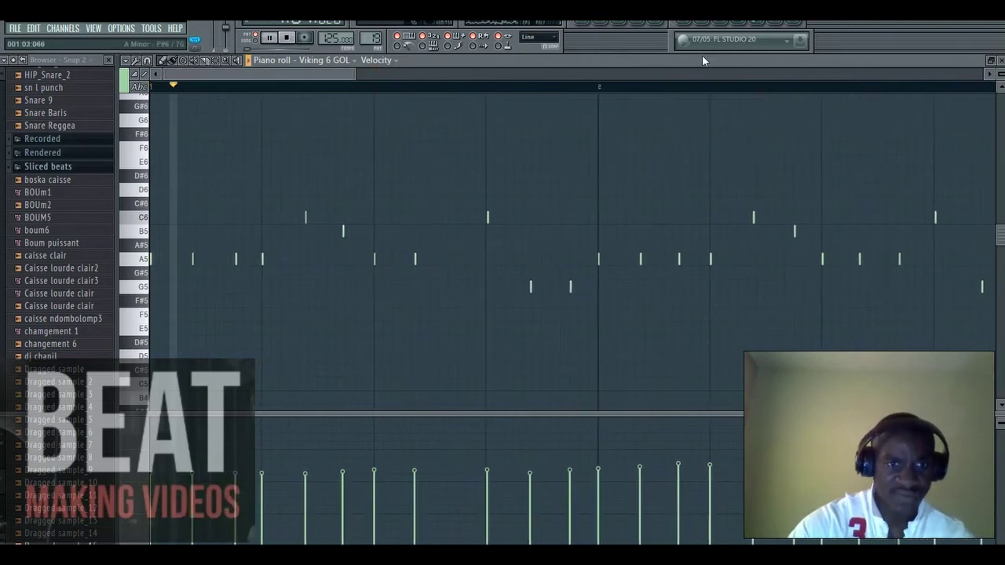
{"action": "left_click", "coordinate": [607, 24]}
{"action": "left_click", "coordinate": [336, 73]}
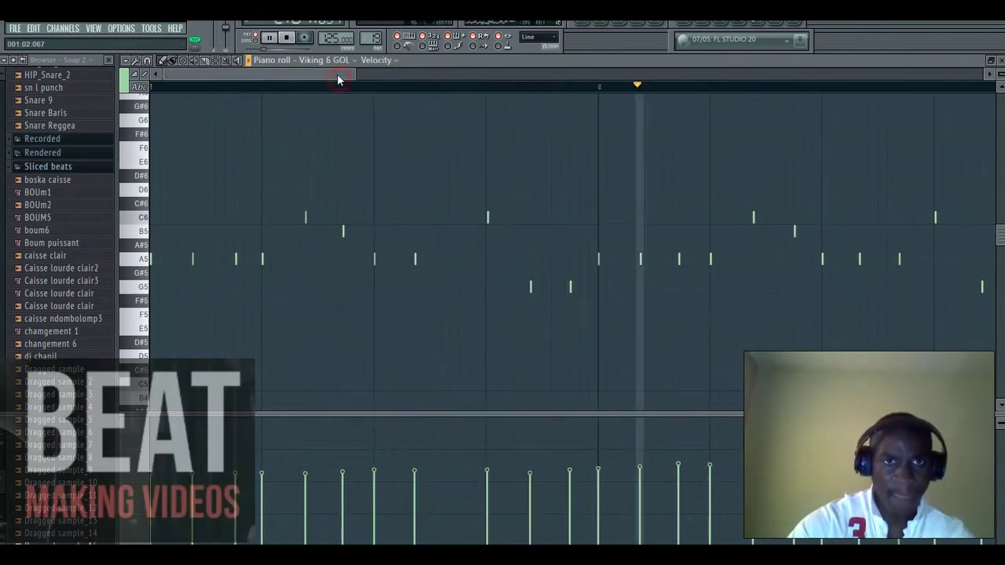
{"action": "left_click_drag", "start_coordinate": [337, 74], "coordinate": [624, 63]}
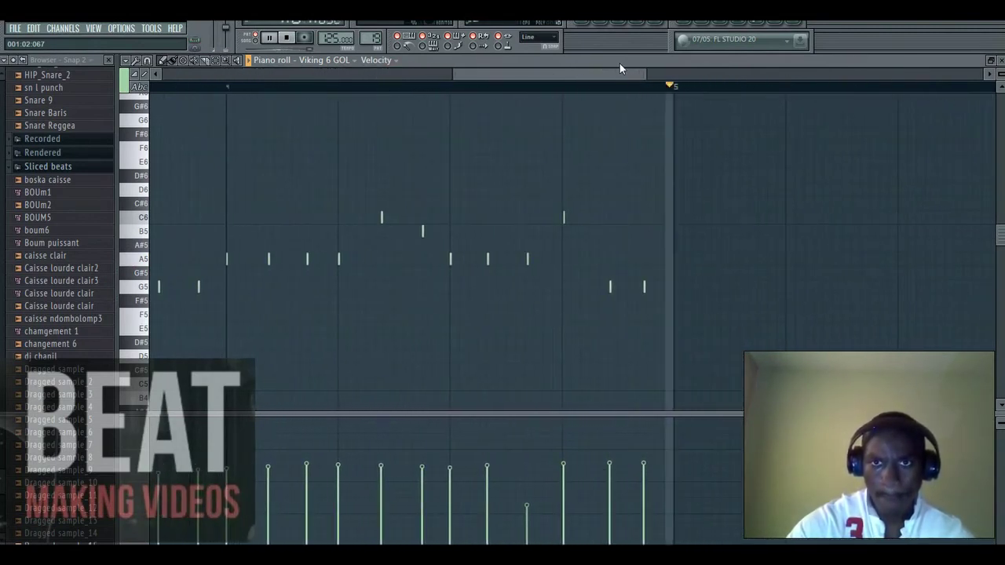
Step: Play the playlist from bar 57, unmute the Bass track and loop the section from bar 58 to bar 62
{"action": "left_click", "coordinate": [589, 25]}
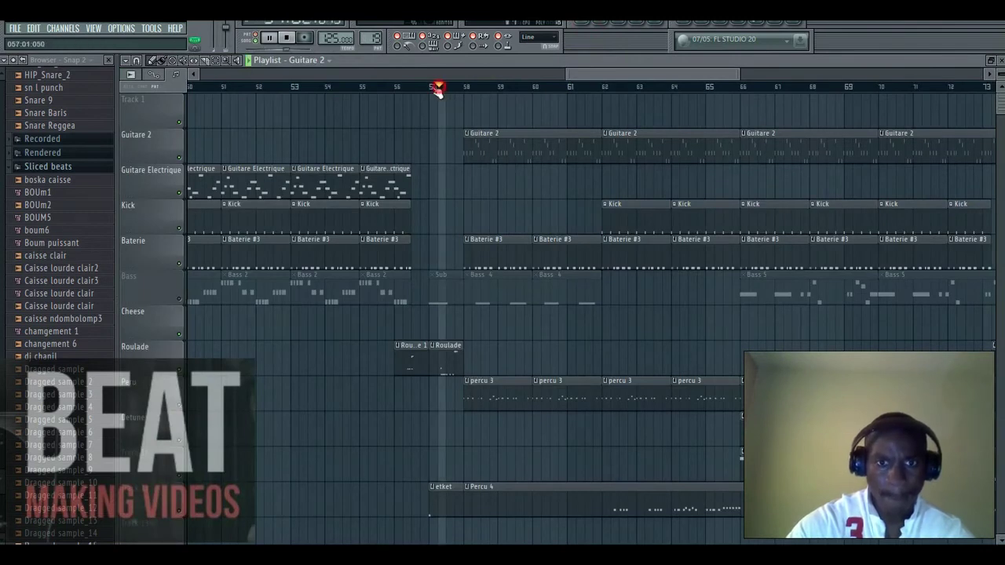
{"action": "left_click", "coordinate": [180, 299]}
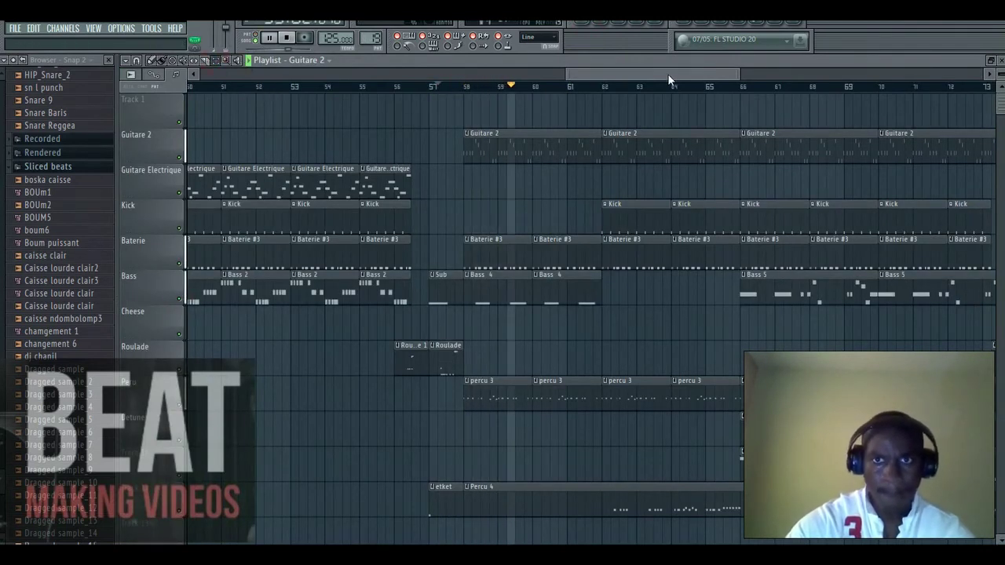
{"action": "left_click_drag", "start_coordinate": [662, 75], "coordinate": [668, 77]}
{"action": "left_click_drag", "start_coordinate": [577, 88], "coordinate": [441, 105]}
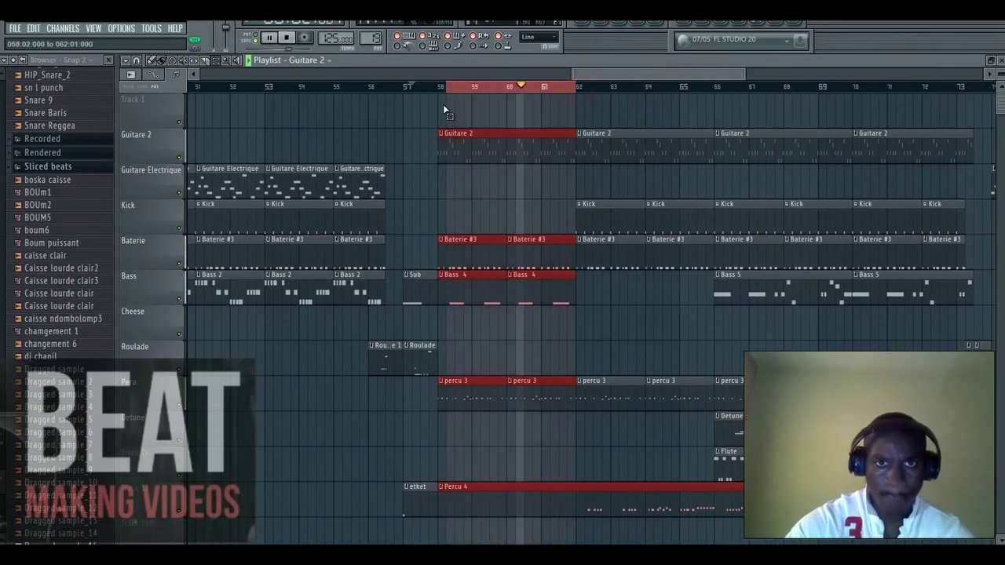
{"action": "left_click", "coordinate": [152, 61]}
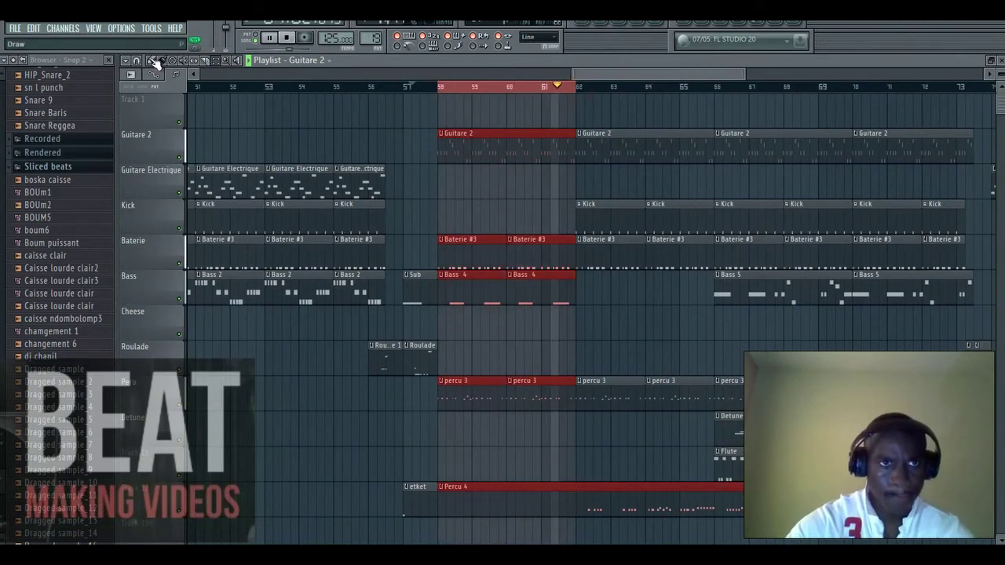
Step: Solo the track holding the percu 3 clips, play it from bar 58 and show the percu 3 pattern in the step sequencer
{"action": "right_click", "coordinate": [669, 353]}
{"action": "key", "text": "space"}
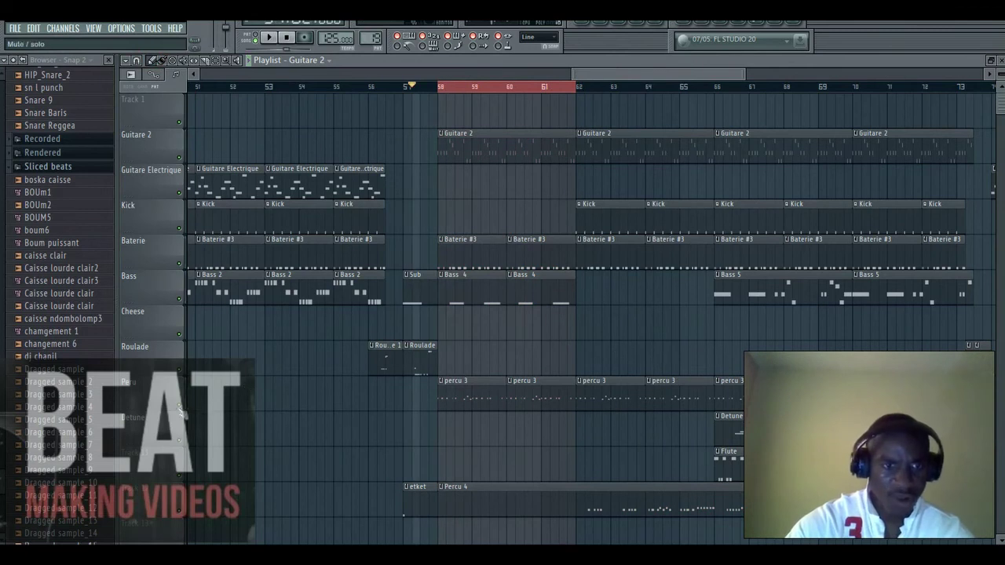
{"action": "left_click", "coordinate": [441, 88]}
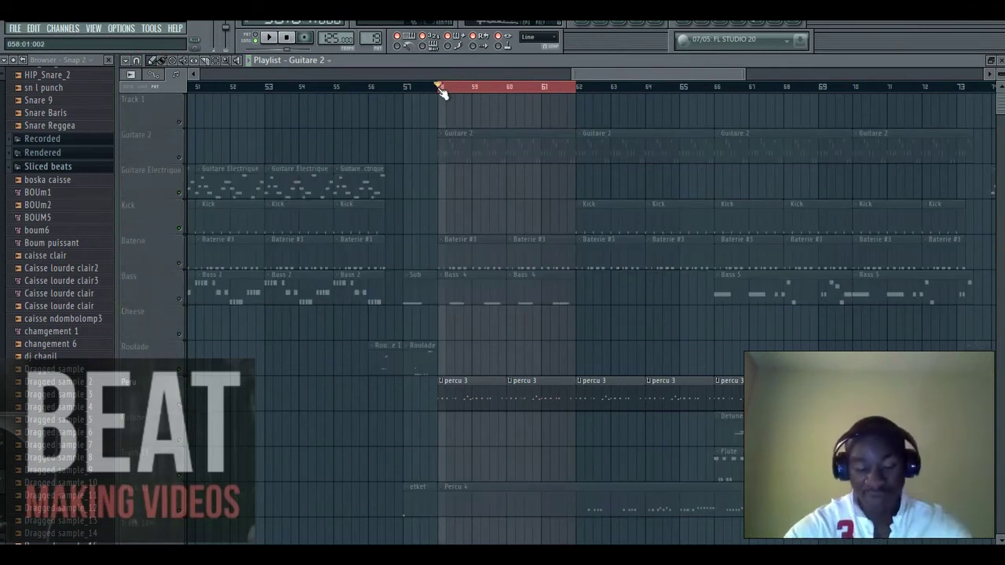
{"action": "left_click", "coordinate": [489, 404]}
{"action": "key", "text": "F6"}
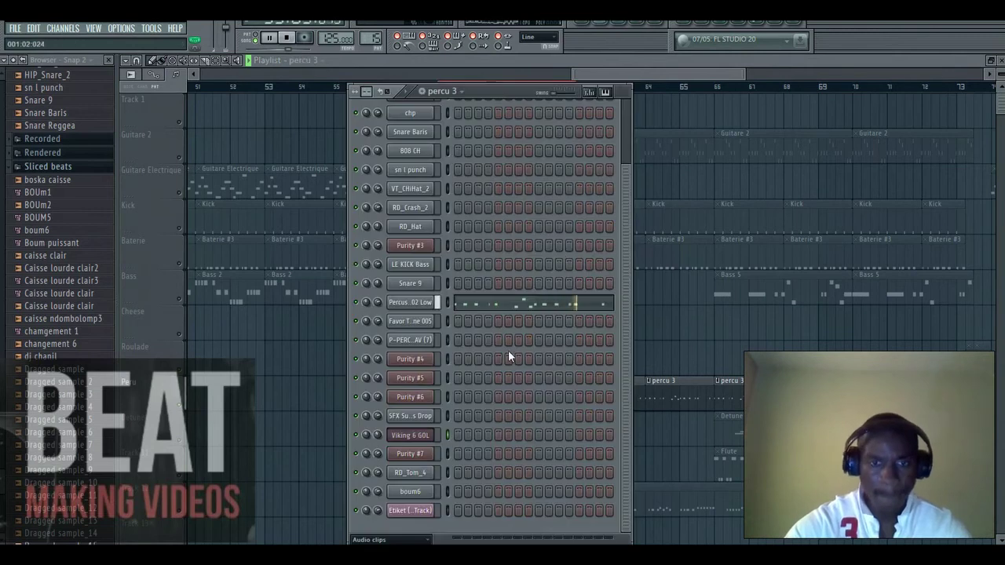
{"action": "key", "text": "space"}
Step: Examine the Percussion Conga 002 Low notes in the piano roll while the percu 3 pattern plays
{"action": "left_click", "coordinate": [448, 303]}
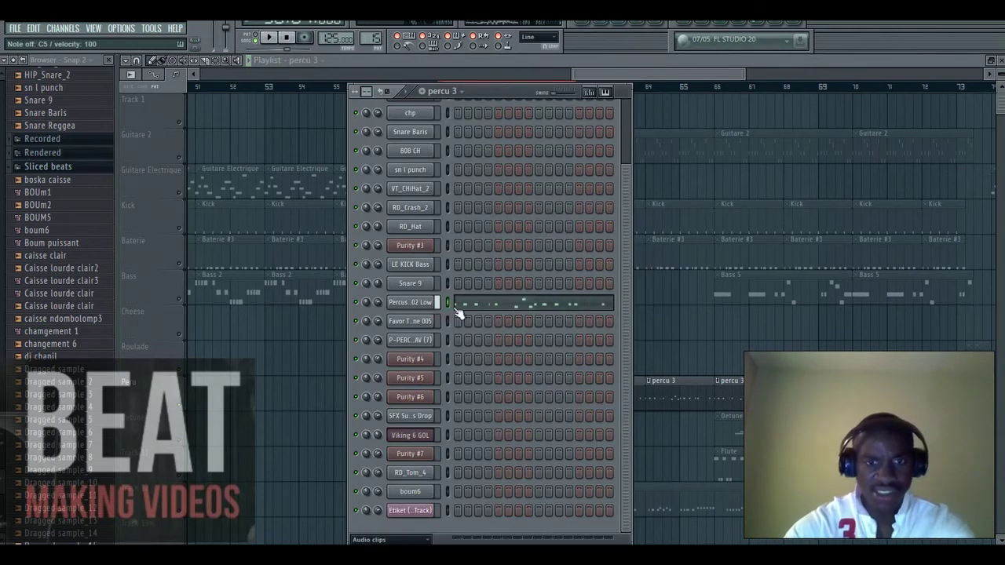
{"action": "left_click", "coordinate": [490, 307]}
{"action": "left_click_drag", "start_coordinate": [287, 72], "coordinate": [302, 71]}
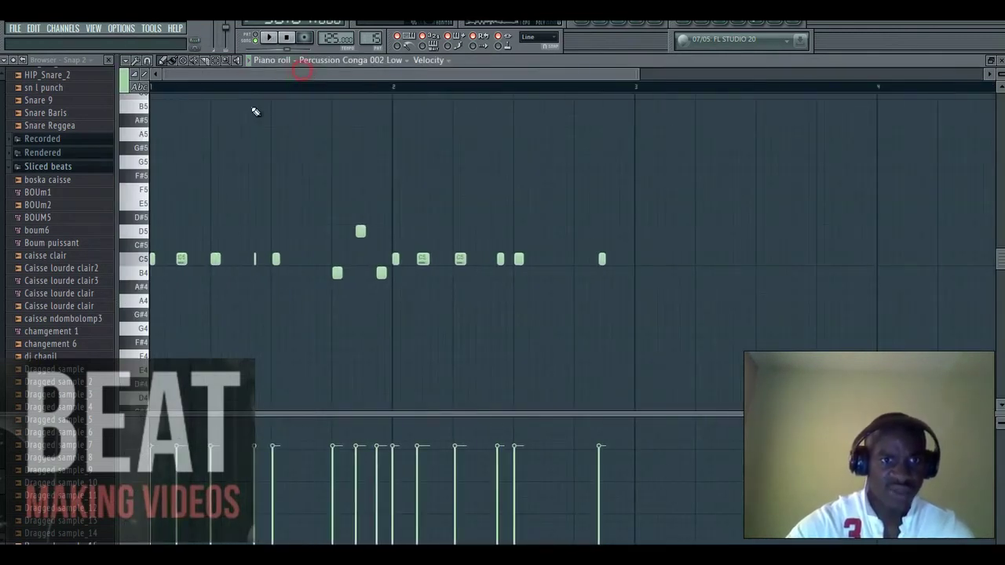
{"action": "key", "text": "space"}
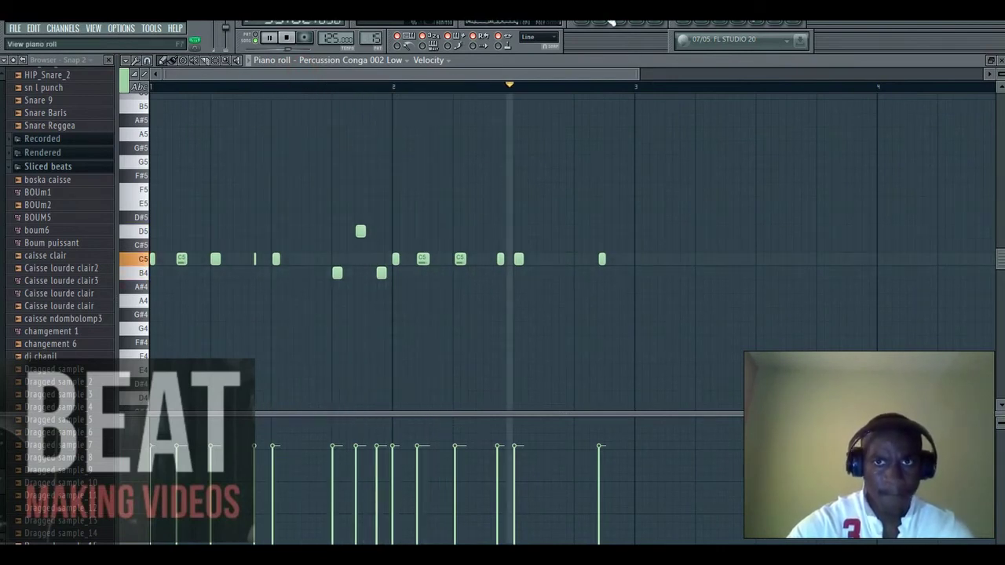
Step: Return to the playlist and unmute the Guitare 2, Baterie, Bass, Percu 4 and Flute tracks one after another during playback
{"action": "left_click", "coordinate": [582, 27]}
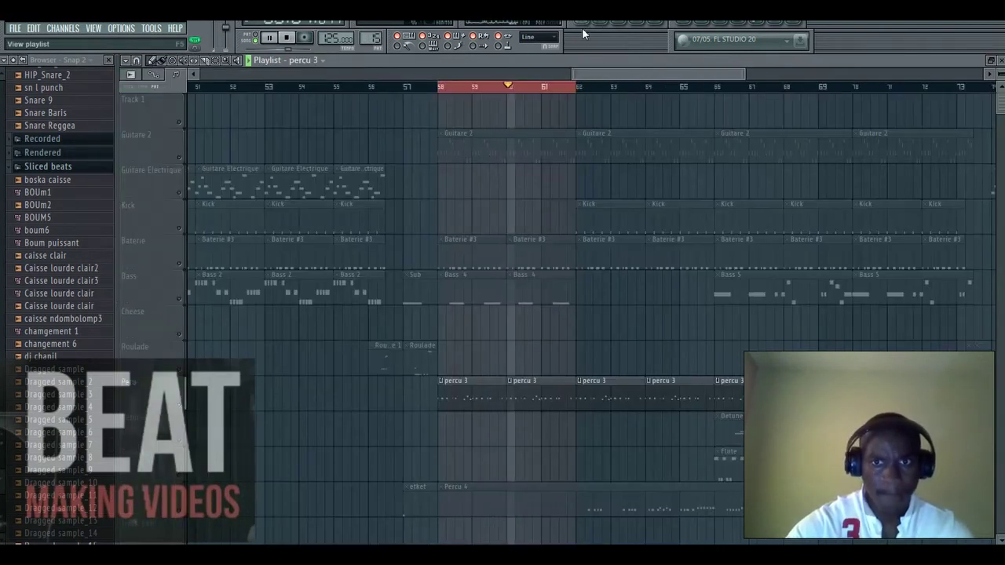
{"action": "left_click", "coordinate": [180, 157]}
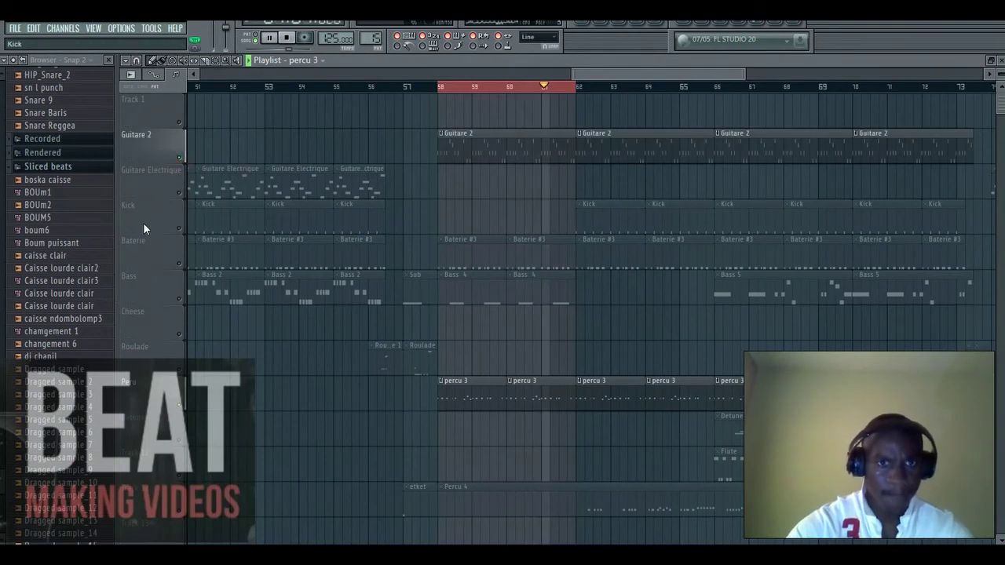
{"action": "left_click", "coordinate": [180, 264]}
{"action": "left_click", "coordinate": [181, 300]}
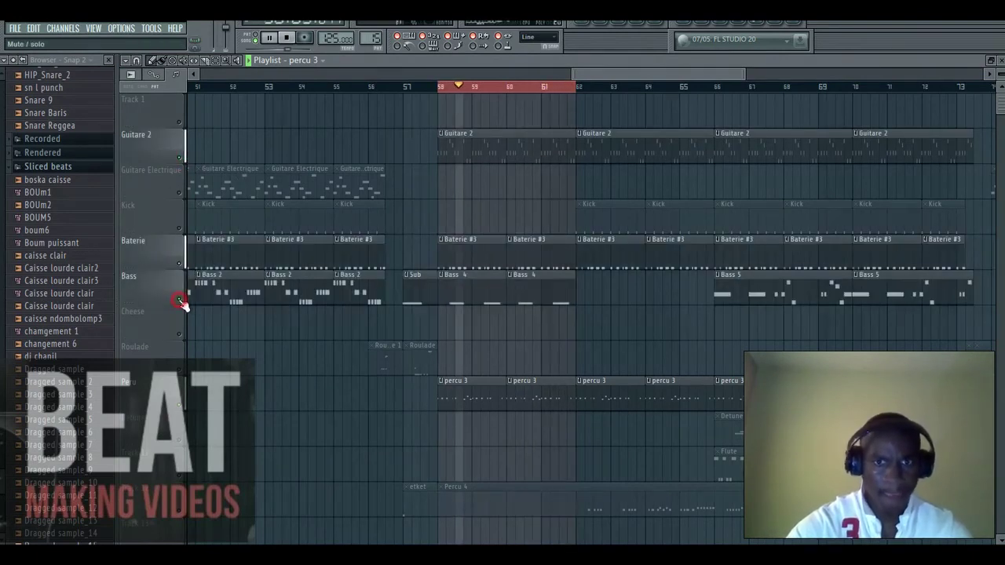
{"action": "left_click", "coordinate": [181, 509]}
{"action": "left_click", "coordinate": [182, 476]}
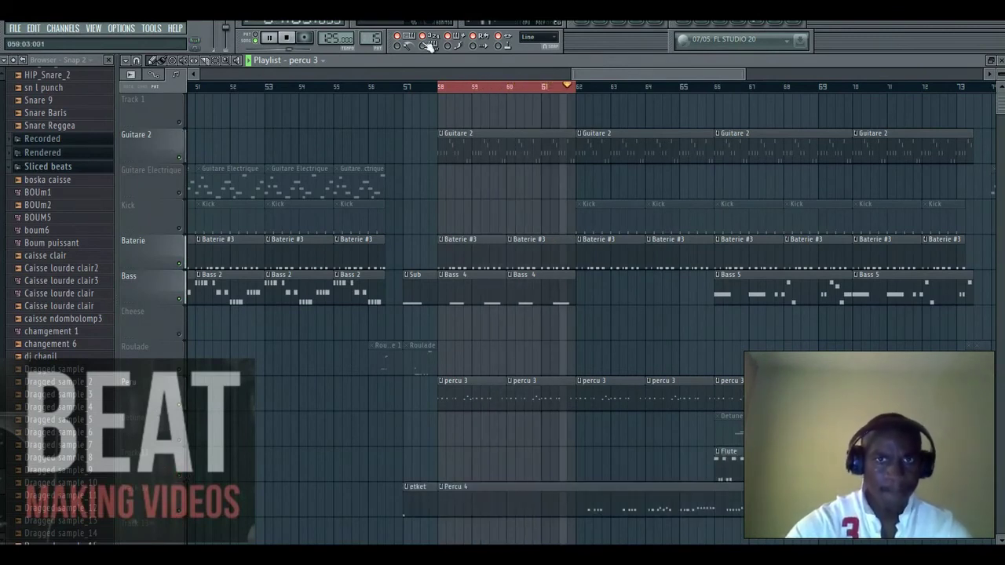
Step: Clear the time selection, unmute all playlist tracks and follow the playback to the Bass 5, Detune 2 and Flute clips at bar 66
{"action": "left_click", "coordinate": [180, 227]}
{"action": "right_click", "coordinate": [179, 194]}
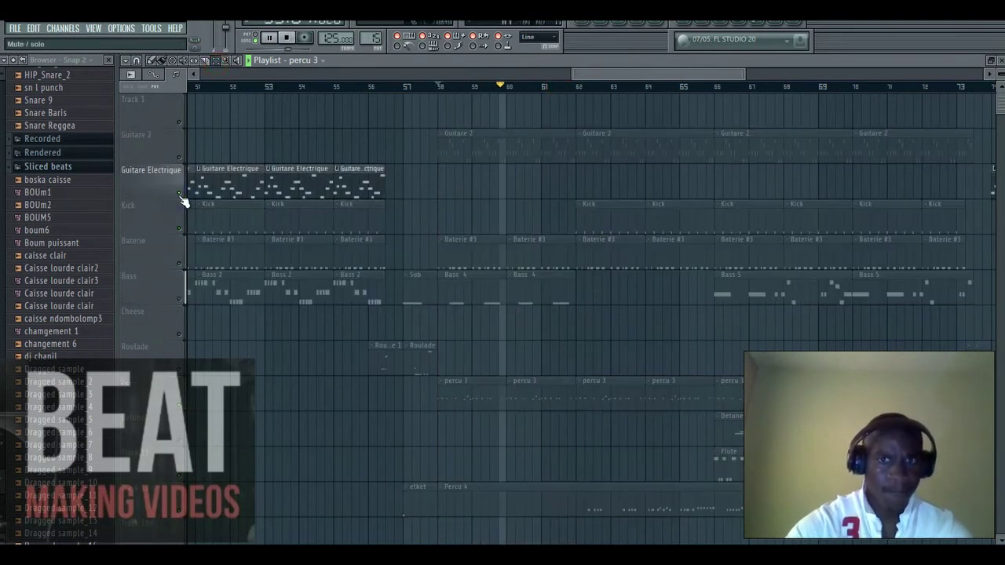
{"action": "right_click", "coordinate": [179, 194]}
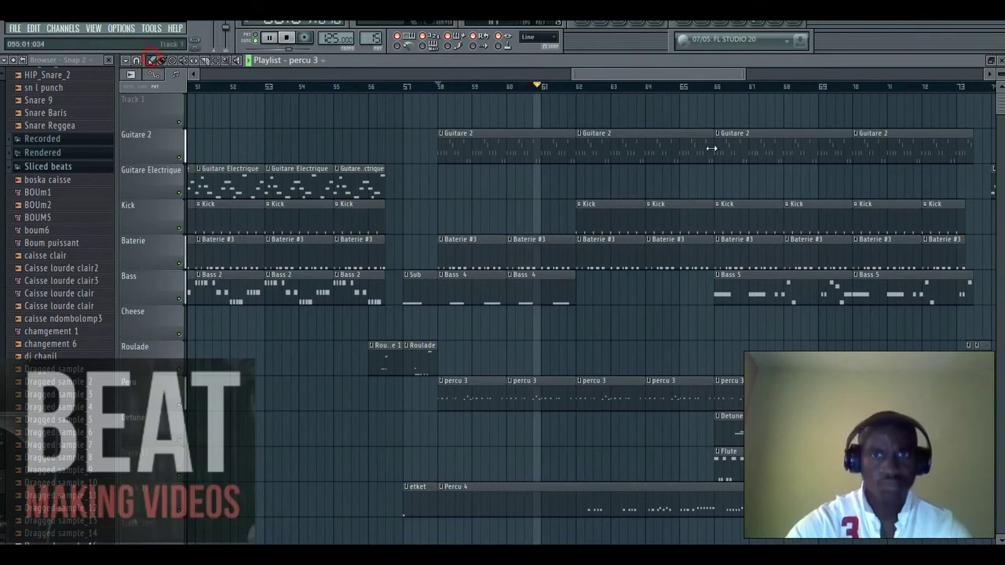
{"action": "left_click_drag", "start_coordinate": [718, 73], "coordinate": [735, 76]}
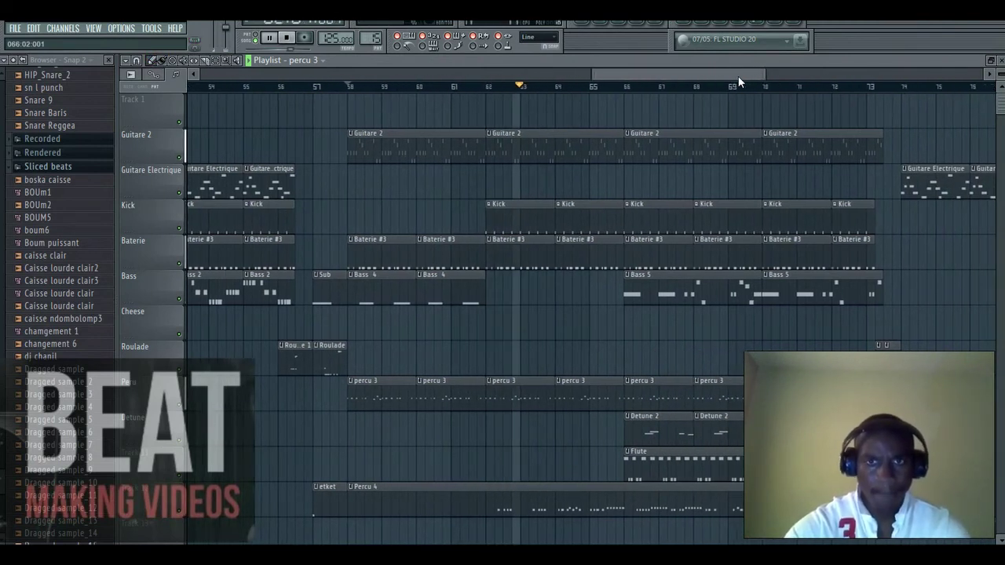
{"action": "left_click_drag", "start_coordinate": [735, 76], "coordinate": [774, 74]}
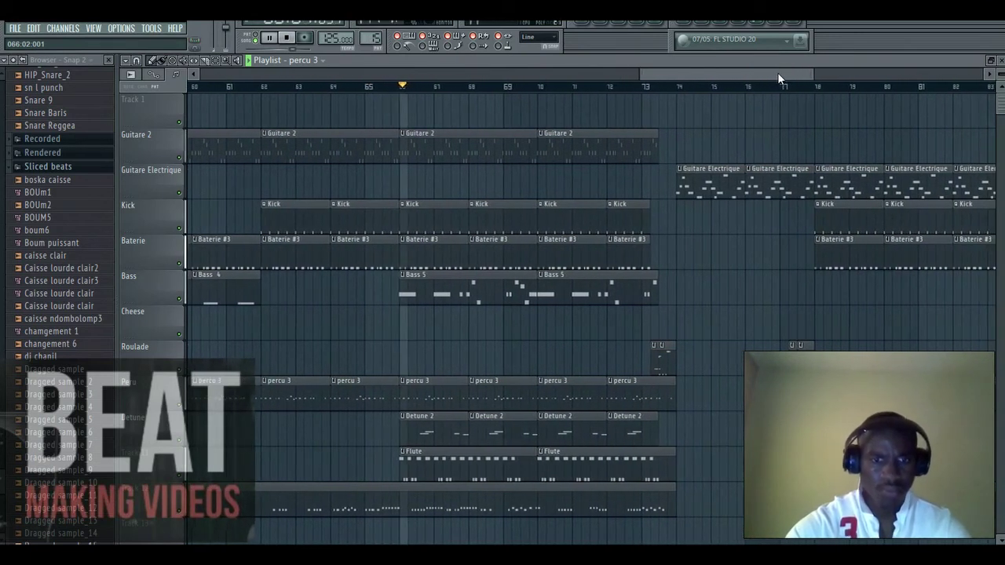